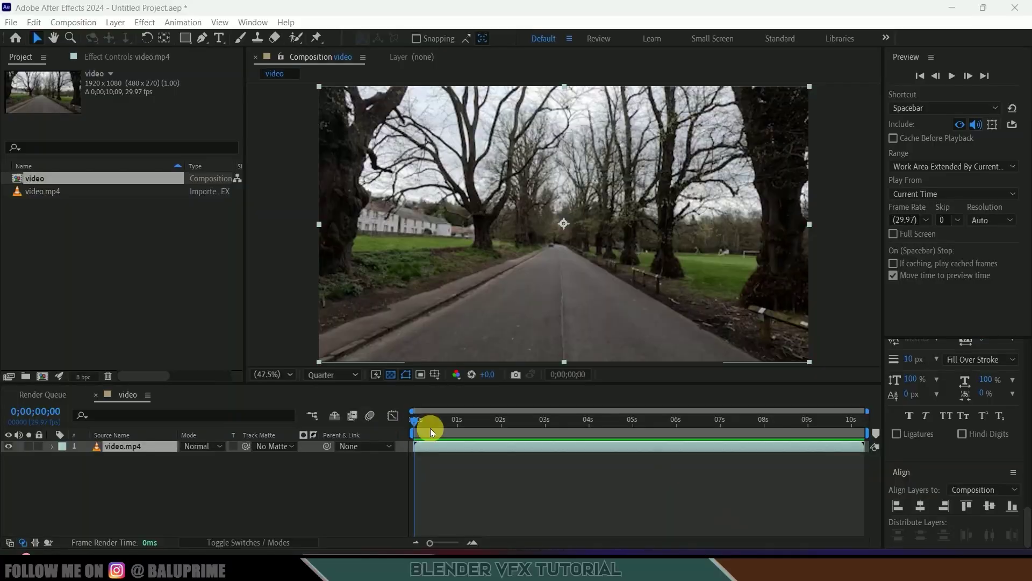
# Step: Play back the road footage from the start of the composition and return to the first frame
pyautogui.moveTo(430, 428); pyautogui.dragTo(380, 437)
pyautogui.press('space')
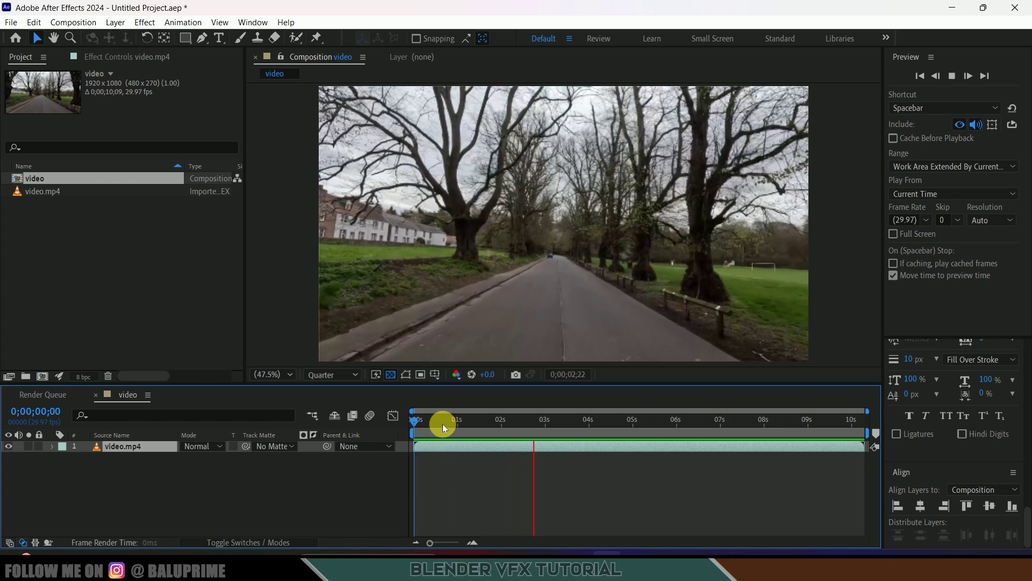
pyautogui.click(412, 423)
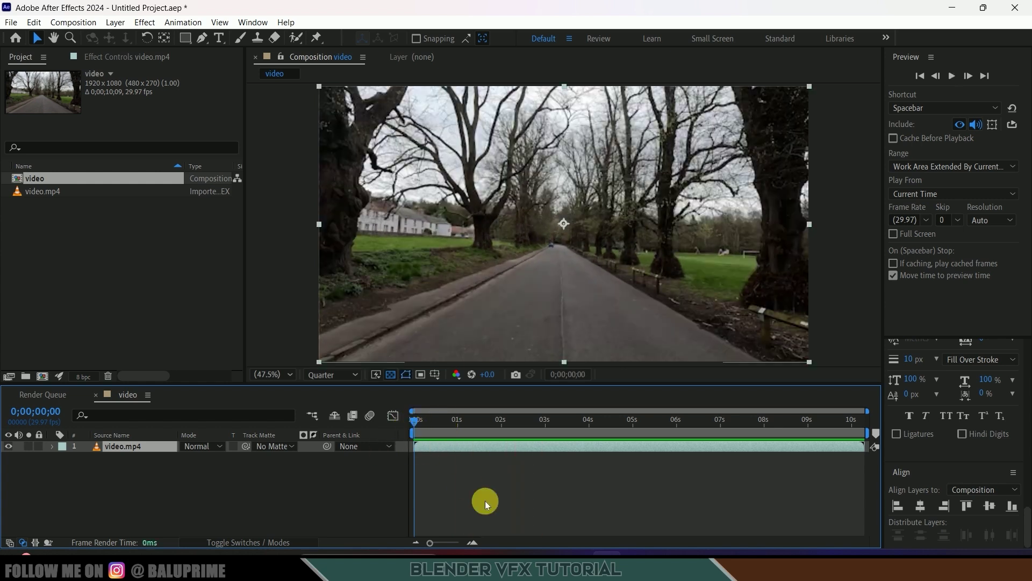
# Step: Run 3D camera tracking on the video.mp4 layer and check the solve method and average error
pyautogui.click(156, 497)
pyautogui.click(121, 446)
pyautogui.click(254, 23)
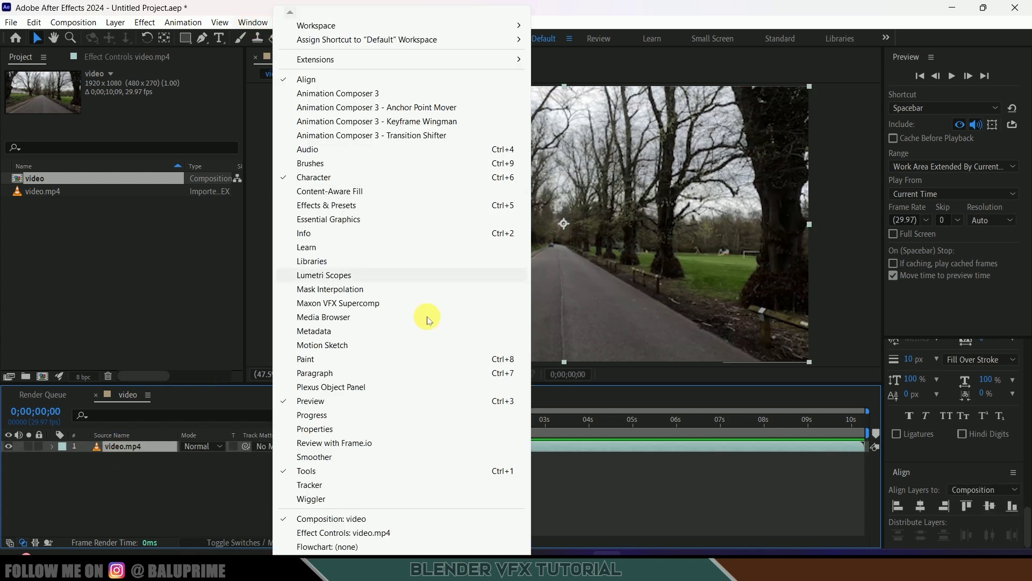
pyautogui.click(321, 485)
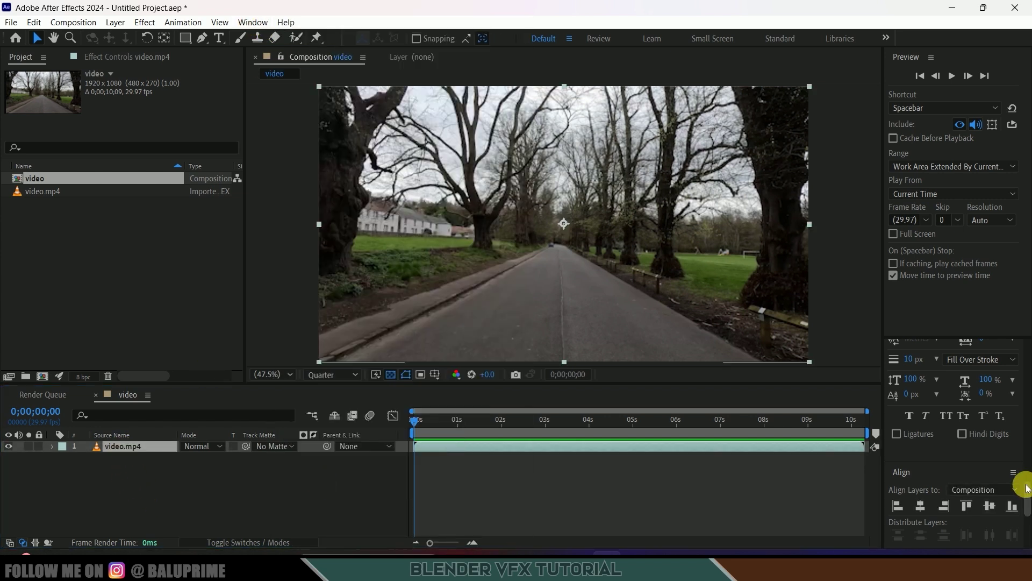
pyautogui.scroll(-5, 1021, 495)
pyautogui.click(525, 445)
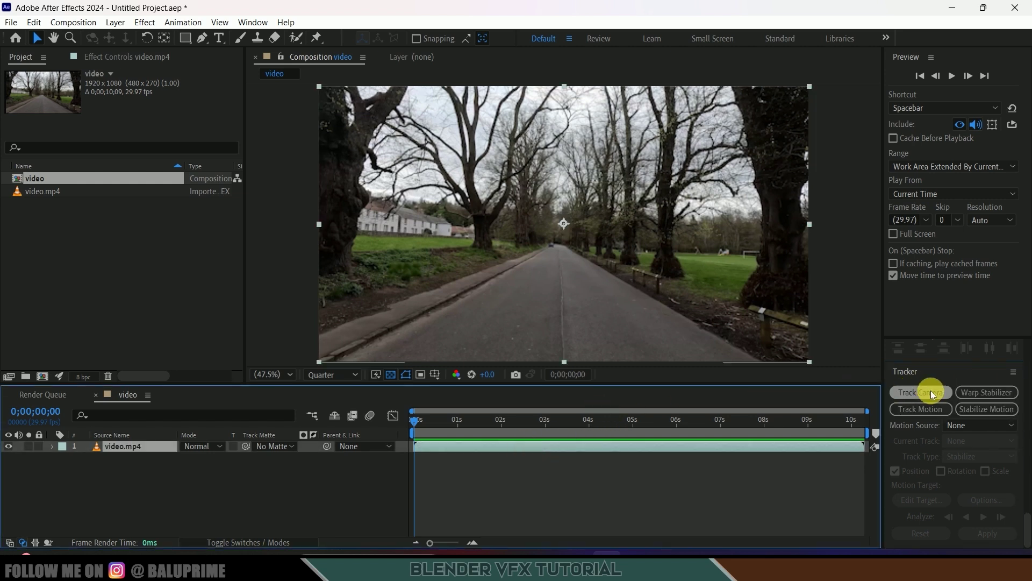
pyautogui.click(917, 393)
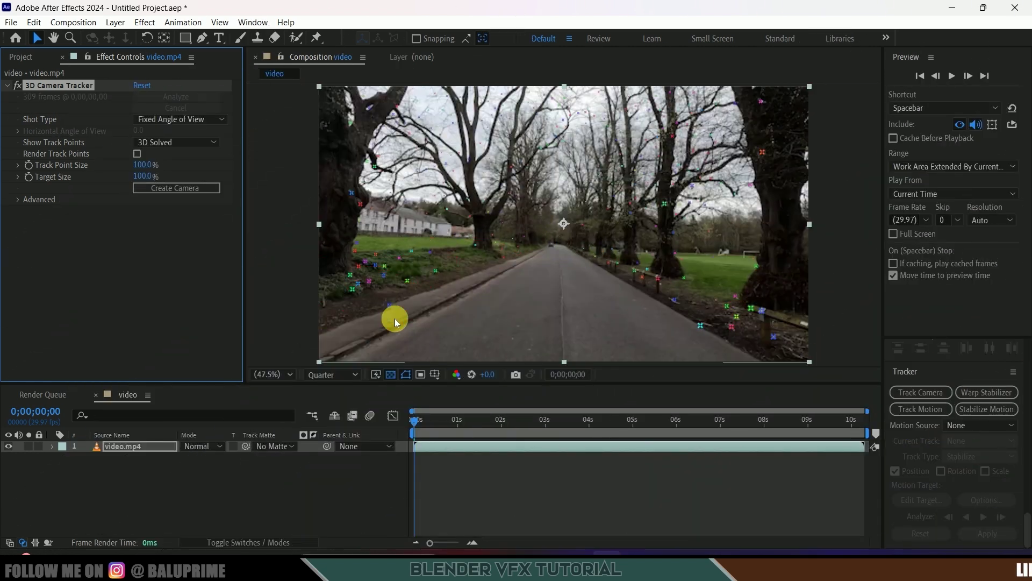
pyautogui.click(18, 199)
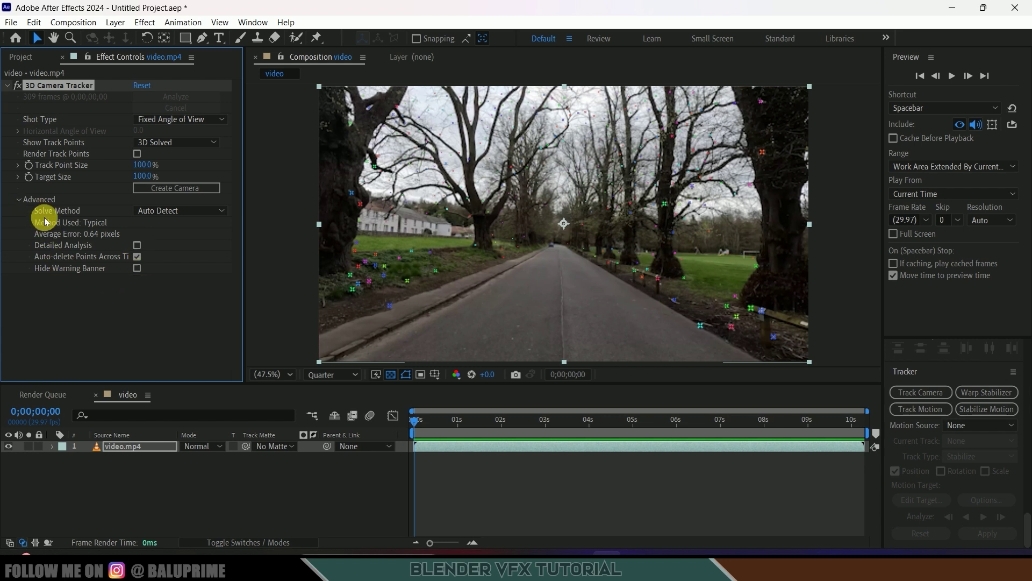
pyautogui.click(19, 199)
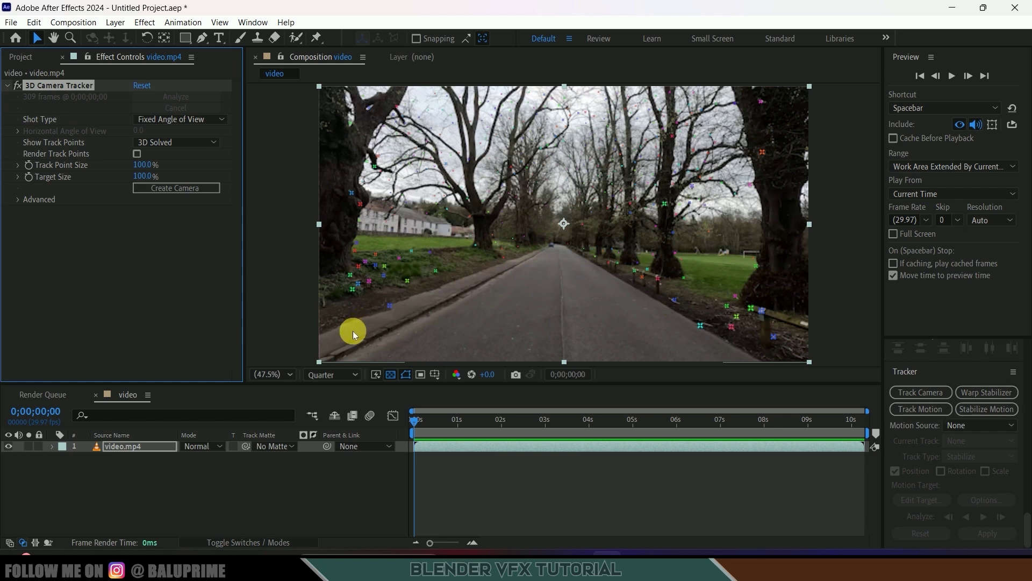
# Step: Create a solid and camera from the track points that lie on the road surface
pyautogui.moveTo(352, 331)
pyautogui.mouseDown()
pyautogui.moveTo(351, 296)
pyautogui.moveTo(405, 269)
pyautogui.moveTo(516, 249)
pyautogui.moveTo(557, 247)
pyautogui.moveTo(729, 291)
pyautogui.moveTo(786, 323)
pyautogui.moveTo(543, 344)
pyautogui.moveTo(347, 330)
pyautogui.mouseUp()
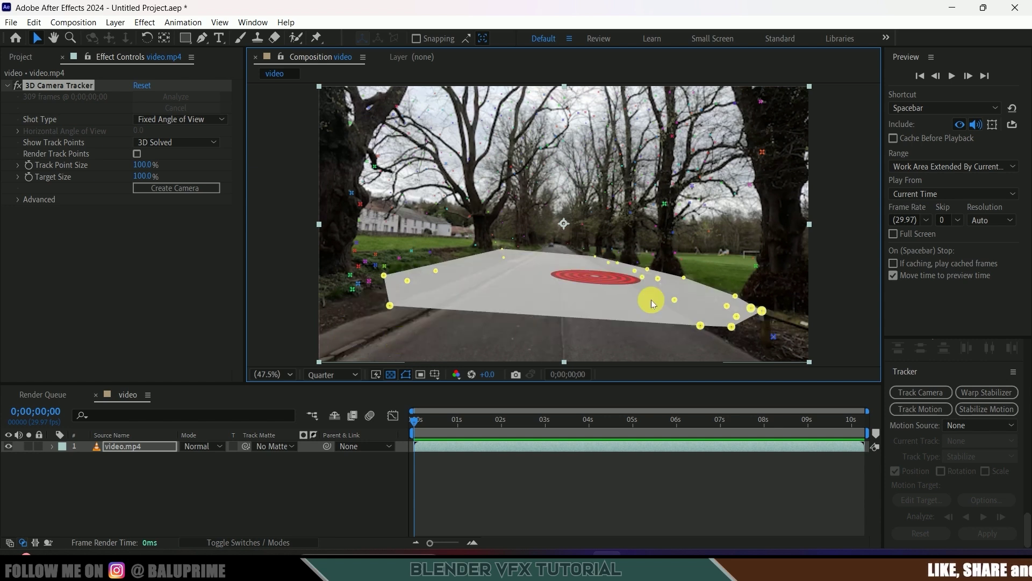
pyautogui.rightClick(570, 276)
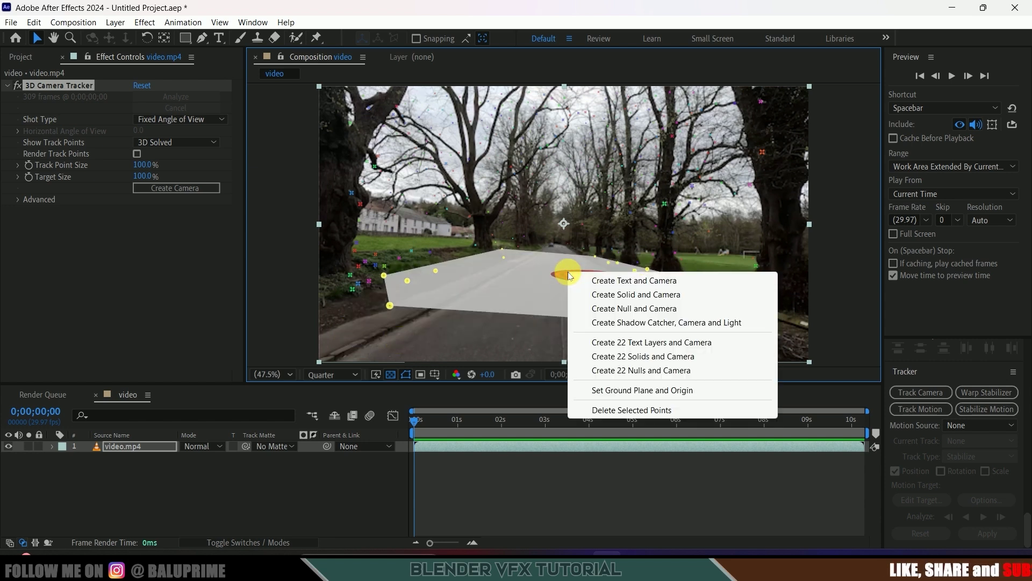
pyautogui.click(613, 294)
# Step: Set the track solid's Z rotation to 45° and its scale to 318%, checking the result in playback
pyautogui.click(141, 447)
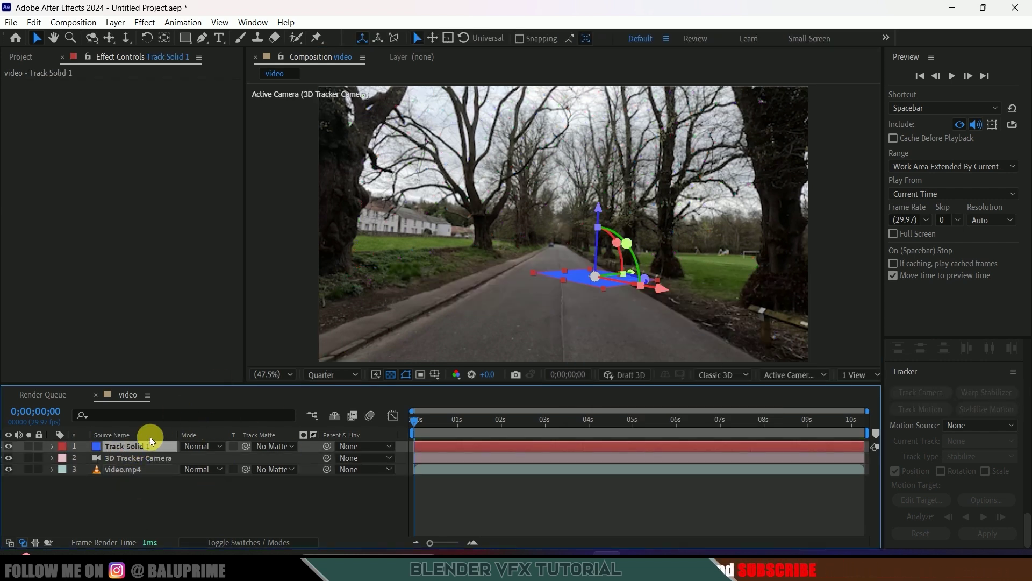
pyautogui.press('r')
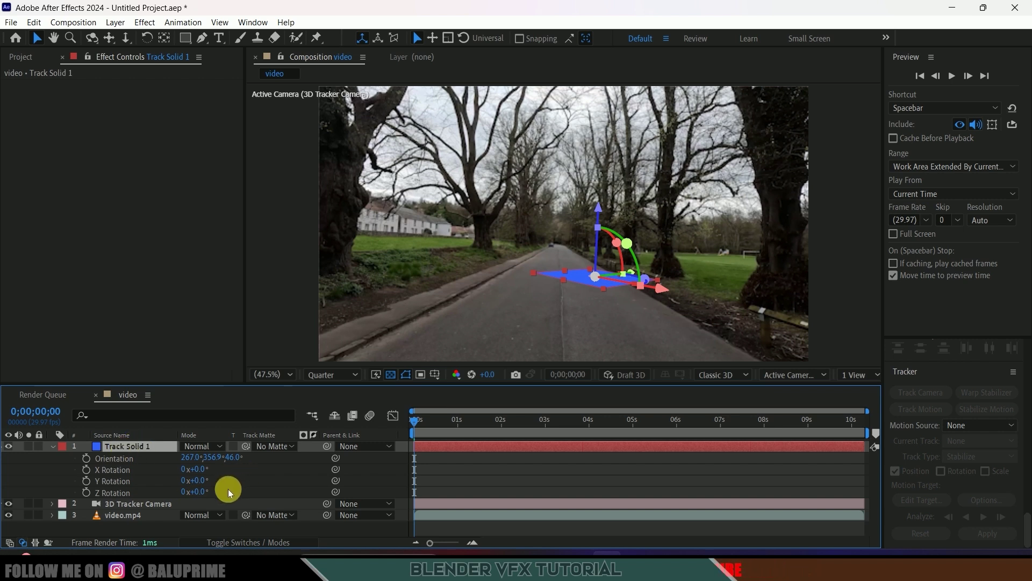
pyautogui.moveTo(207, 496); pyautogui.dragTo(234, 486)
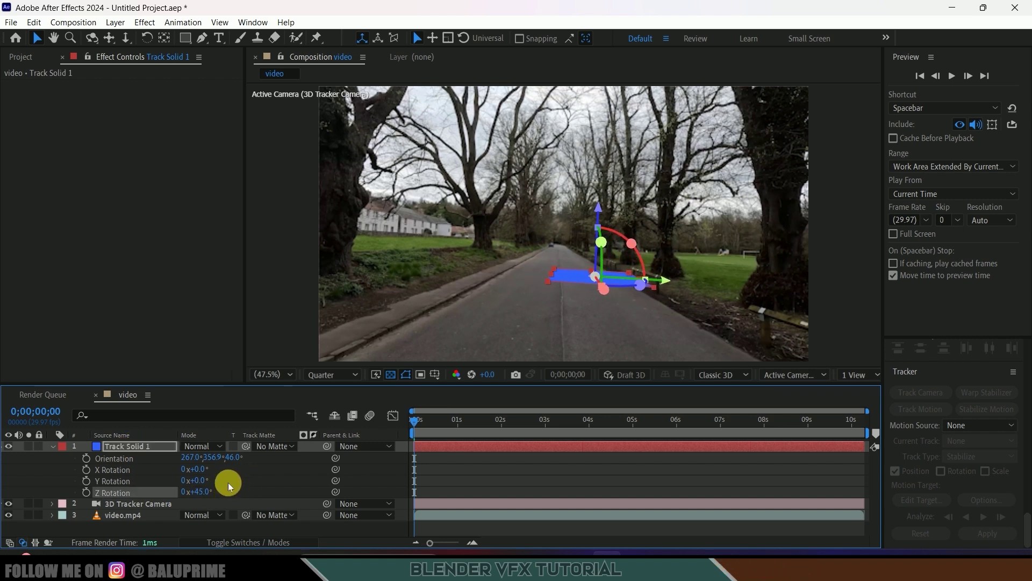
pyautogui.press('s')
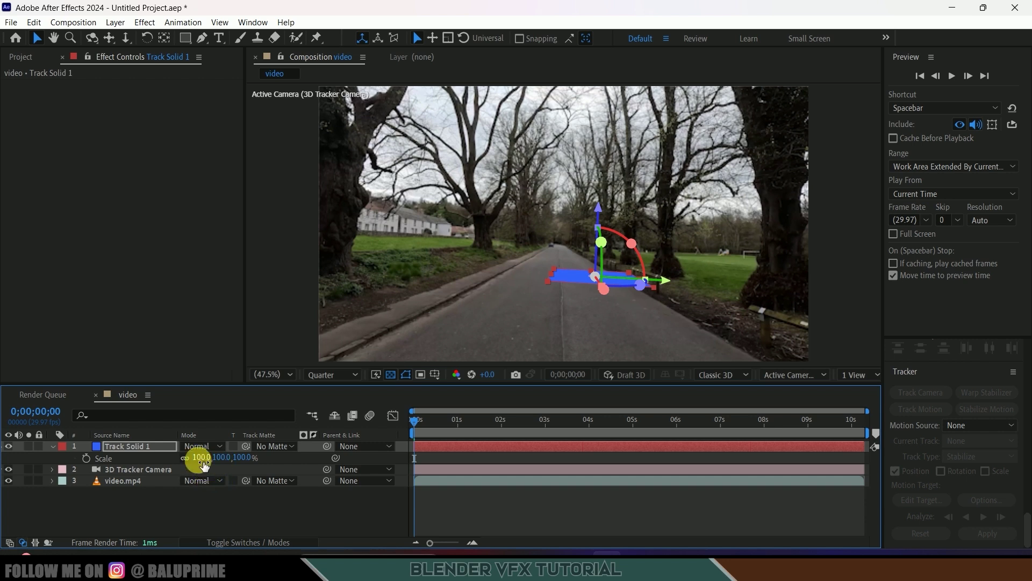
pyautogui.moveTo(224, 463); pyautogui.dragTo(374, 462)
pyautogui.press('space')
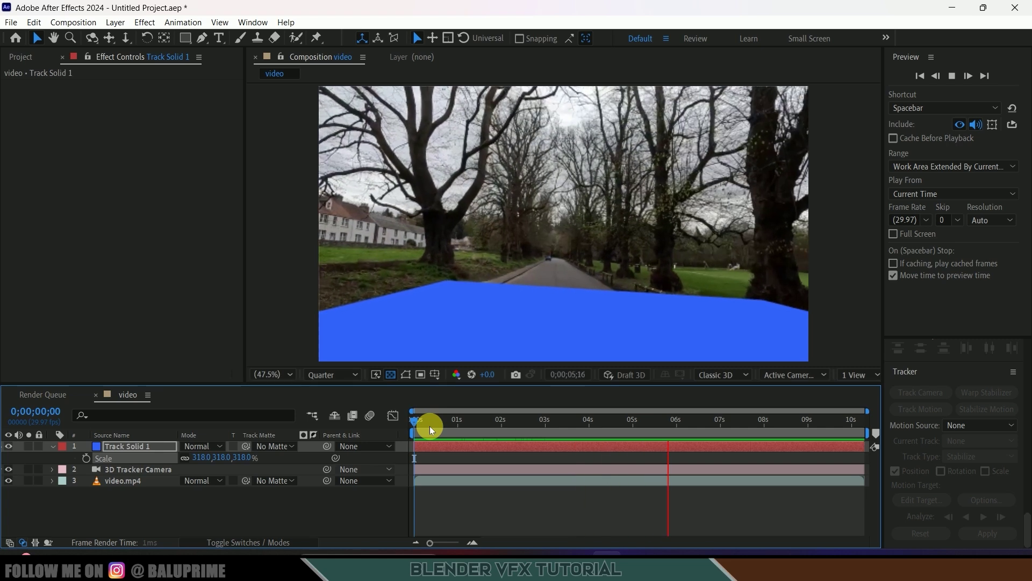
# Step: Export the track solid and 3D Tracker Camera layers as composition data to 7777.json in the coffe cup folder
pyautogui.click(177, 446)
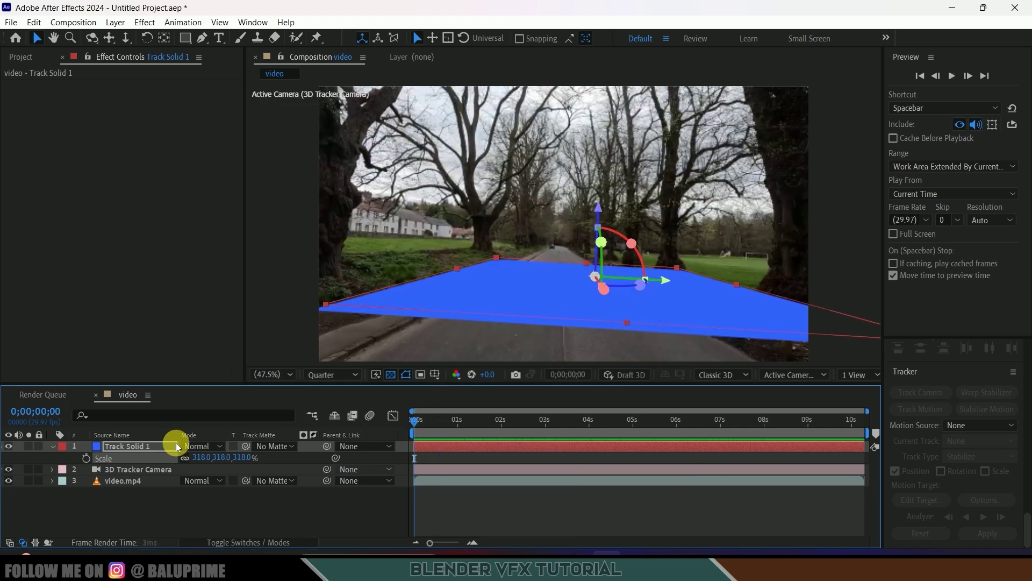
pyautogui.click(131, 470)
pyautogui.click(8, 23)
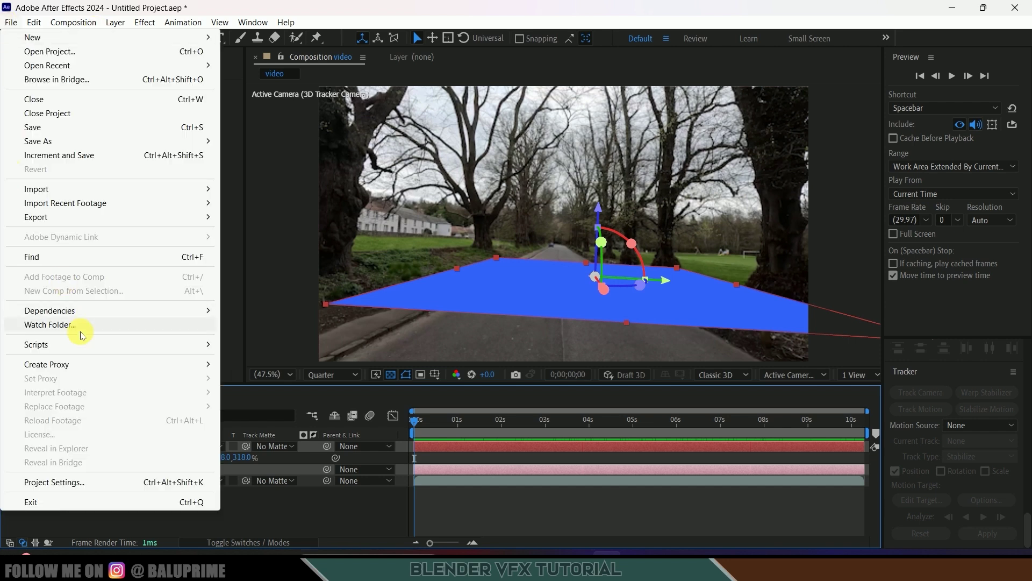
pyautogui.moveTo(67, 347)
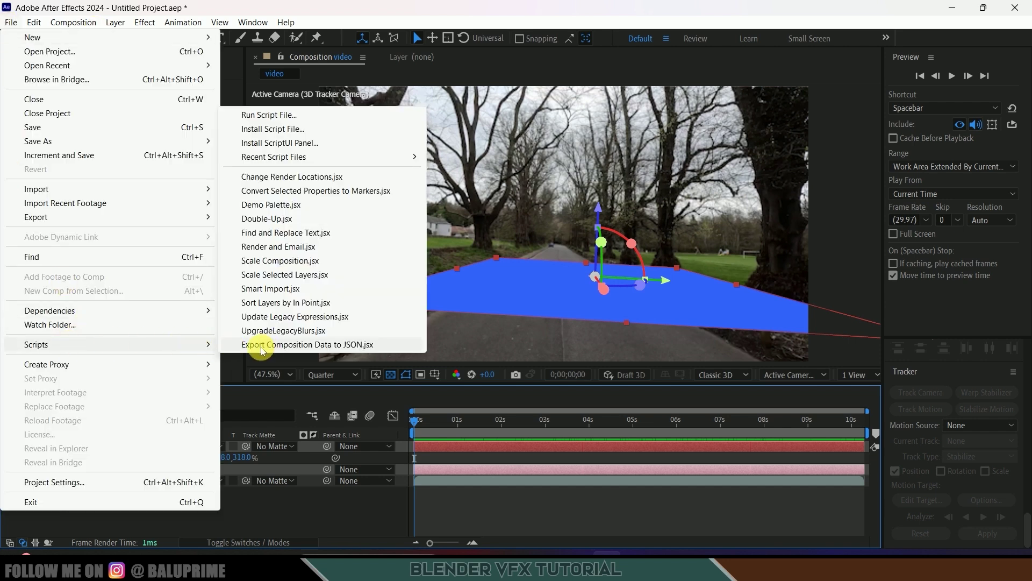
pyautogui.click(327, 345)
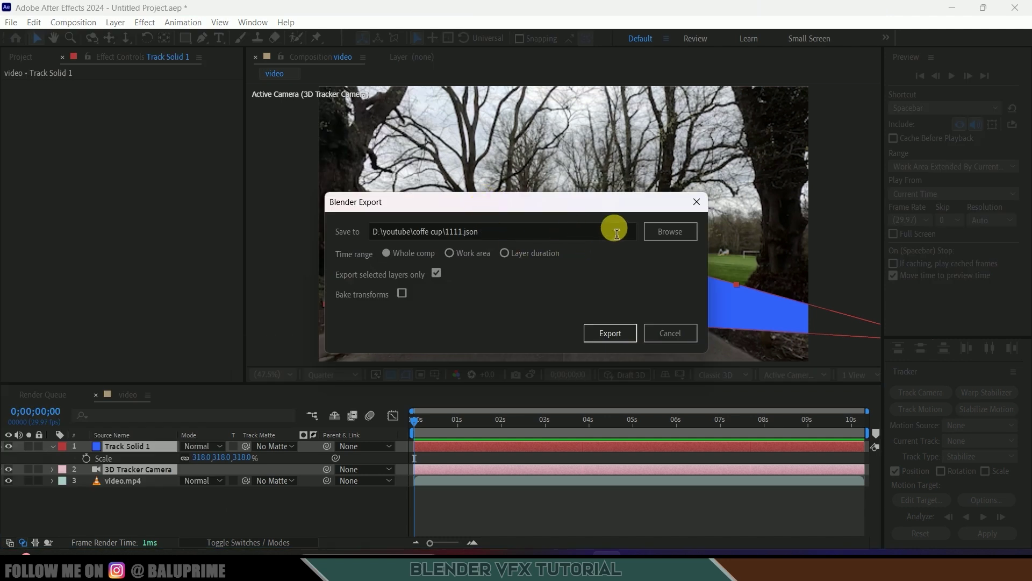
pyautogui.click(663, 231)
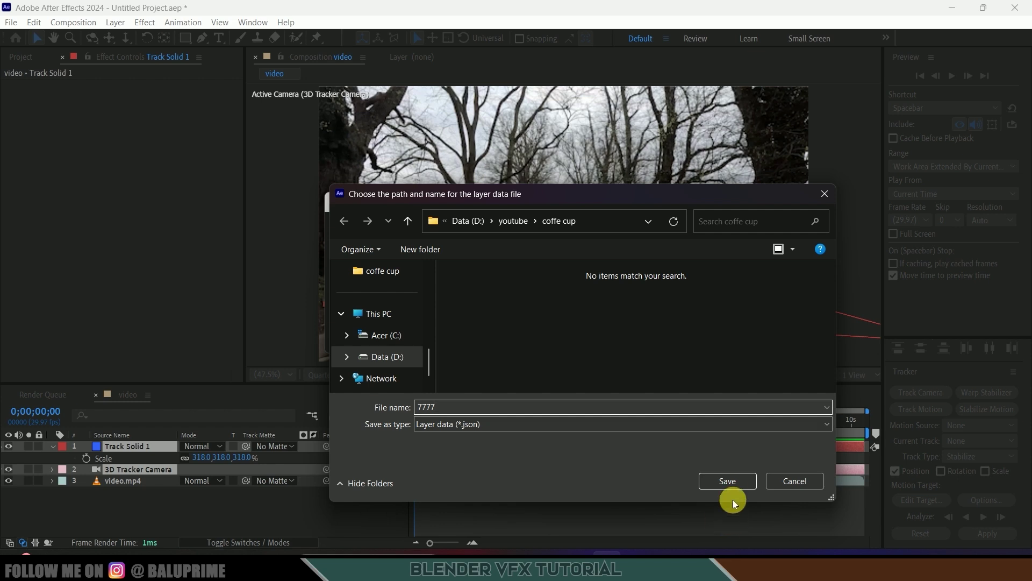
pyautogui.click(728, 481)
pyautogui.click(605, 329)
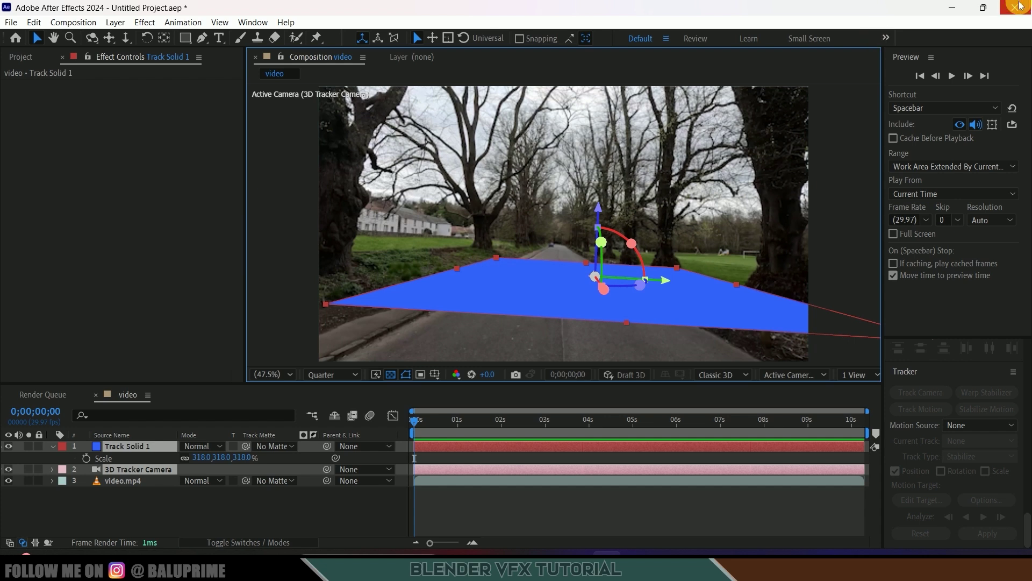
# Step: Close After Effects, switch to Blender and delete all default objects from the new scene
pyautogui.click(1014, 7)
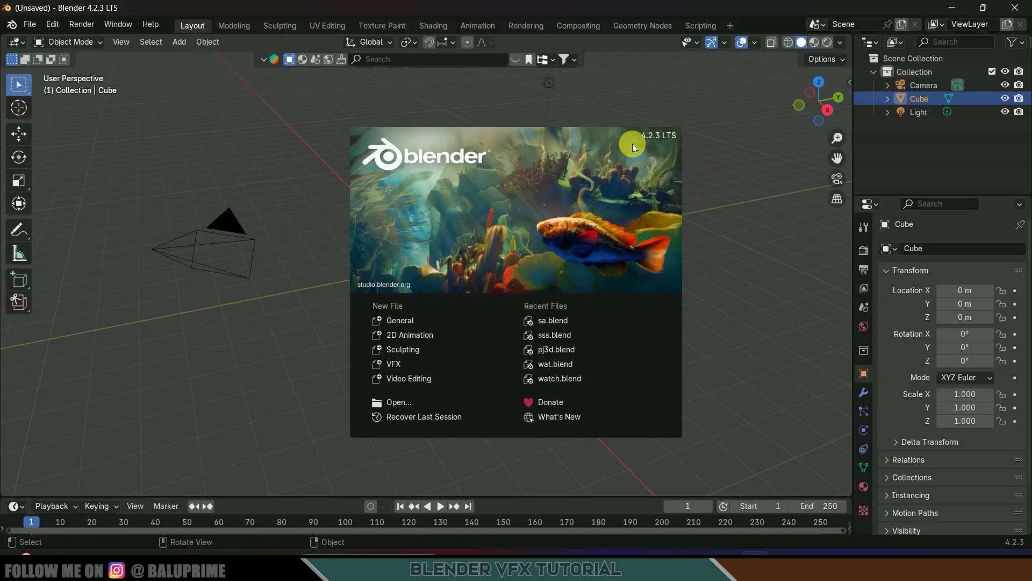
pyautogui.click(757, 344)
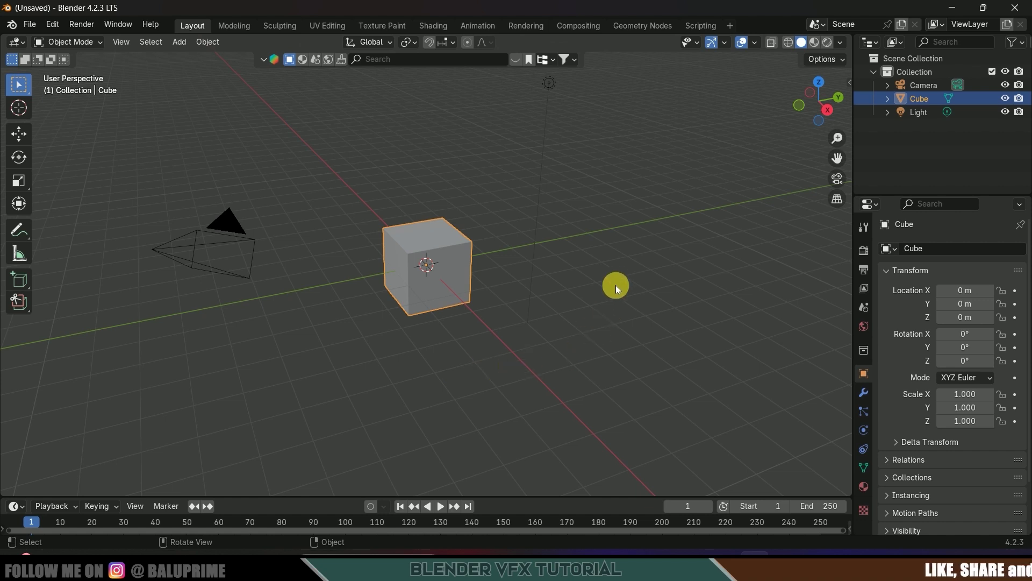
pyautogui.press('a')
pyautogui.press('Delete')
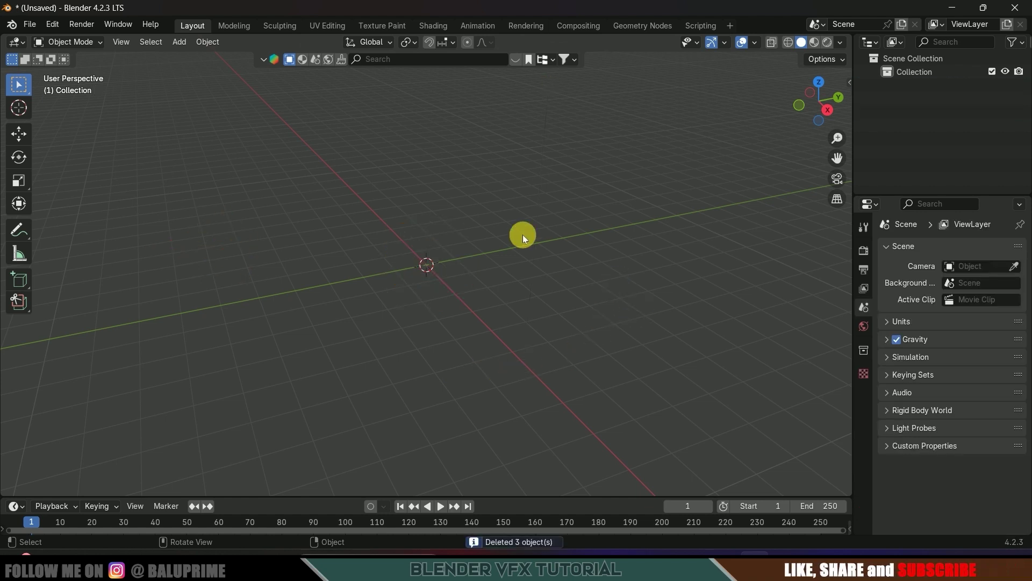
# Step: Import the After Effects composition data file 7777.json from the coffe cup folder
pyautogui.click(32, 27)
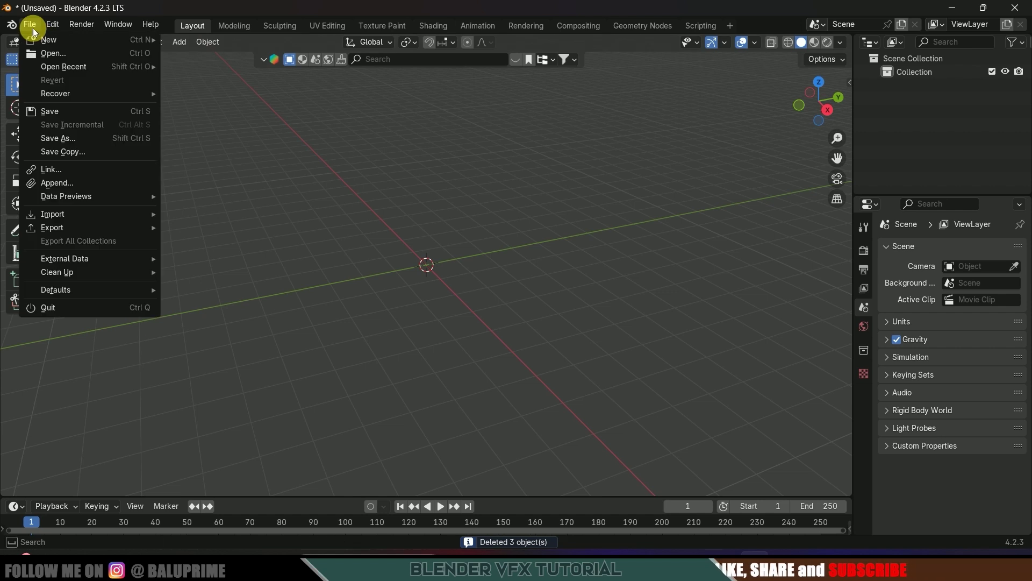
pyautogui.moveTo(67, 213)
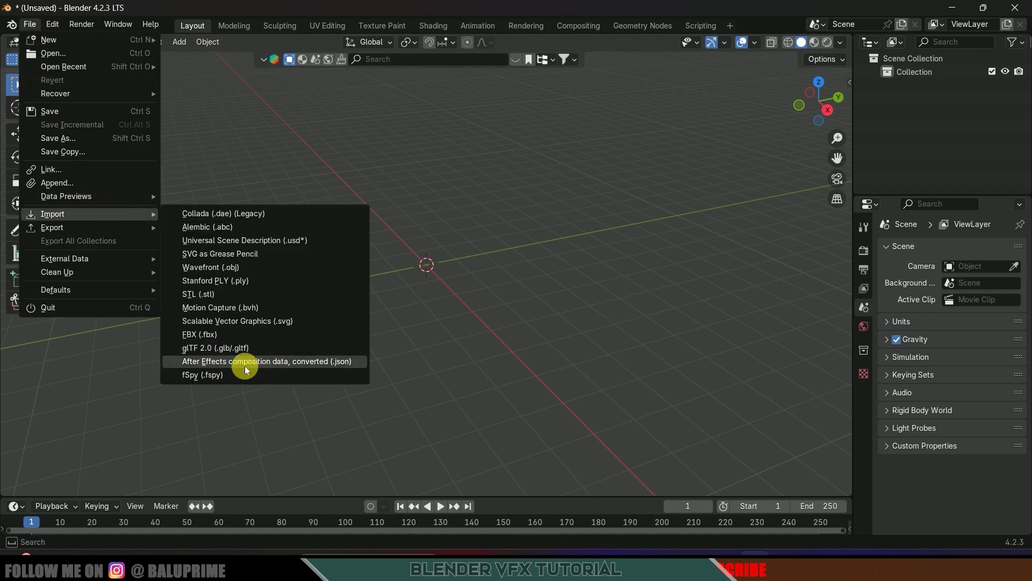
pyautogui.click(299, 362)
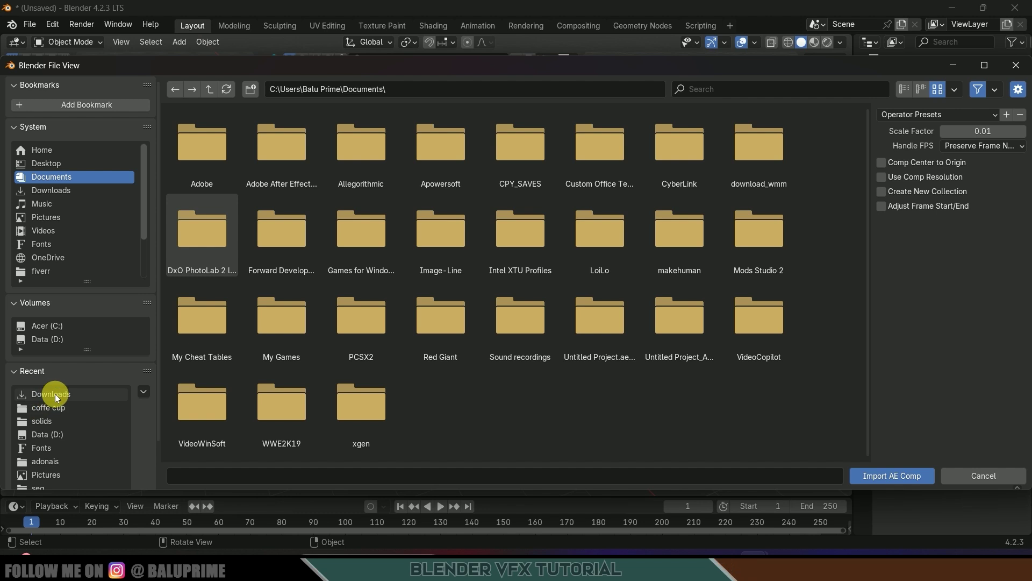
pyautogui.click(47, 407)
pyautogui.click(221, 188)
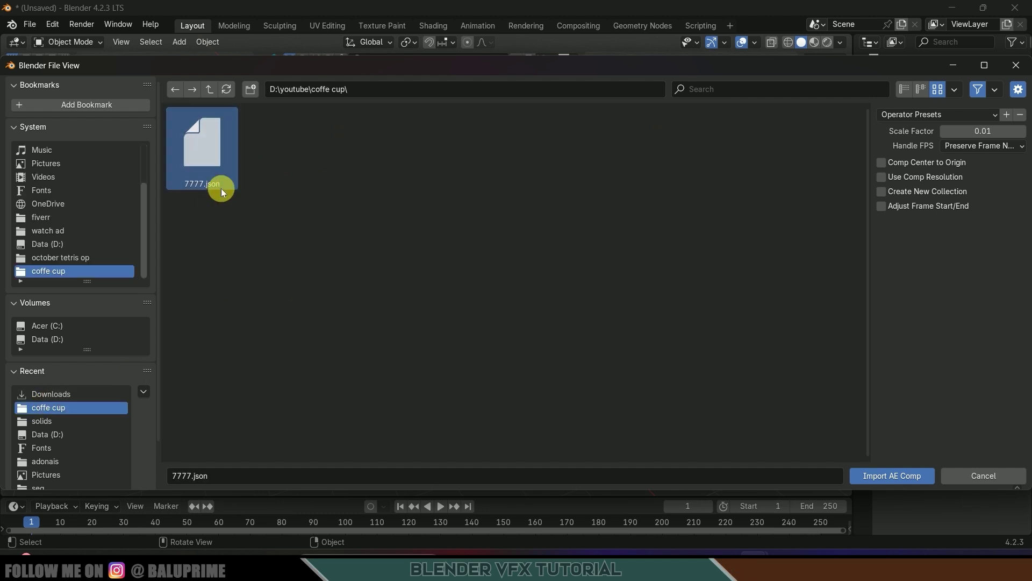
pyautogui.click(900, 478)
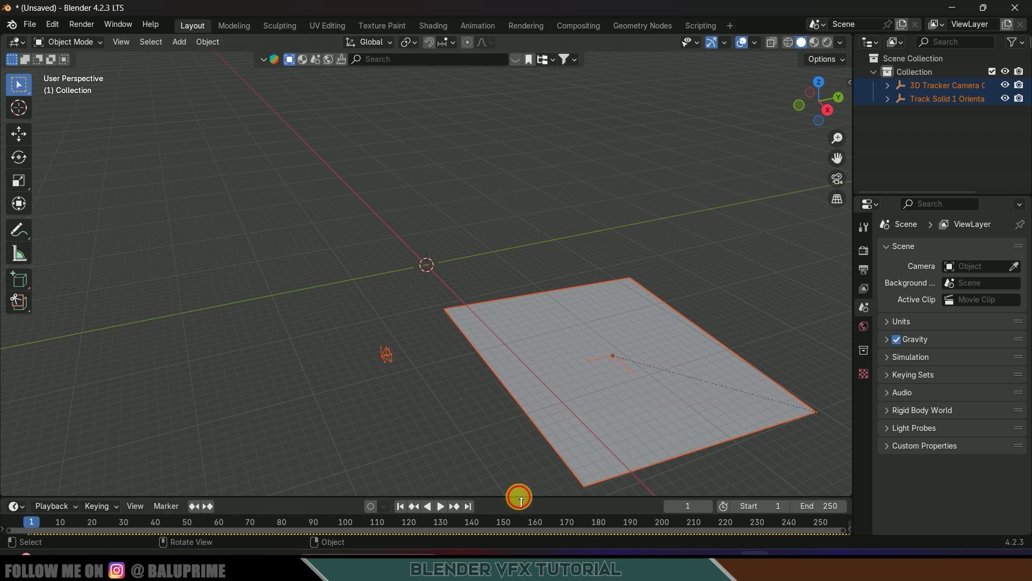
# Step: Enlarge the timeline and shift all imported keyframes one frame later so they start at frame 1
pyautogui.moveTo(521, 497); pyautogui.dragTo(520, 452)
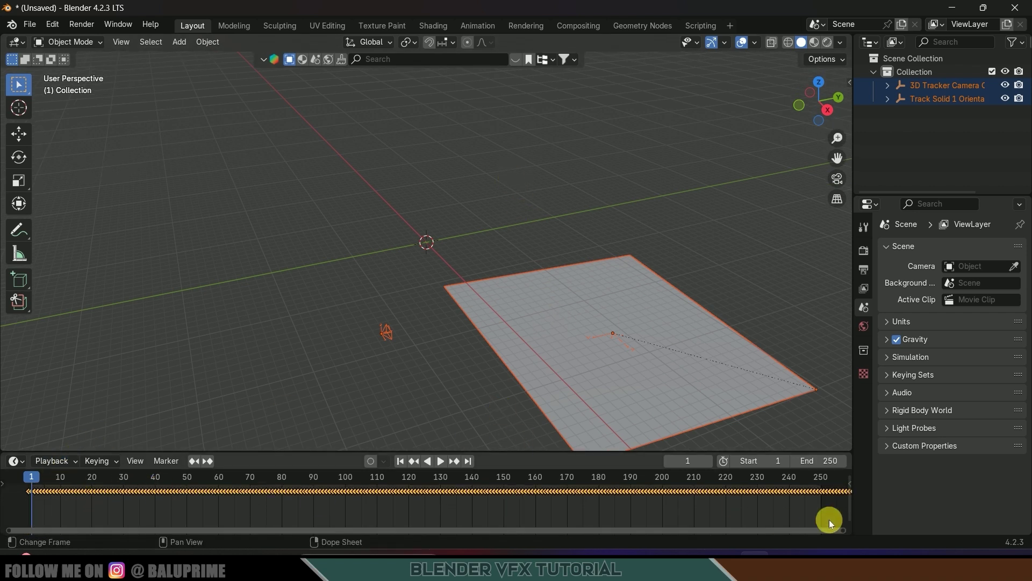
pyautogui.moveTo(840, 531); pyautogui.dragTo(235, 531)
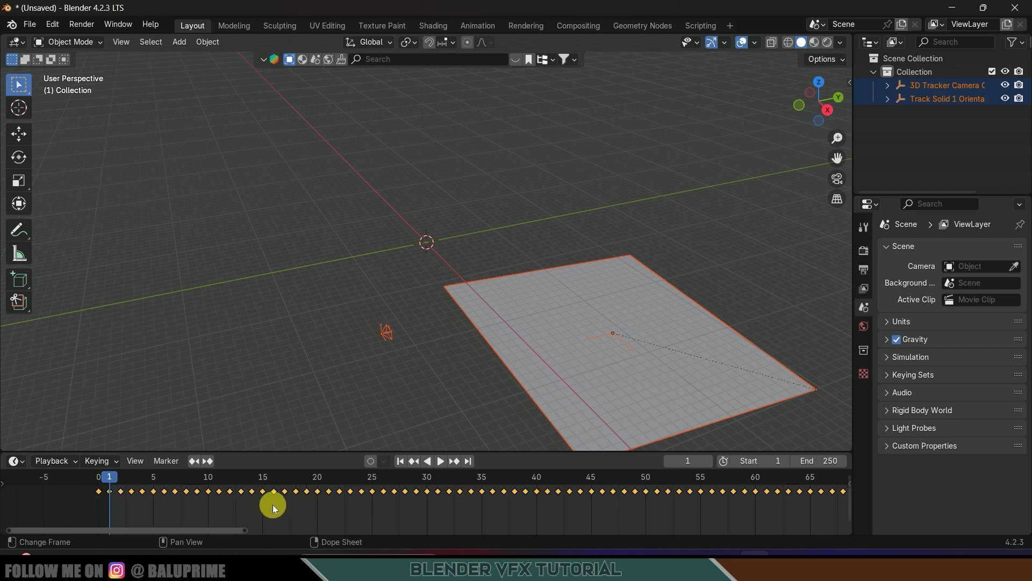
pyautogui.press('g')
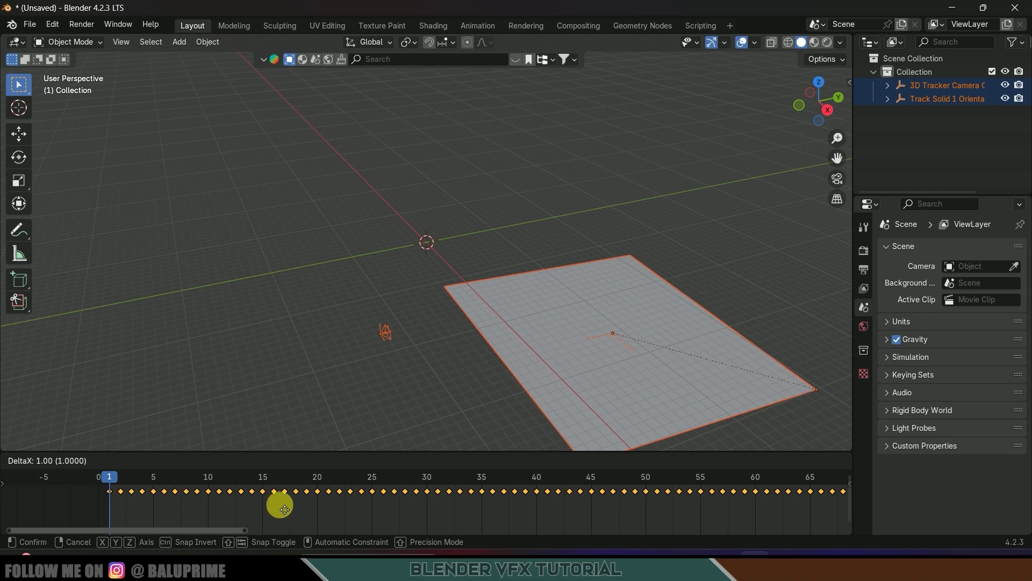
pyautogui.click(284, 508)
pyautogui.moveTo(245, 530); pyautogui.dragTo(764, 529)
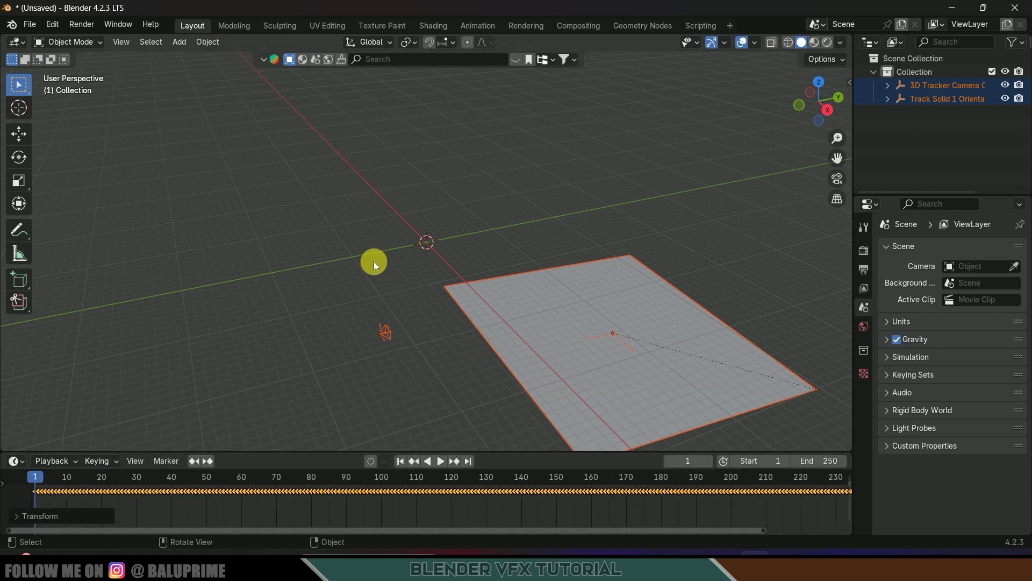
# Step: Look through the tracked camera and play the animation to check its motion over the plane
pyautogui.press('KP_0')
pyautogui.press('space')
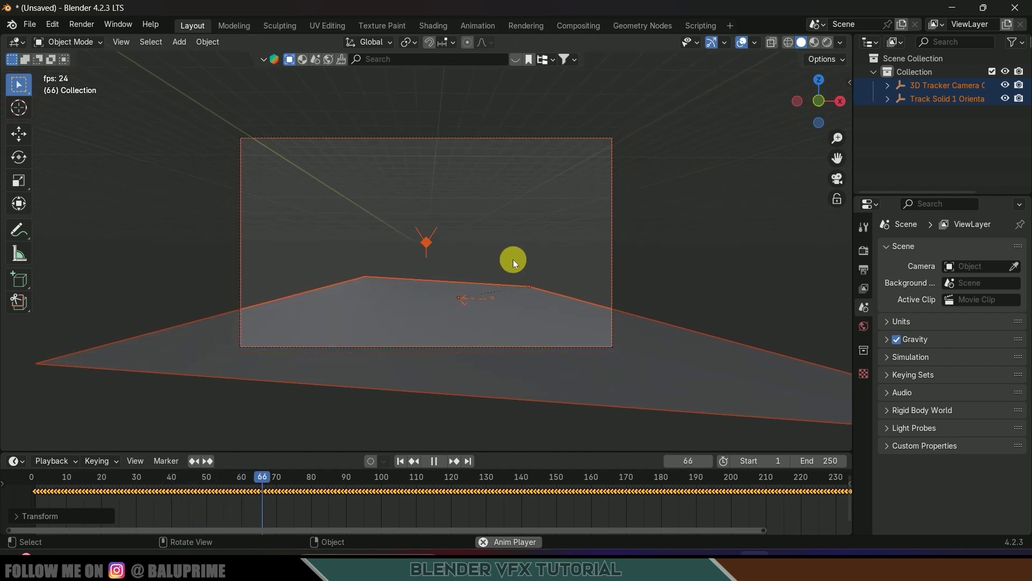
pyautogui.press('space')
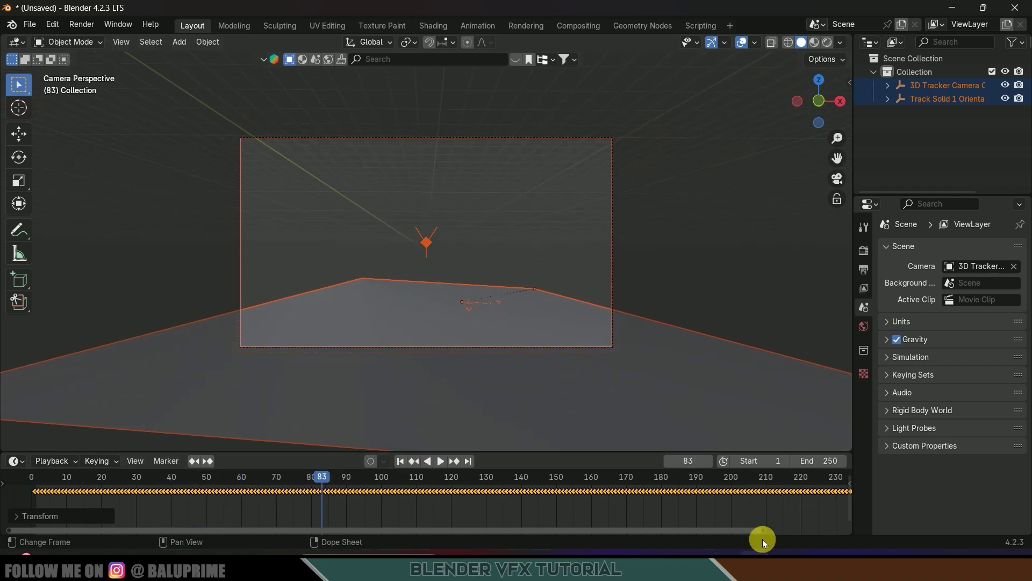
# Step: Show the full keyframe range in the timeline and set the scene's end frame to the last keyframe, 310
pyautogui.moveTo(764, 532); pyautogui.dragTo(967, 525)
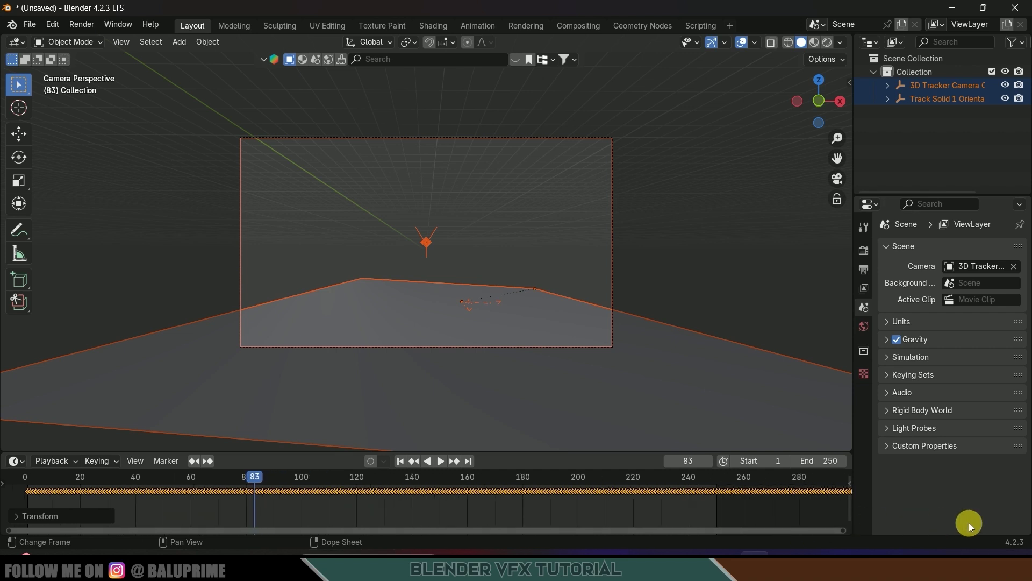
pyautogui.moveTo(840, 528); pyautogui.dragTo(931, 529)
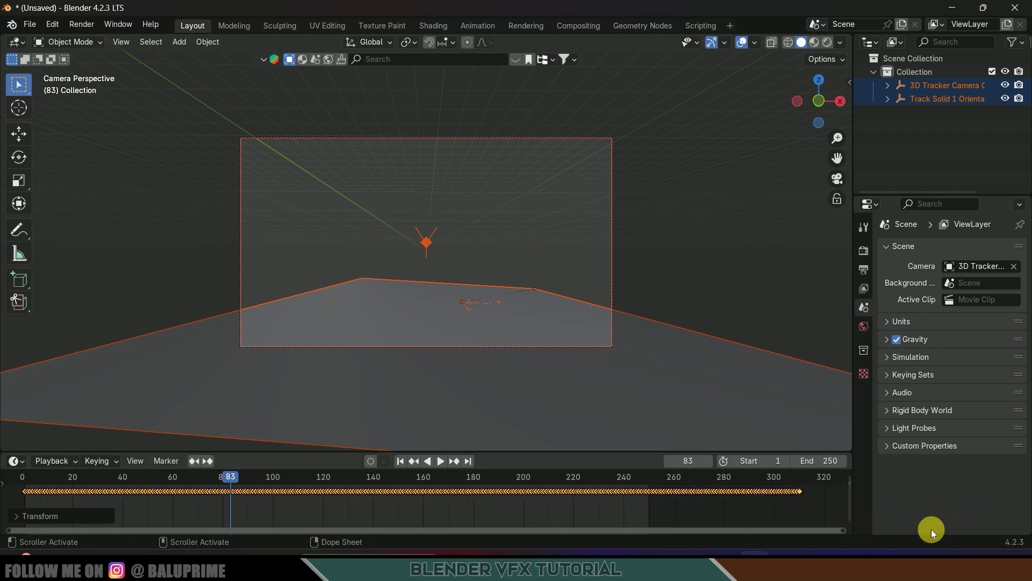
pyautogui.click(799, 476)
pyautogui.press('Up')
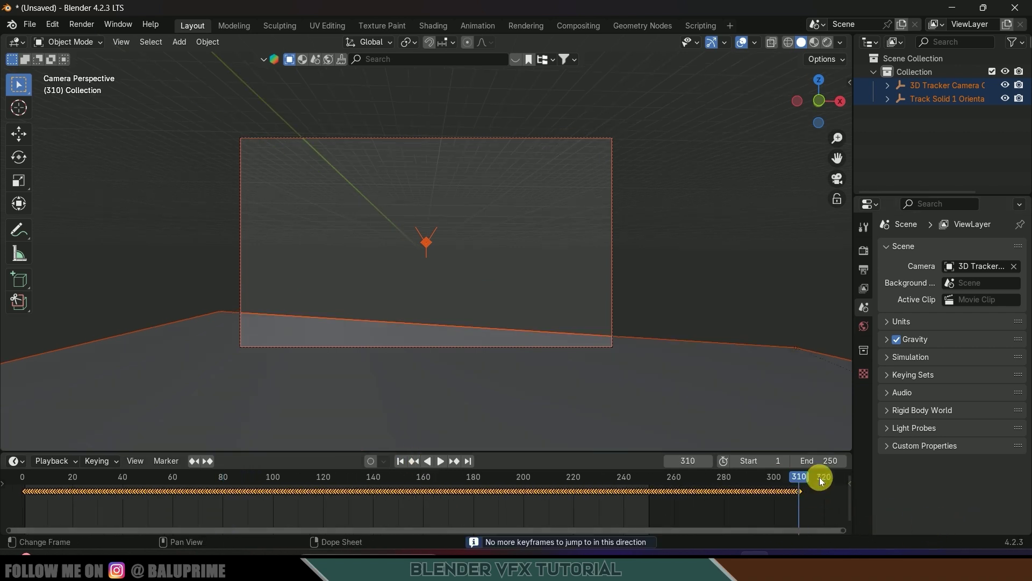
pyautogui.click(826, 466)
pyautogui.write('310')
pyautogui.press('Return')
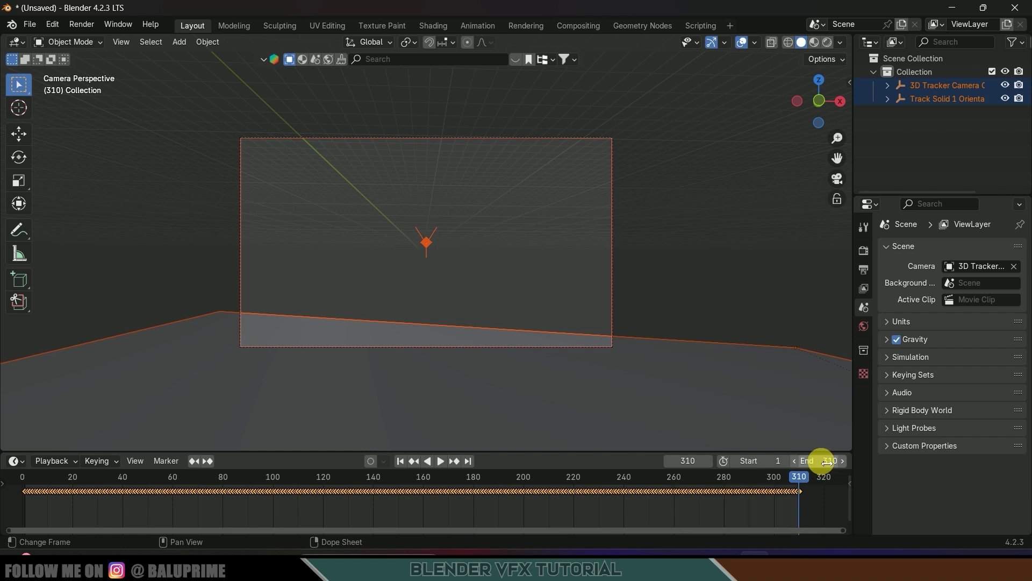
# Step: Enable background images for the 3D Tracker Camera and add a background image slot
pyautogui.click(553, 252)
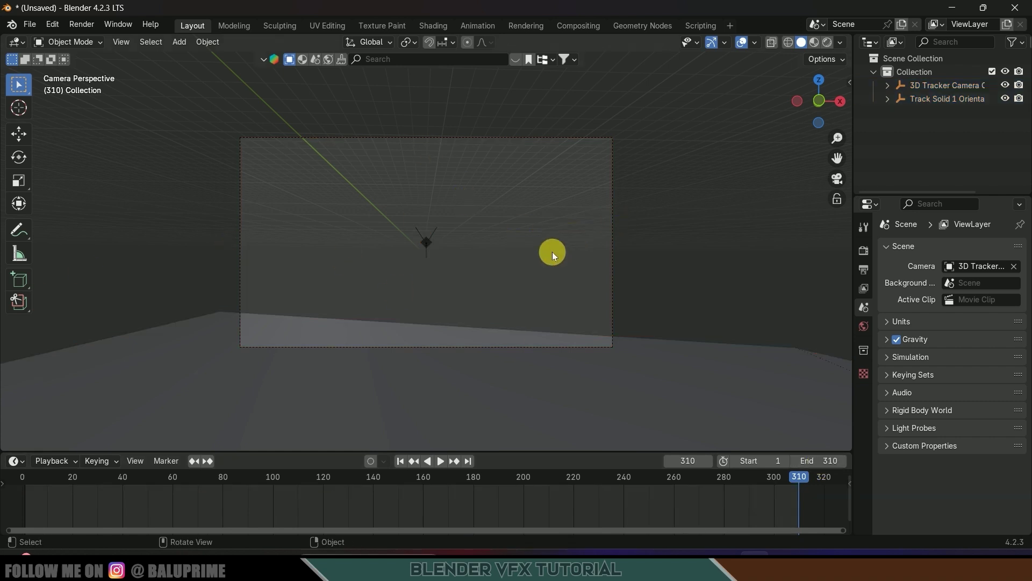
pyautogui.click(614, 258)
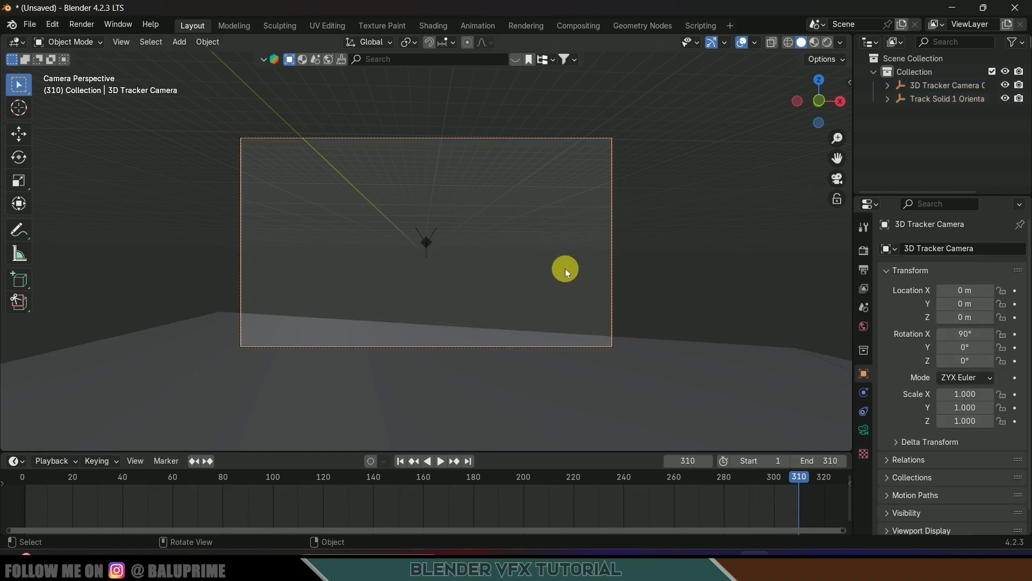
pyautogui.click(863, 430)
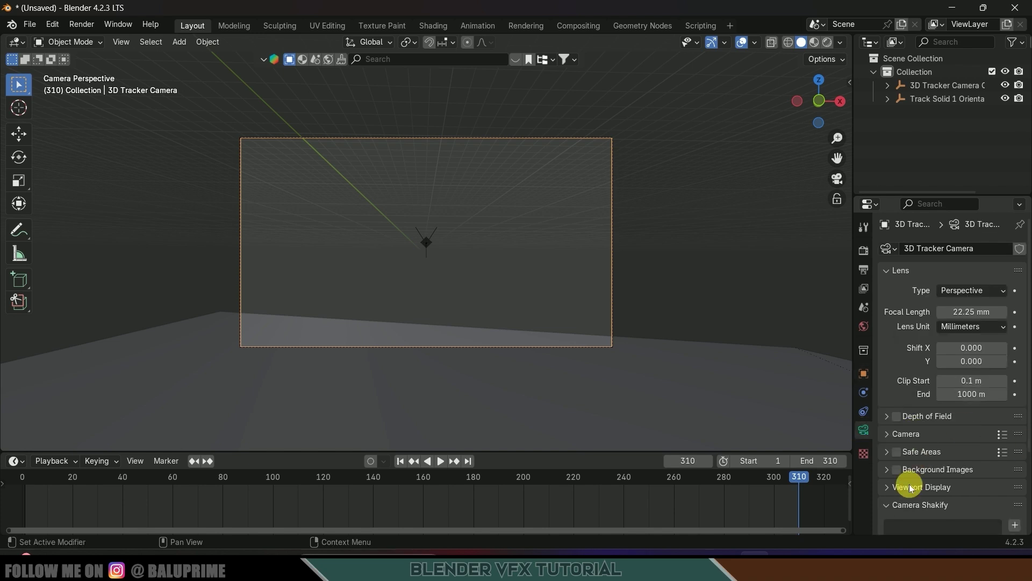
pyautogui.click(897, 469)
pyautogui.click(886, 470)
pyautogui.scroll(-3, 885, 470)
pyautogui.click(957, 409)
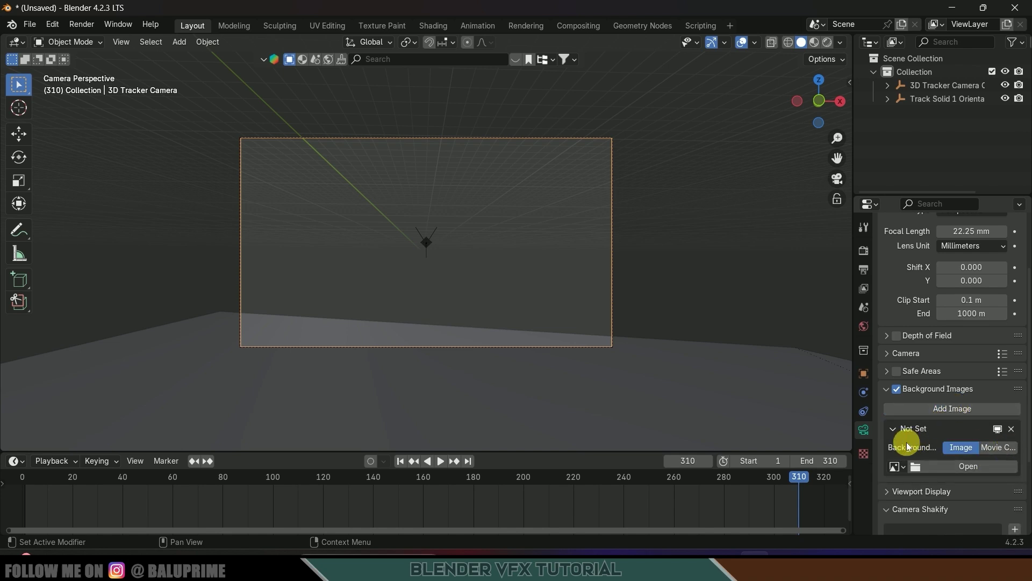
# Step: Set the background source to a movie clip and load video.mp4 from the coffe cup folder
pyautogui.click(996, 448)
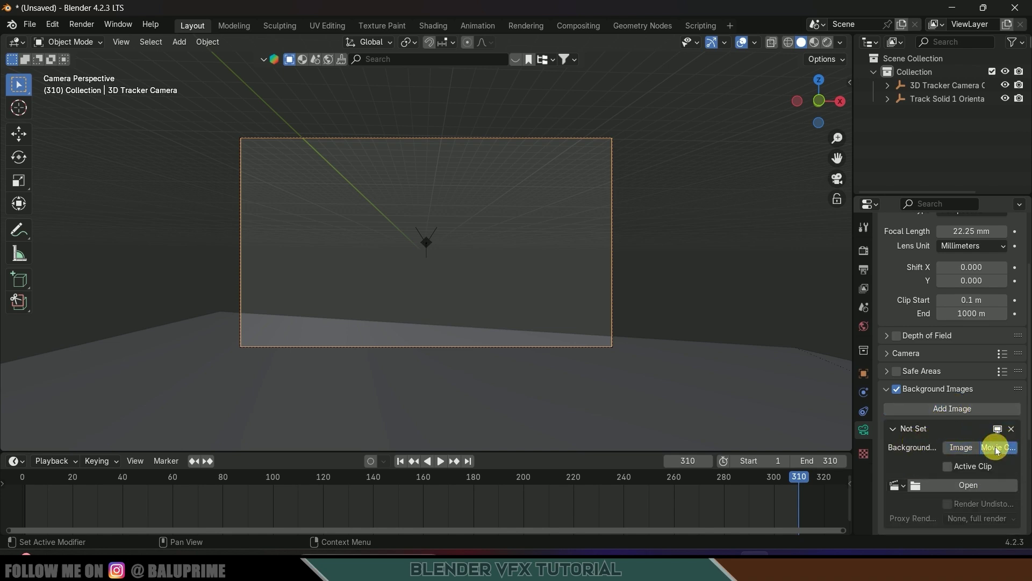
pyautogui.click(952, 485)
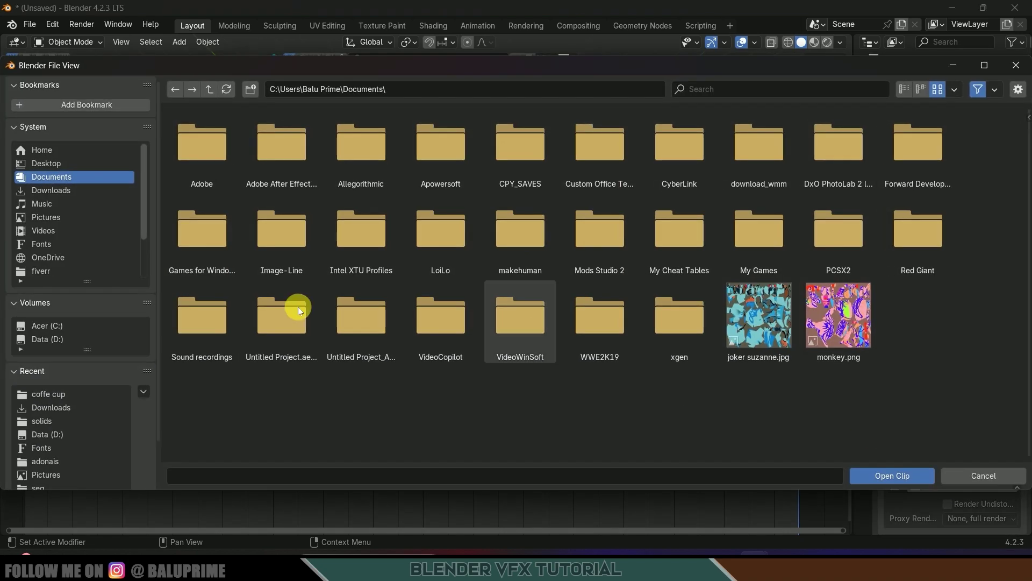
pyautogui.click(38, 394)
pyautogui.click(207, 144)
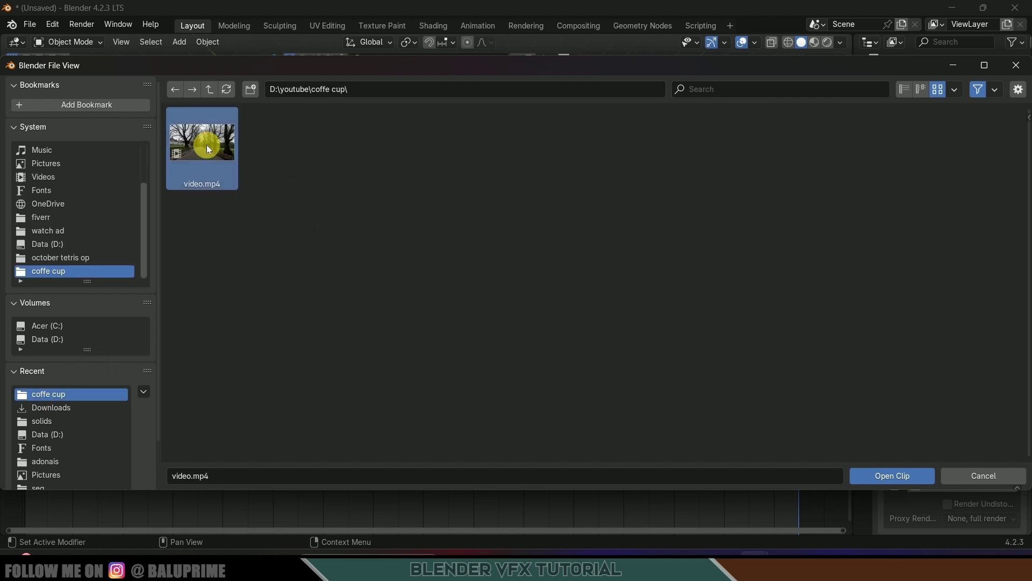
pyautogui.click(898, 480)
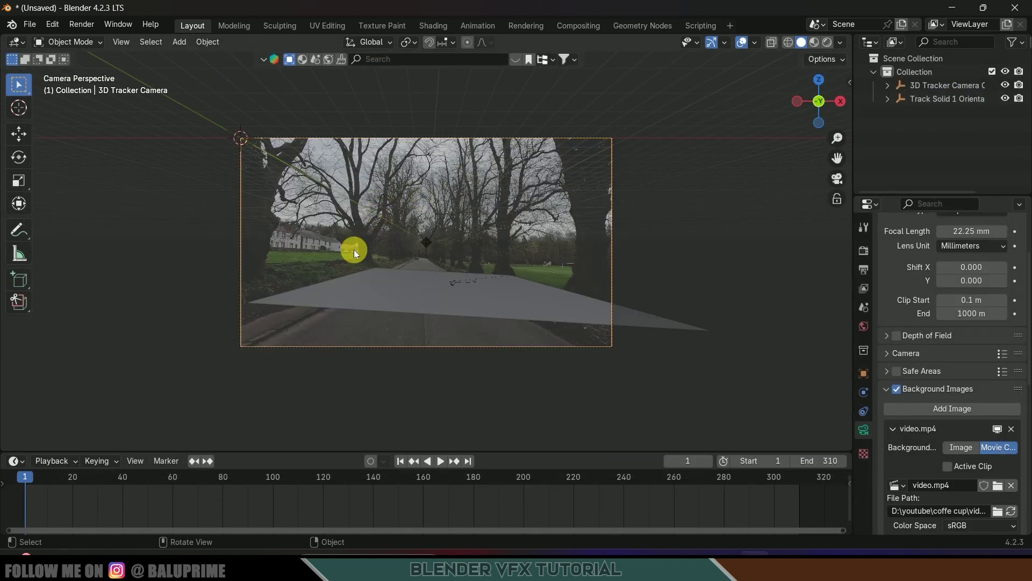
# Step: Set the background clip's opacity to 1 and play the animation to check the plane against the footage
pyautogui.scroll(-5, 897, 456)
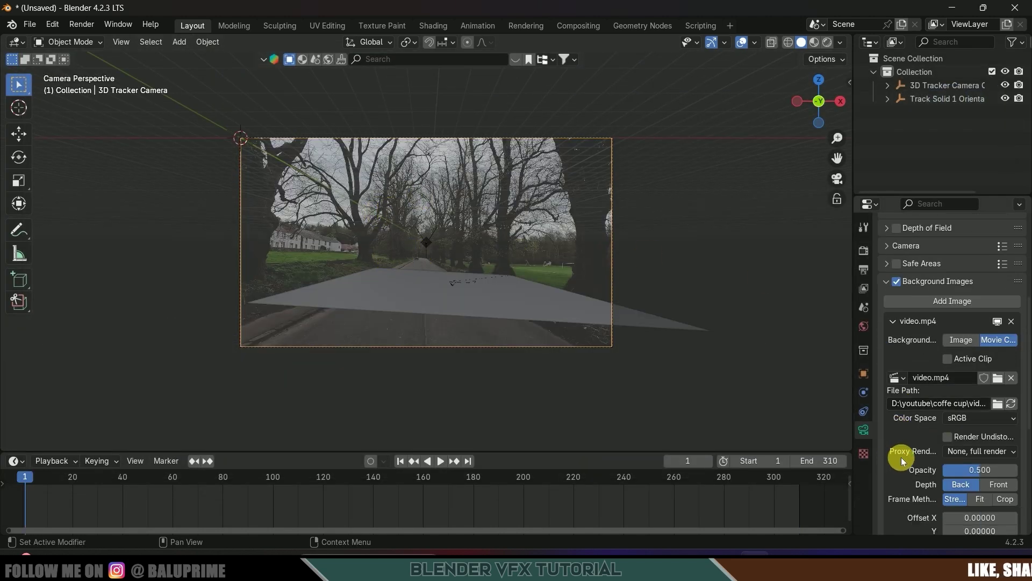
pyautogui.click(955, 469)
pyautogui.press('space')
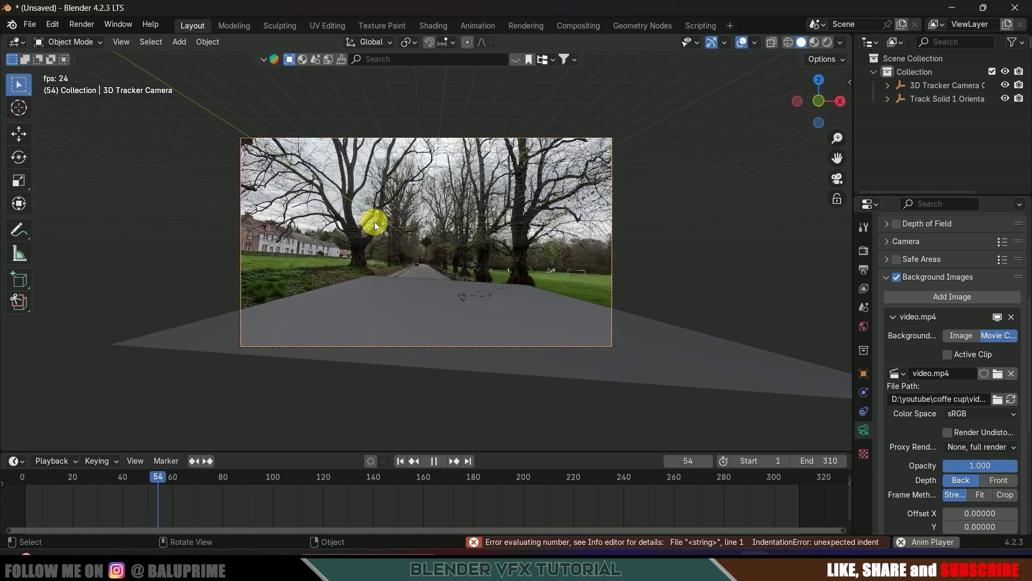
pyautogui.press('space')
# Step: Leave the camera view, select the camera rig and the tracked plane, and return to frame 1
pyautogui.moveTo(466, 239); pyautogui.dragTo(592, 271, button='middle')
pyautogui.scroll(-5, 592, 271)
pyautogui.moveTo(579, 318); pyautogui.dragTo(334, 125, button='middle')
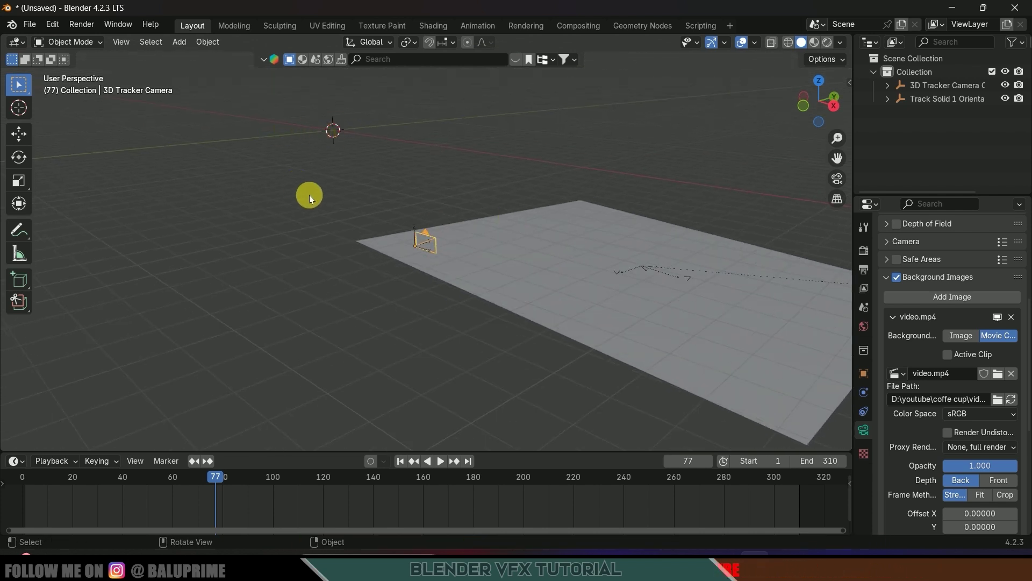
pyautogui.moveTo(489, 296); pyautogui.dragTo(353, 228, button='middle')
pyautogui.scroll(-3, 440, 308)
pyautogui.moveTo(353, 228); pyautogui.dragTo(718, 353)
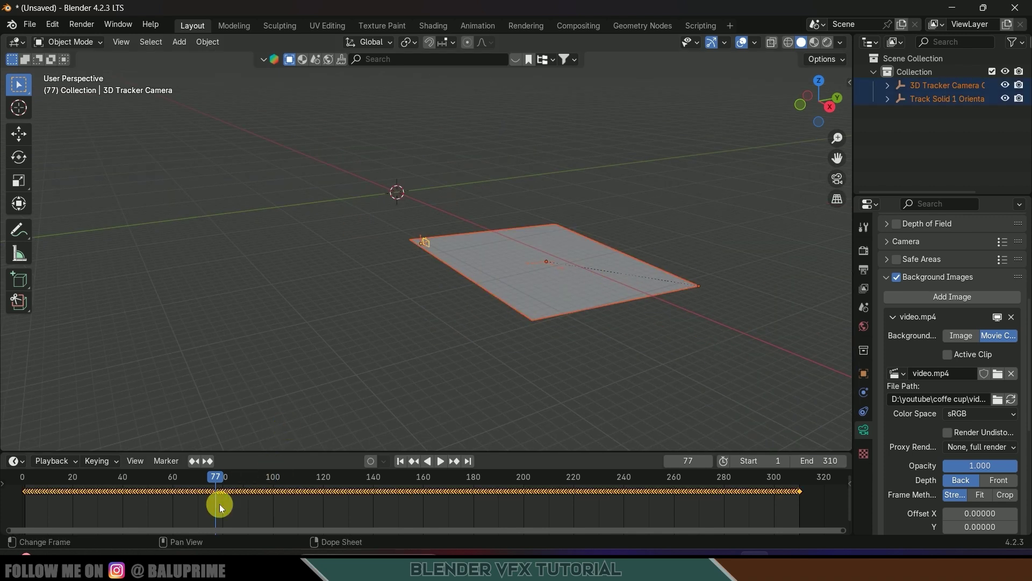
pyautogui.click(402, 460)
# Step: Snap the 3D cursor to the 3D Tracker Camera Orientation empty
pyautogui.scroll(3, 464, 344)
pyautogui.moveTo(436, 335); pyautogui.dragTo(333, 315, button='middle')
pyautogui.click(311, 315)
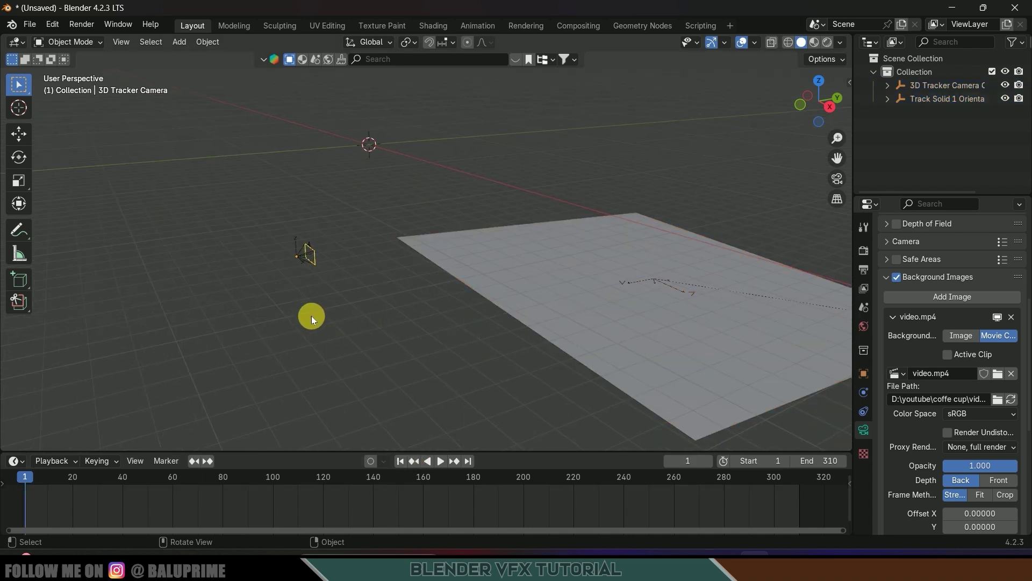
pyautogui.click(304, 263)
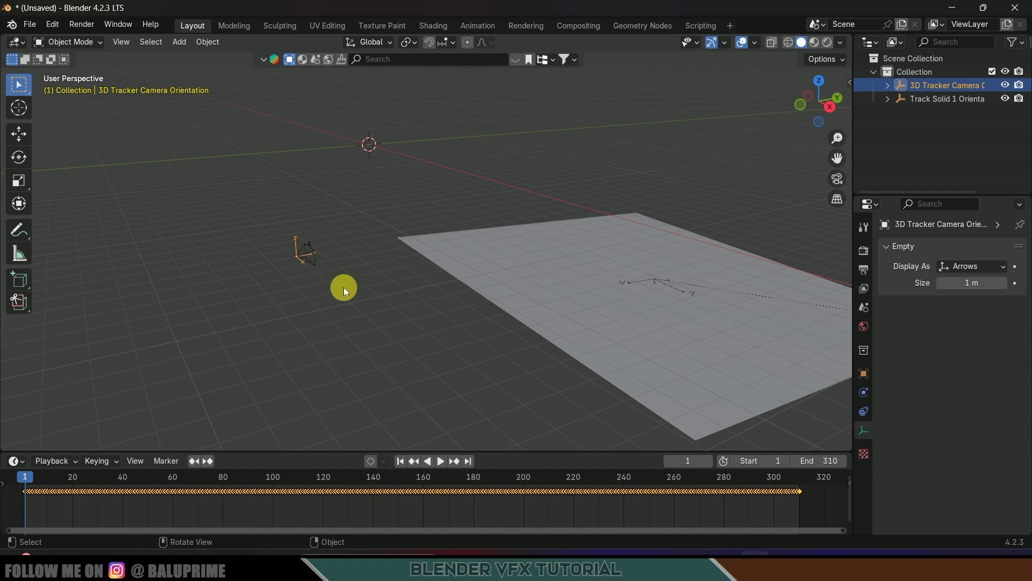
pyautogui.hotkey('shift', 's')
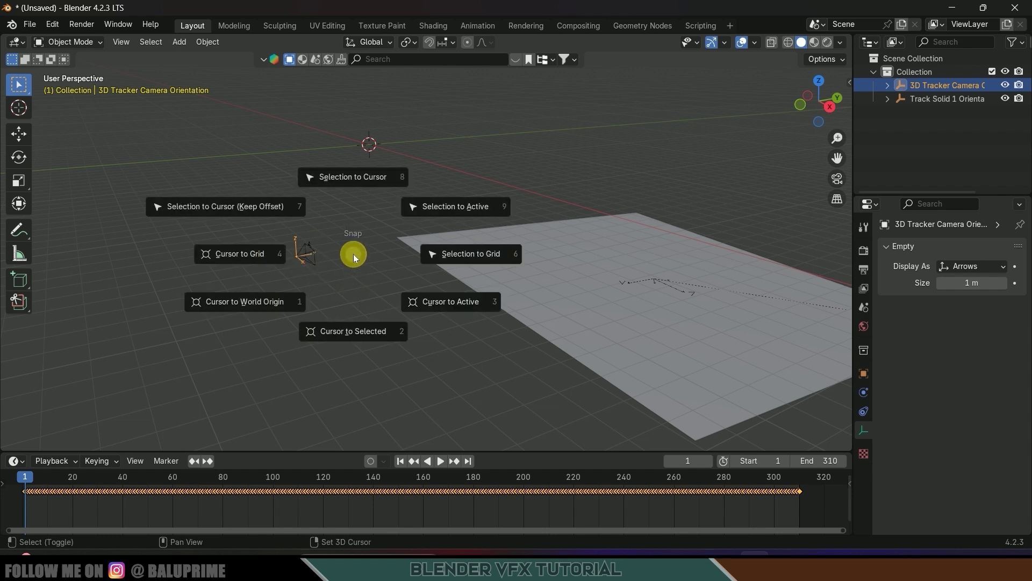
pyautogui.click(351, 331)
pyautogui.moveTo(326, 313); pyautogui.dragTo(287, 302, button='middle')
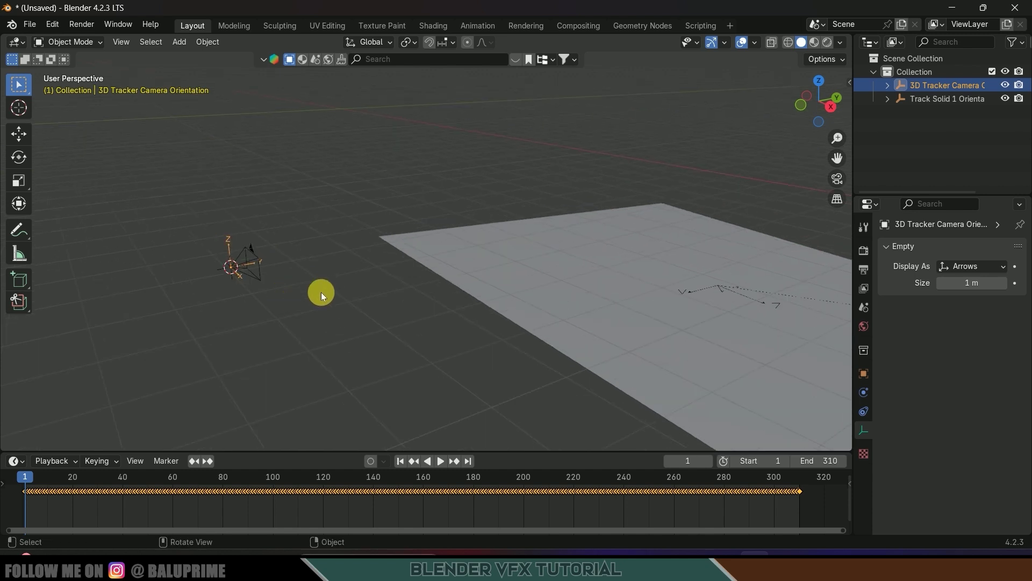
# Step: Add a Plain Axes empty at the 3D cursor and scale it up well beyond the camera's size
pyautogui.hotkey('shift', 'a')
pyautogui.click(188, 43)
pyautogui.moveTo(224, 186)
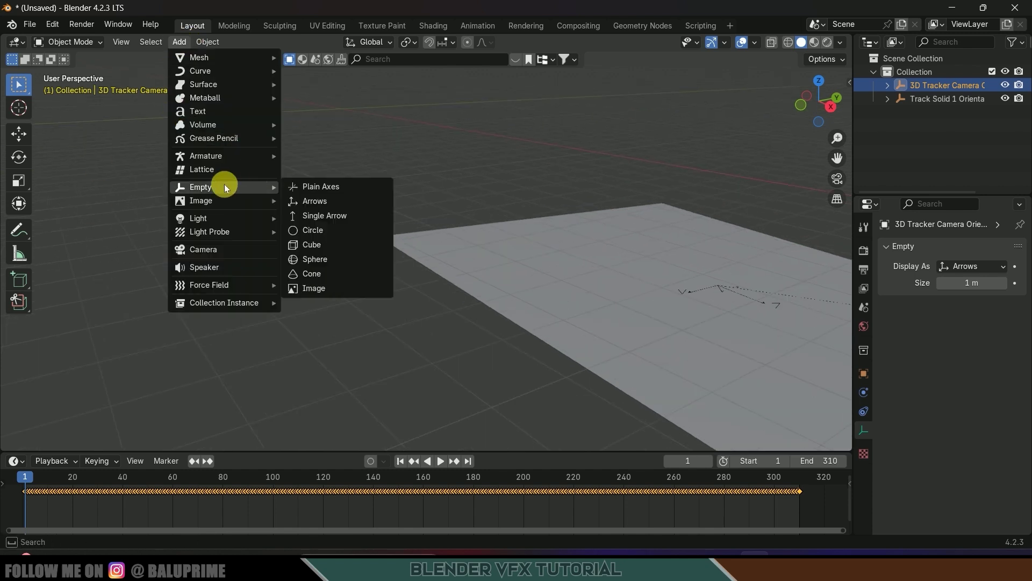
pyautogui.click(314, 188)
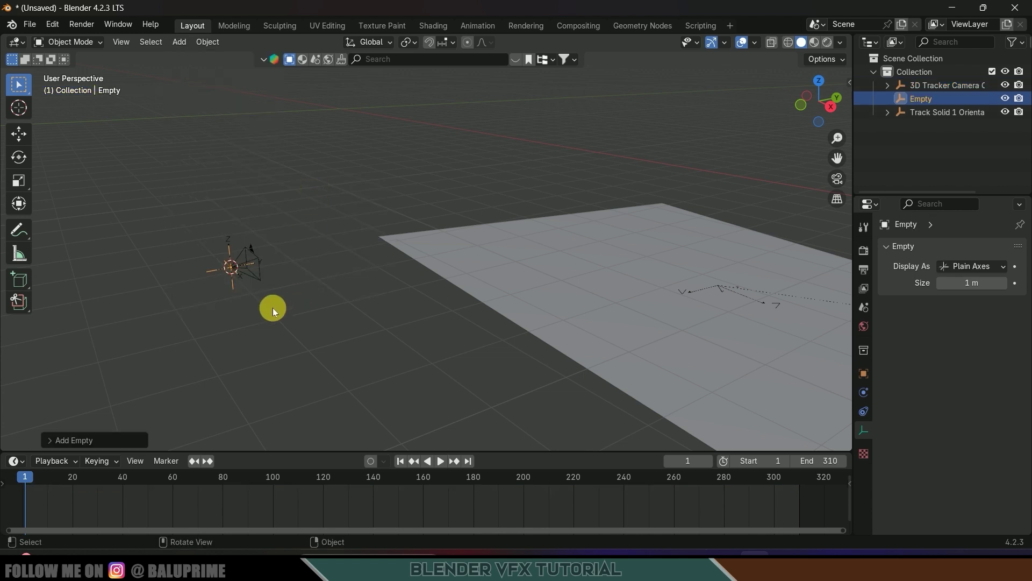
pyautogui.press('s')
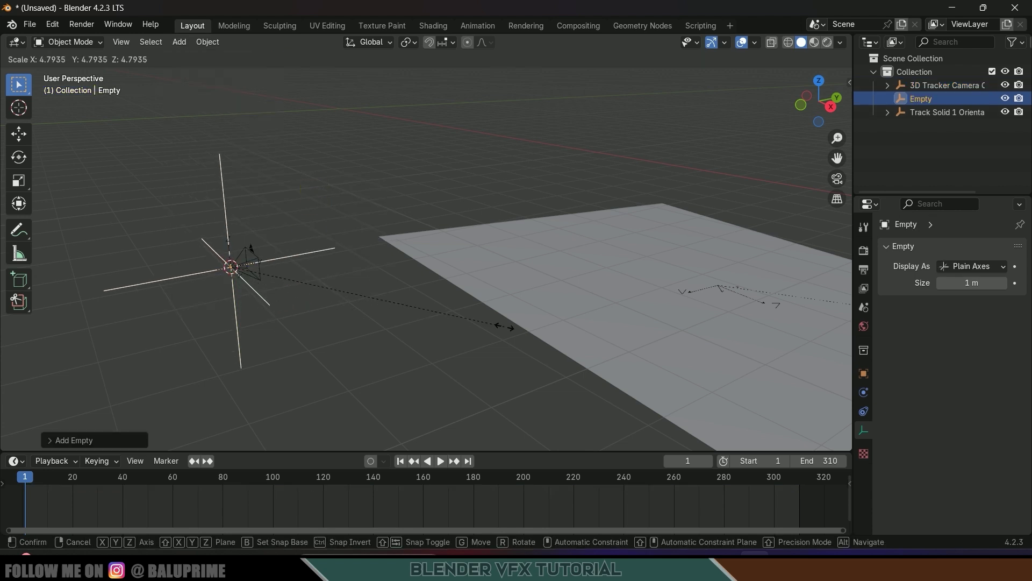
pyautogui.click(466, 311)
# Step: Parent the 3D Tracker Camera Orientation empty to the new Plain Axes empty using Object (Keep Transform)
pyautogui.moveTo(466, 312); pyautogui.dragTo(353, 232, button='middle')
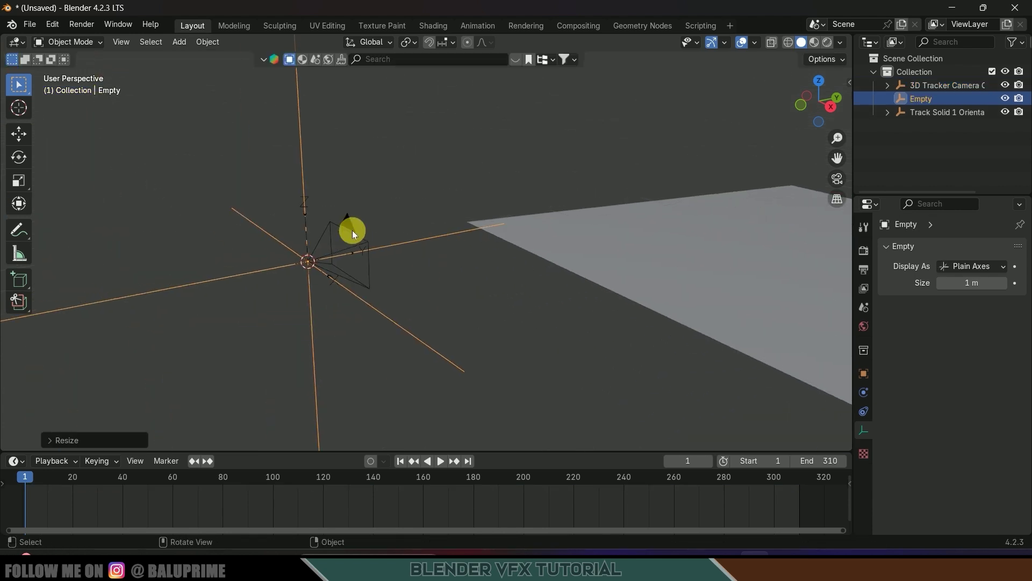
pyautogui.click(302, 211)
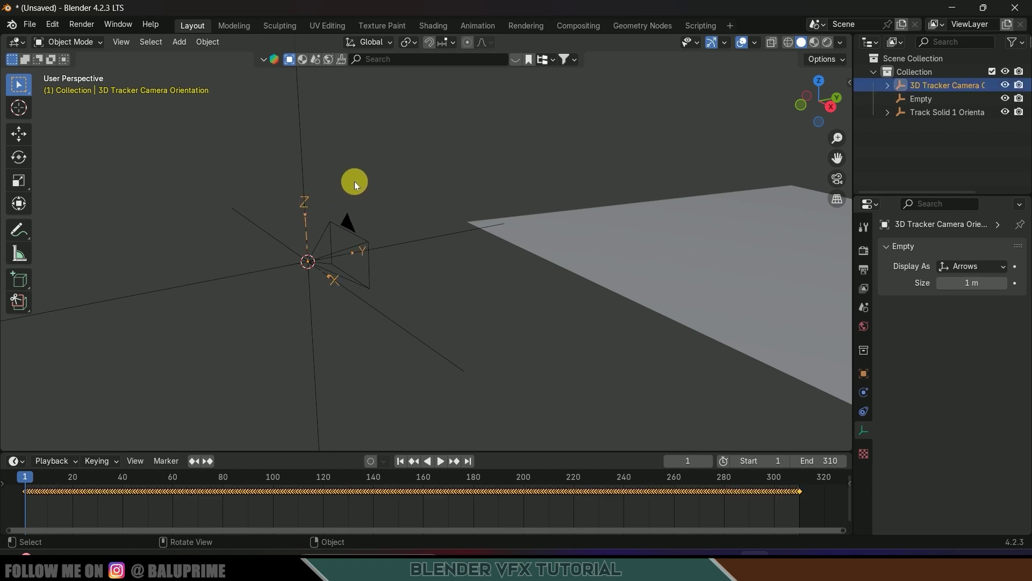
pyautogui.click(299, 125)
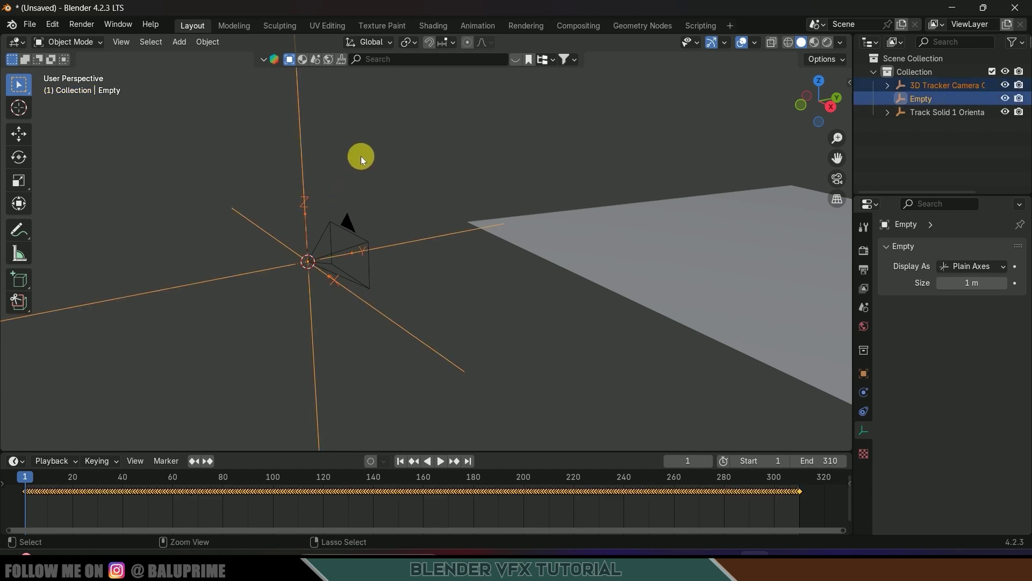
pyautogui.hotkey('ctrl', 'p')
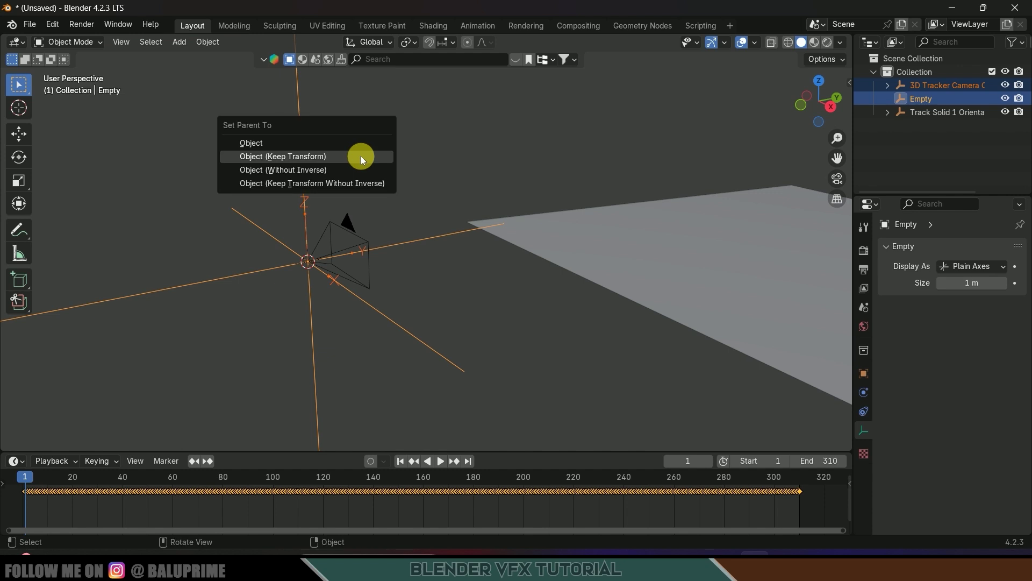
pyautogui.click(274, 156)
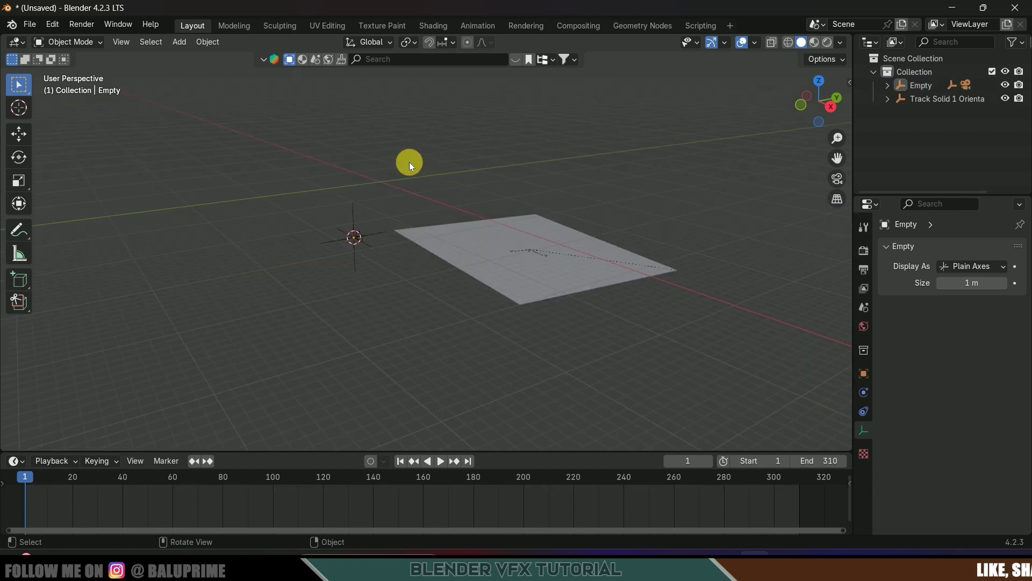
# Step: Parent the Track Solid 1 plane and its orientation empty to the Plain Axes empty using Object (Keep Transform)
pyautogui.moveTo(409, 163); pyautogui.dragTo(711, 340)
pyautogui.moveTo(711, 340); pyautogui.dragTo(632, 335, button='middle')
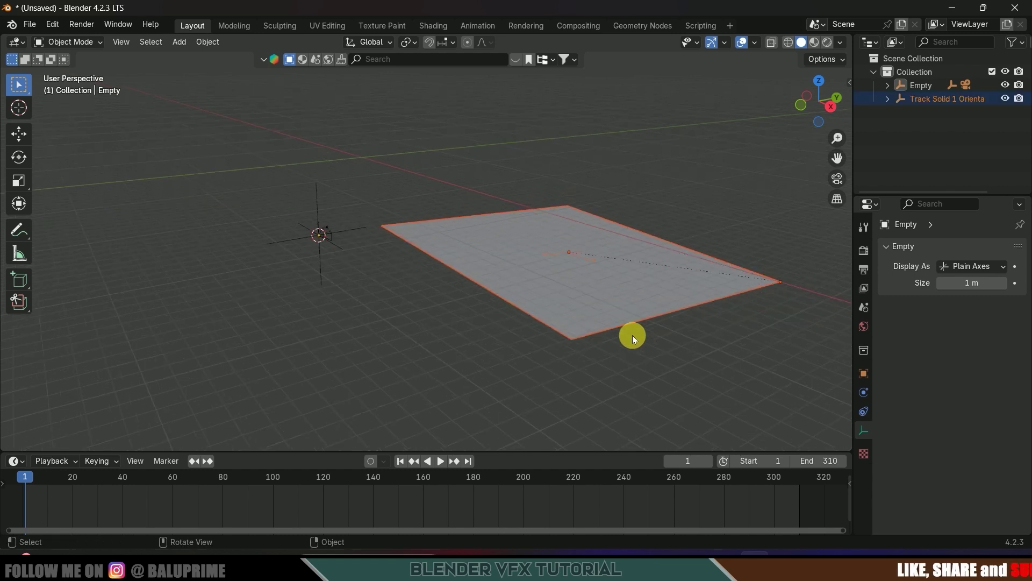
pyautogui.scroll(3, 632, 337)
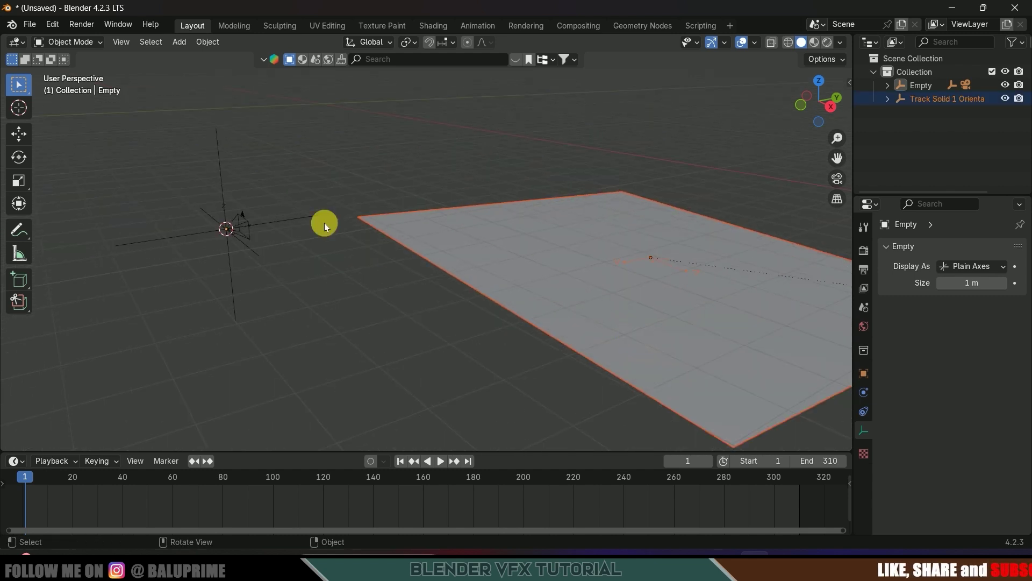
pyautogui.keyDown('shift'); pyautogui.click(220, 161); pyautogui.keyUp('shift')
pyautogui.hotkey('ctrl', 'p')
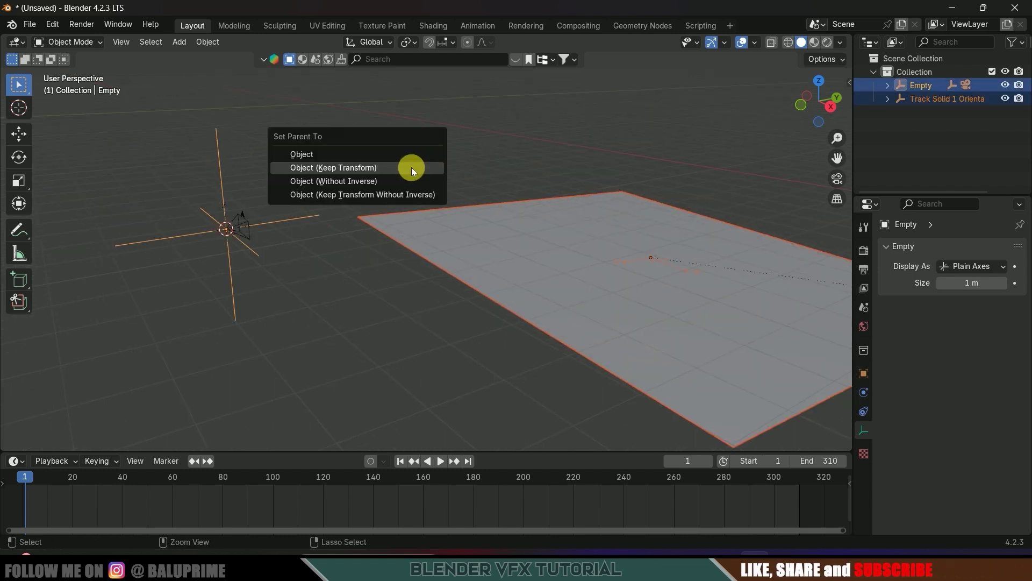
pyautogui.click(356, 167)
pyautogui.moveTo(356, 166); pyautogui.dragTo(316, 179, button='middle')
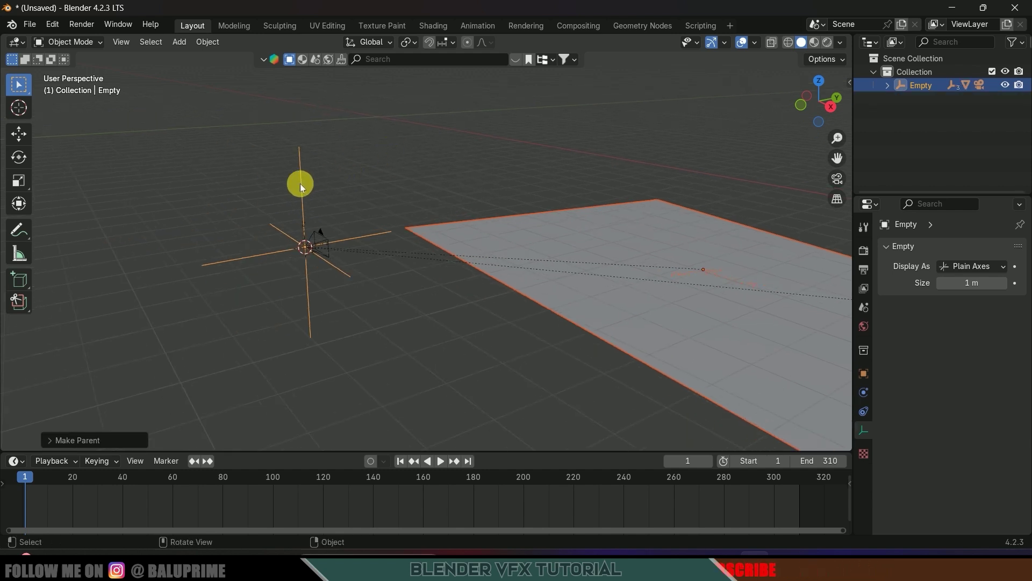
# Step: In front view, move the large Plain Axes empty so the Track Solid 1 plane sits at the world origin
pyautogui.click(334, 172)
pyautogui.click(302, 184)
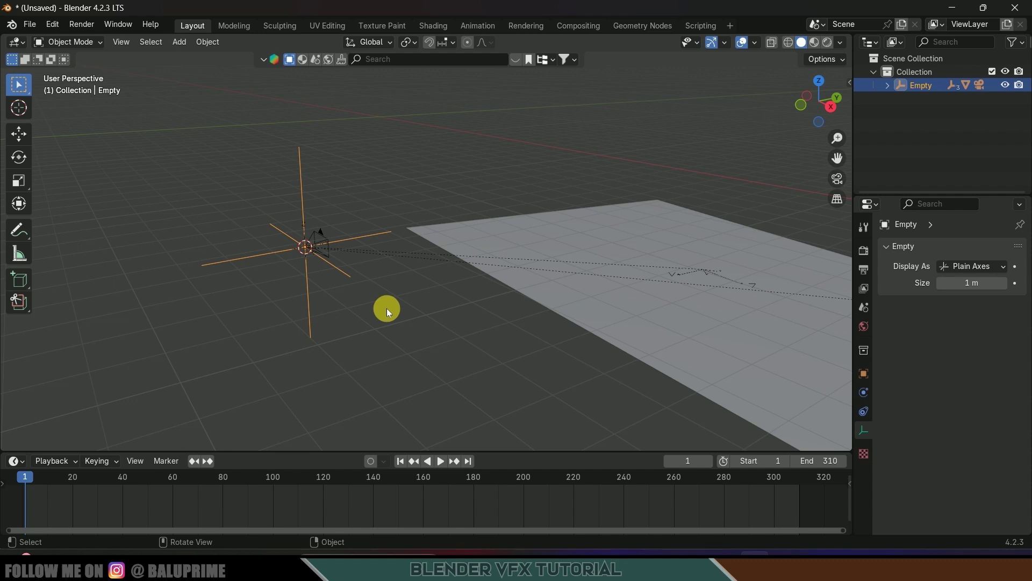
pyautogui.press('KP_1')
pyautogui.scroll(-1, 612, 250)
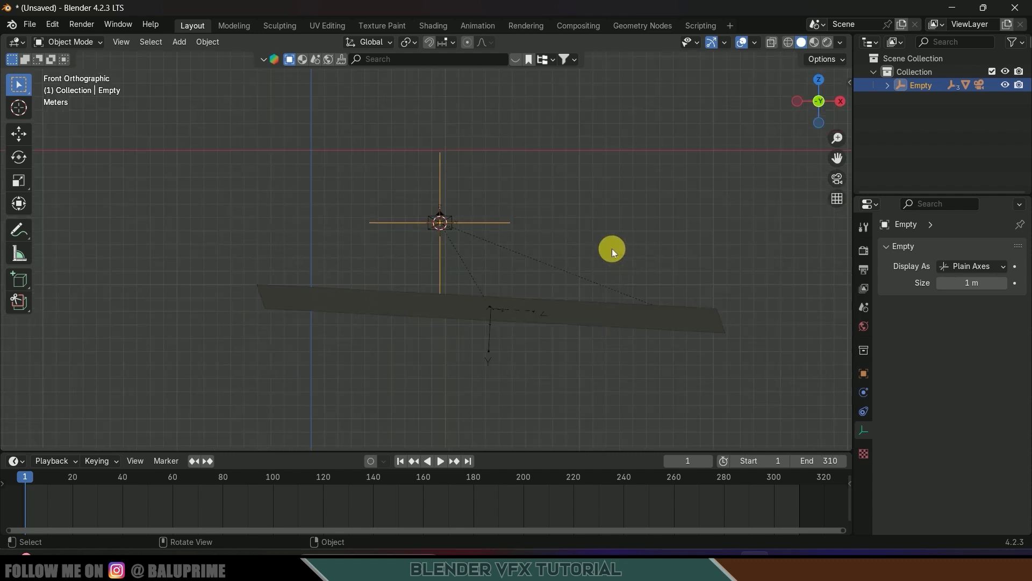
pyautogui.keyDown('shift'); pyautogui.moveTo(613, 250); pyautogui.dragTo(644, 294, button='middle'); pyautogui.keyUp('shift')
pyautogui.press('g')
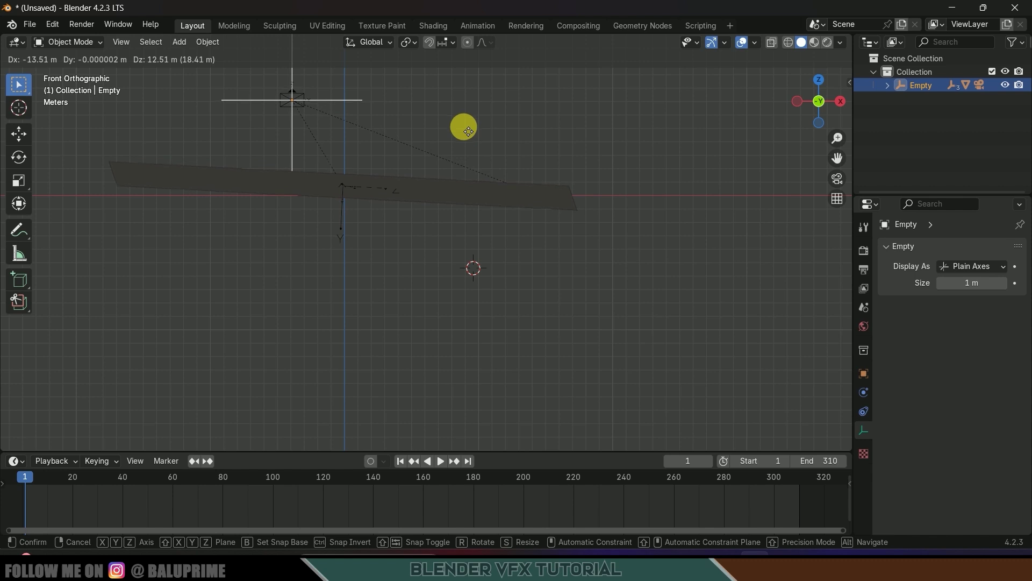
pyautogui.click(473, 132)
pyautogui.scroll(-2, 323, 239)
pyautogui.keyDown('shift'); pyautogui.moveTo(321, 239); pyautogui.dragTo(352, 270, button='middle'); pyautogui.keyUp('shift')
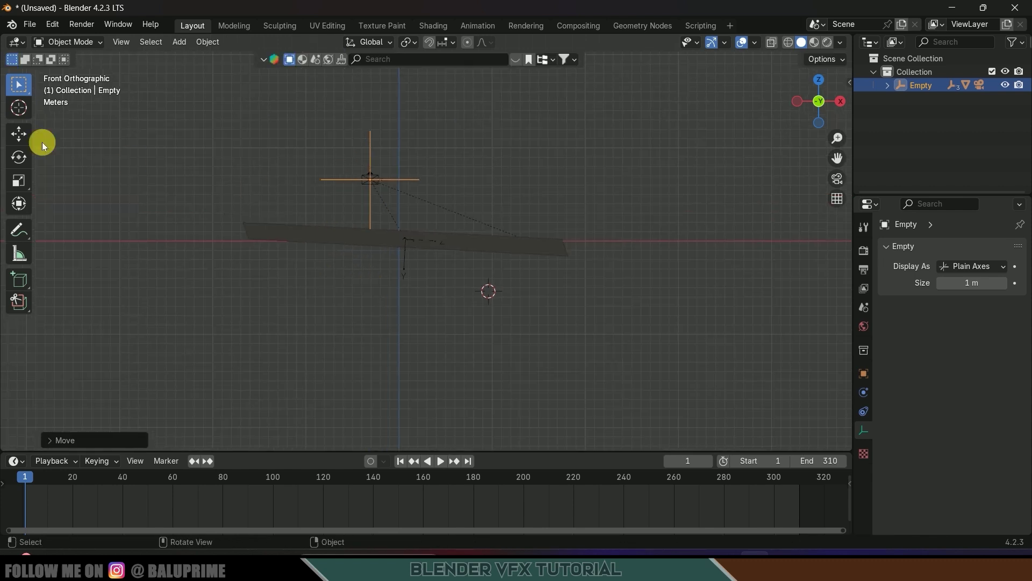
# Step: Rotate the Plain Axes empty in front view to level the track plane with the X axis
pyautogui.click(19, 157)
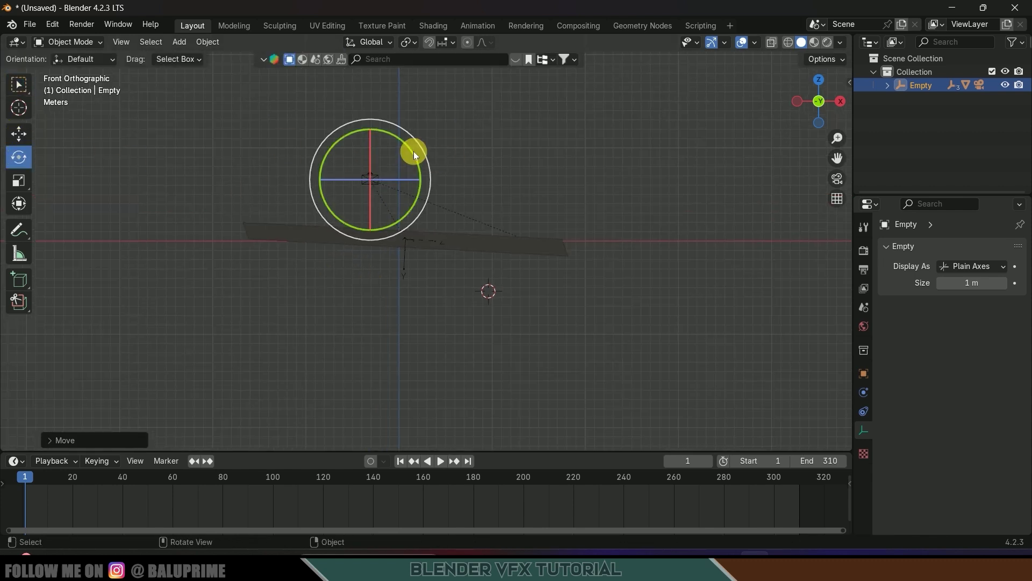
pyautogui.moveTo(413, 155); pyautogui.dragTo(414, 154)
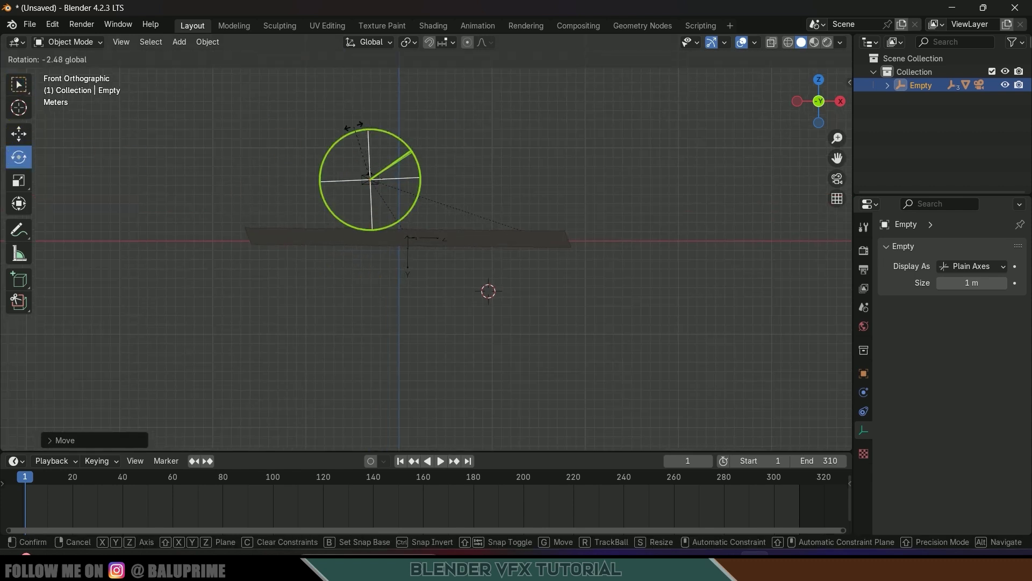
pyautogui.moveTo(340, 123); pyautogui.dragTo(574, 214)
# Step: In top view, move the Plain Axes empty to centre the track plane on the world origin
pyautogui.moveTo(574, 214); pyautogui.dragTo(454, 279, button='middle')
pyautogui.press('KP_7')
pyautogui.scroll(-3, 465, 327)
pyautogui.moveTo(453, 278); pyautogui.dragTo(412, 266)
pyautogui.press('g')
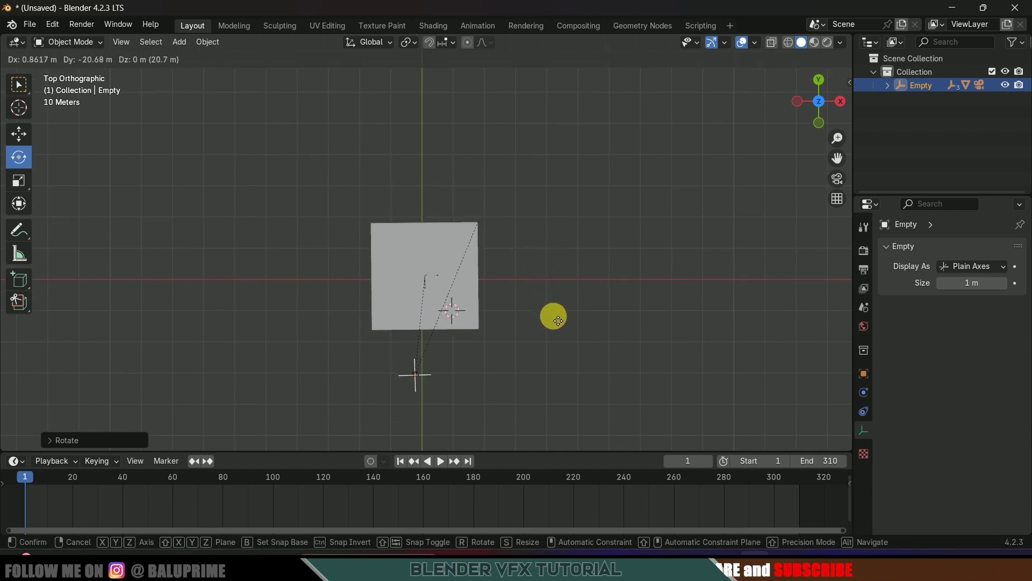
pyautogui.click(557, 321)
# Step: Move the Plain Axes empty along global Z in coarse and fine adjustments to bring the plane onto the grid floor
pyautogui.moveTo(581, 341); pyautogui.dragTo(457, 286, button='middle')
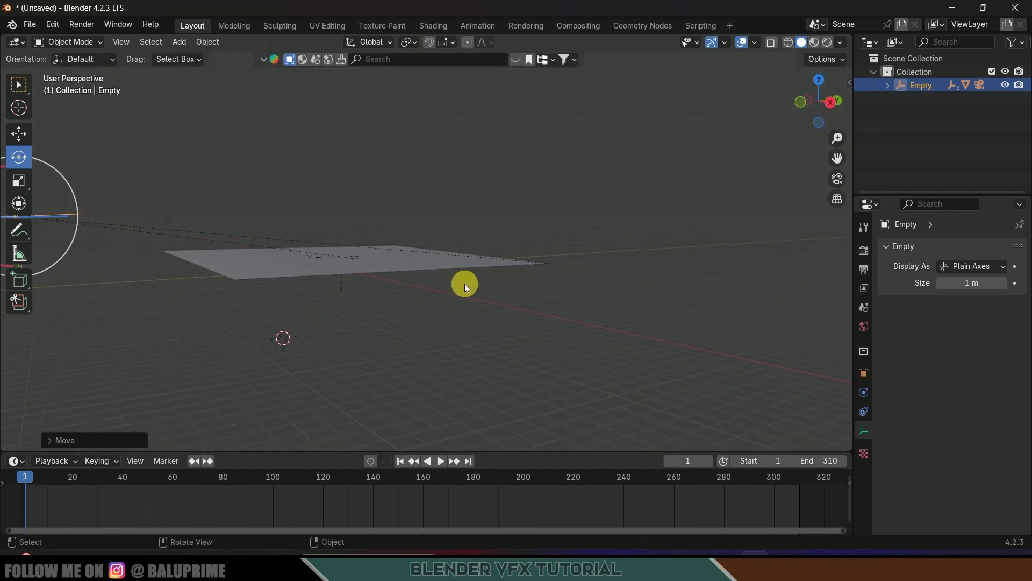
pyautogui.press('g')
pyautogui.press('z')
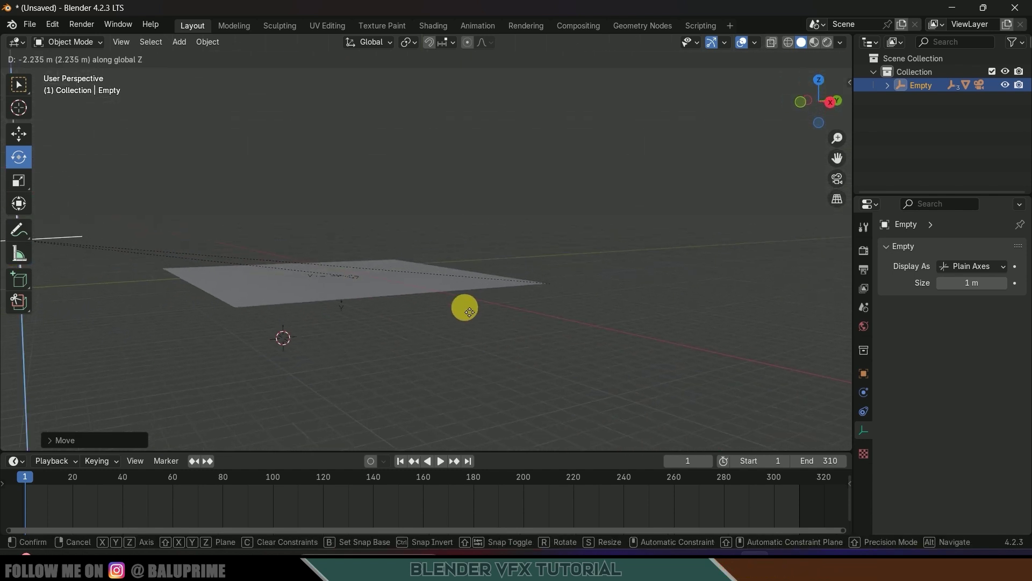
pyautogui.click(469, 312)
pyautogui.keyDown('ctrl'); pyautogui.moveTo(463, 302); pyautogui.dragTo(434, 322, button='middle'); pyautogui.keyUp('ctrl')
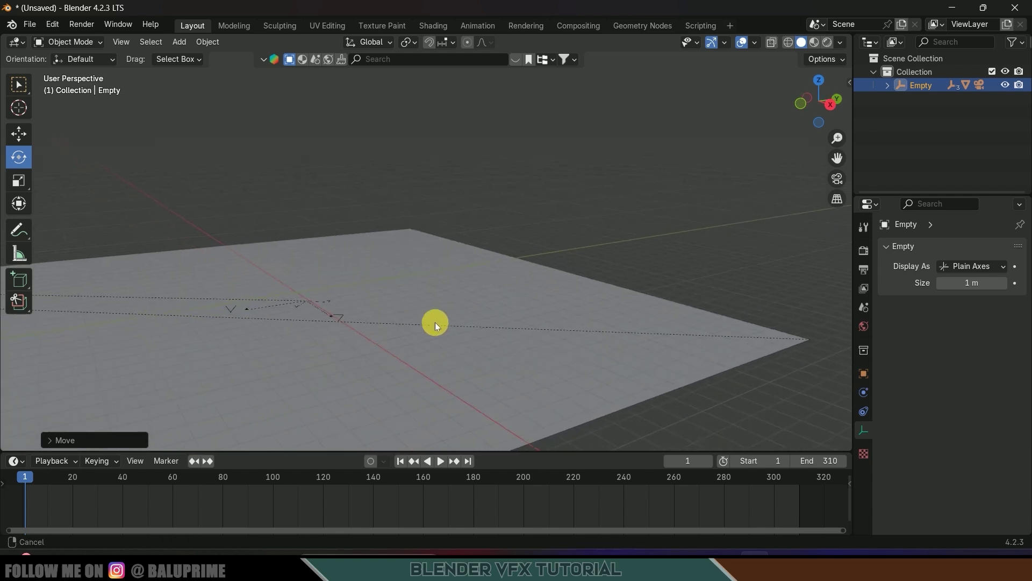
pyautogui.press('g')
pyautogui.press('z')
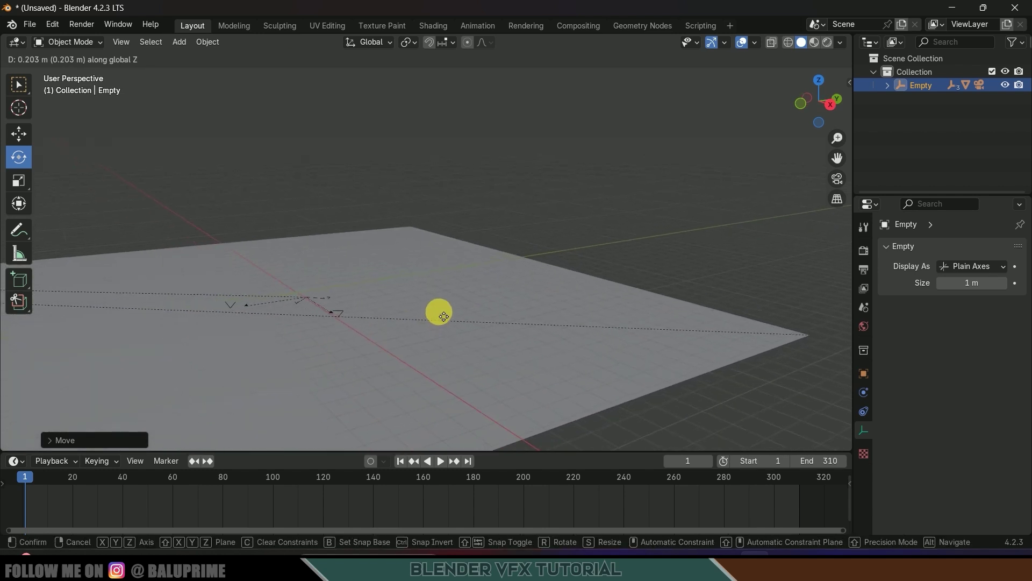
pyautogui.click(443, 314)
# Step: Play the animation through the camera to check the plane against the road footage, and return to frame 1
pyautogui.moveTo(444, 314); pyautogui.dragTo(529, 340, button='middle')
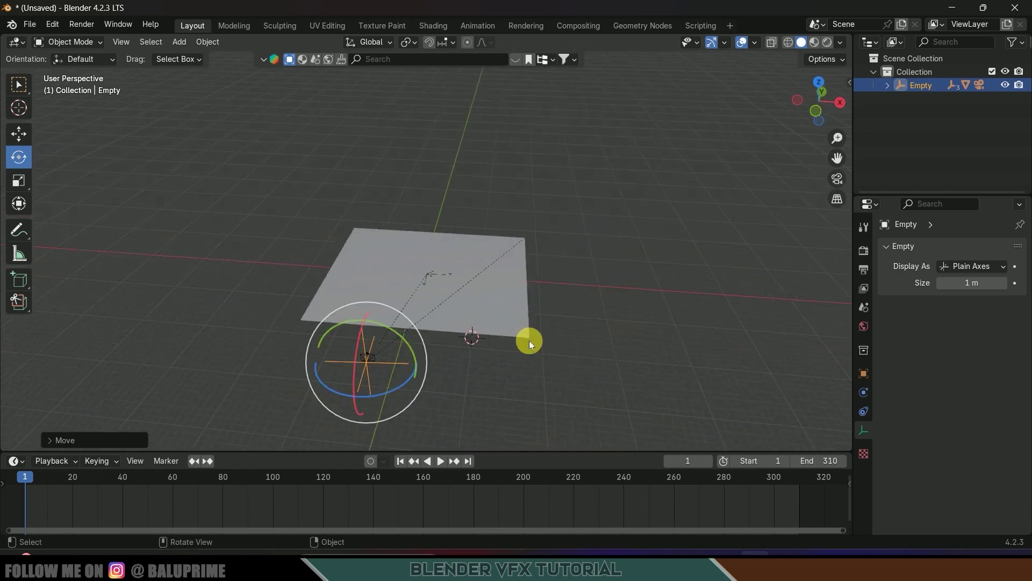
pyautogui.press('KP_0')
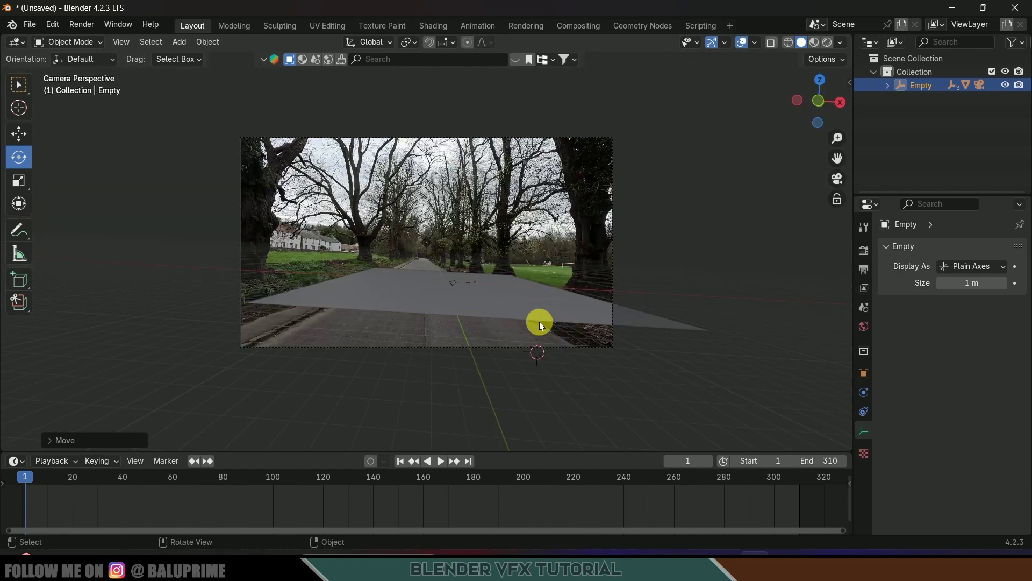
pyautogui.press('space')
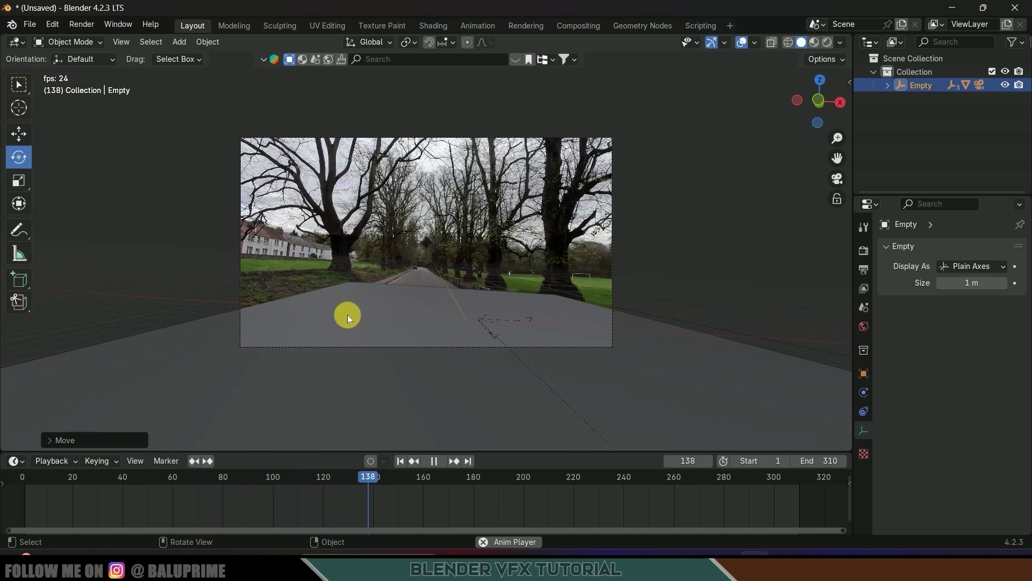
pyautogui.click(434, 460)
pyautogui.click(400, 461)
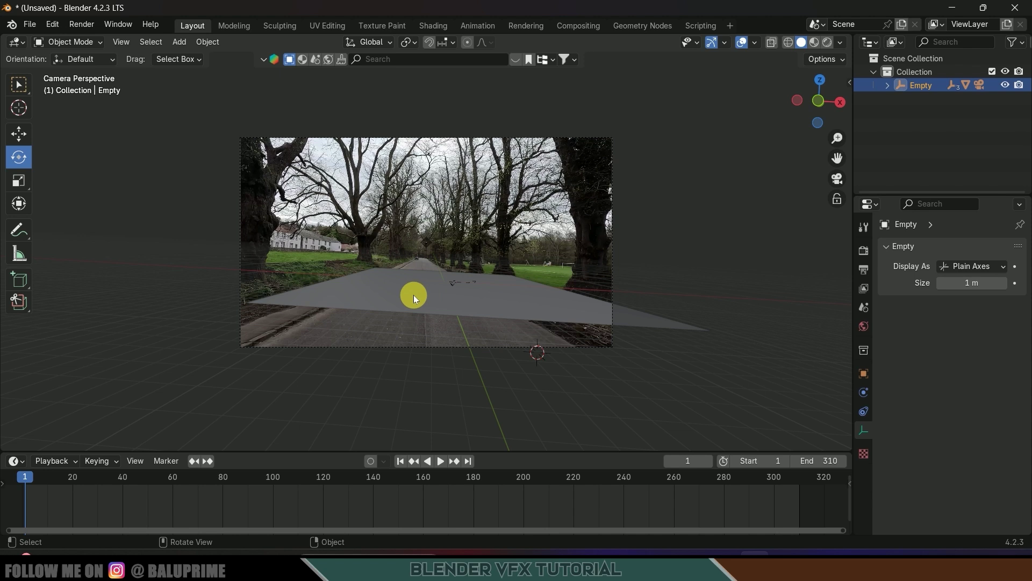
# Step: In Edit Mode, move the near edge of the Track Solid 1 plane toward the camera to cover the foreground road
pyautogui.keyDown('shift'); pyautogui.moveTo(423, 253); pyautogui.dragTo(516, 260, button='middle'); pyautogui.keyUp('shift')
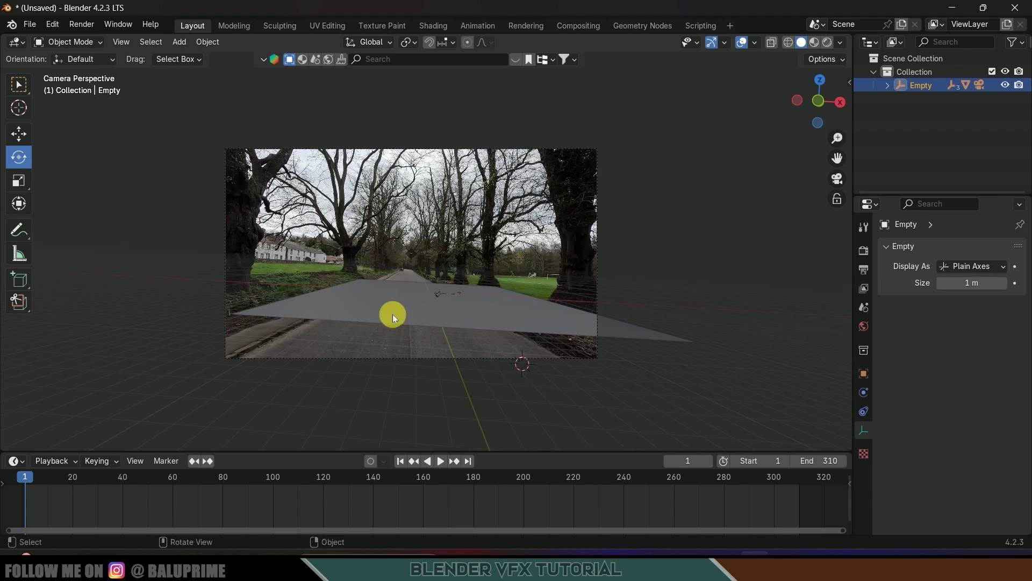
pyautogui.click(387, 302)
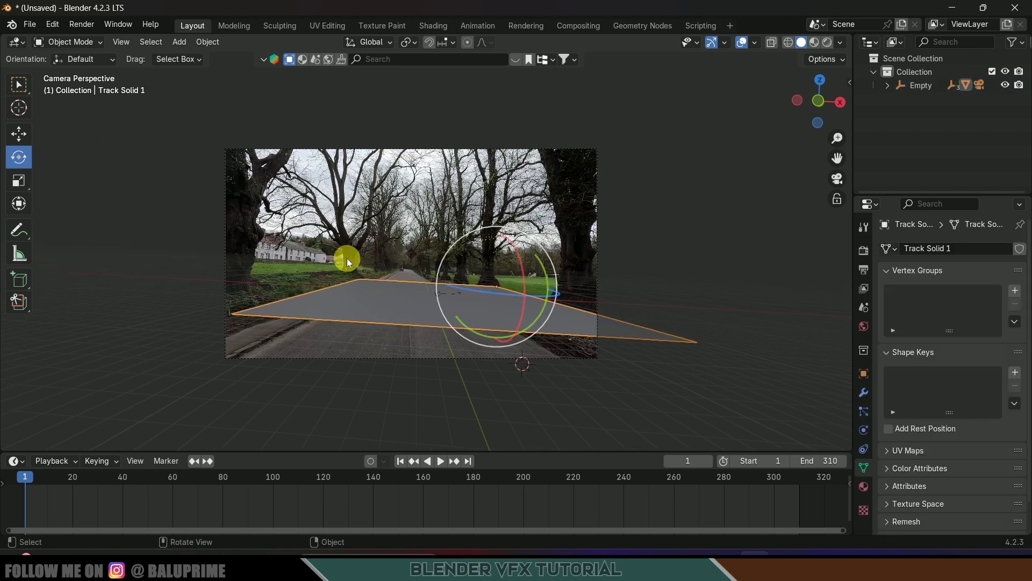
pyautogui.click(73, 43)
pyautogui.click(70, 72)
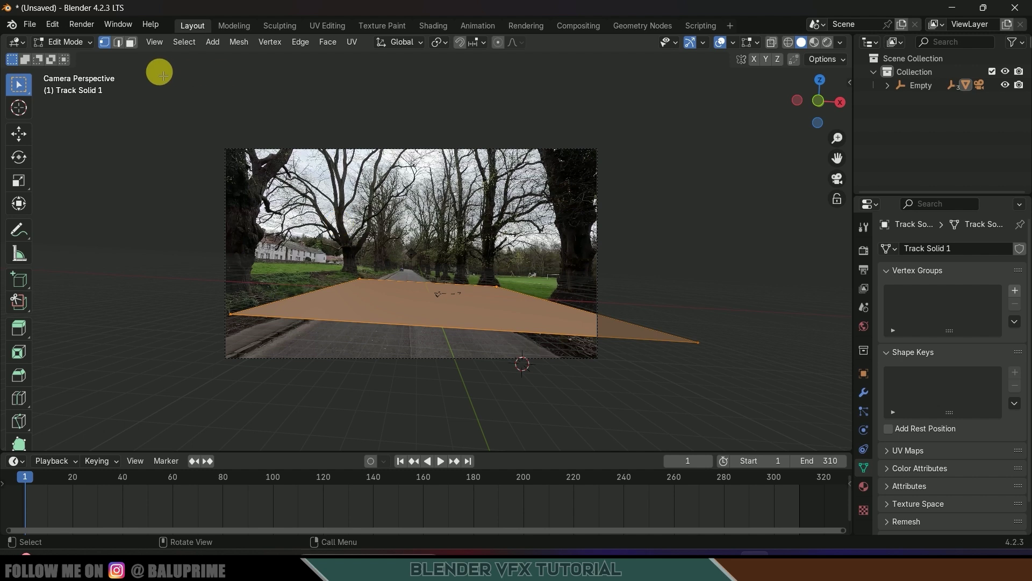
pyautogui.click(118, 42)
pyautogui.click(382, 322)
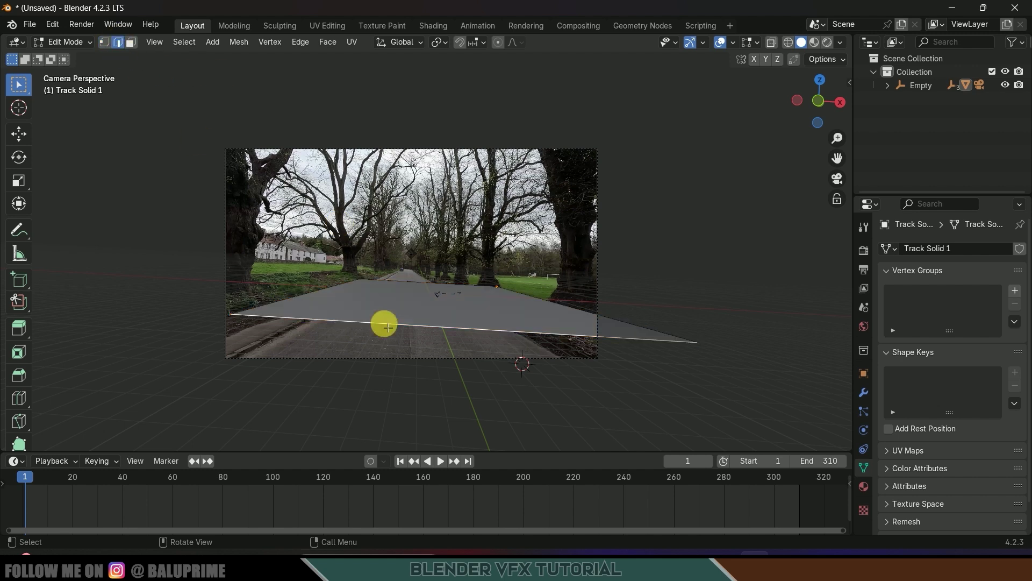
pyautogui.click(19, 135)
pyautogui.moveTo(450, 311); pyautogui.dragTo(430, 280)
# Step: Move the plane's far edge farther down the road, and return to Object Mode with the Rotate tool active
pyautogui.click(410, 281)
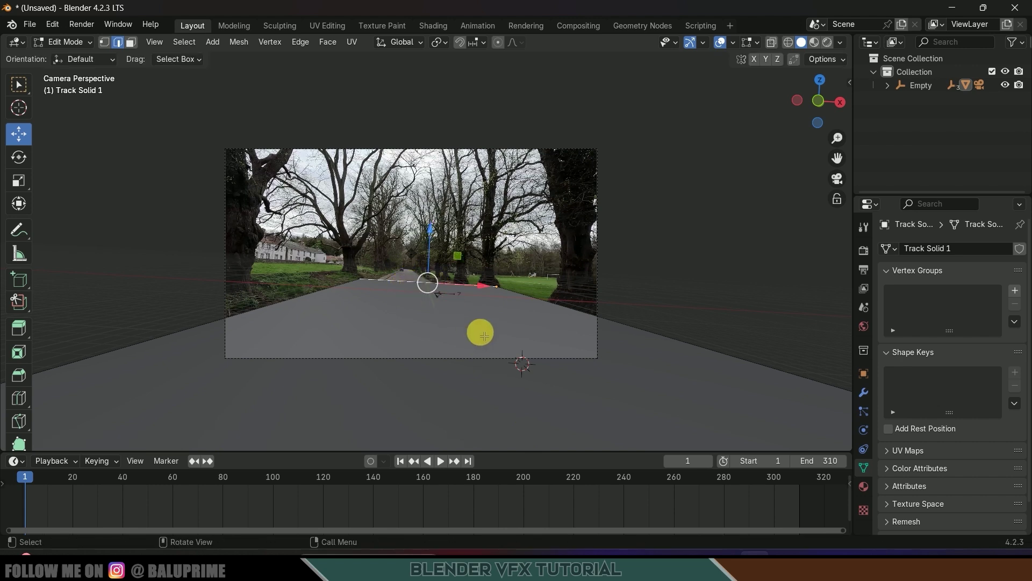
pyautogui.moveTo(487, 341)
pyautogui.mouseDown()
pyautogui.moveTo(481, 324)
pyautogui.moveTo(490, 360)
pyautogui.moveTo(486, 348)
pyautogui.mouseUp()
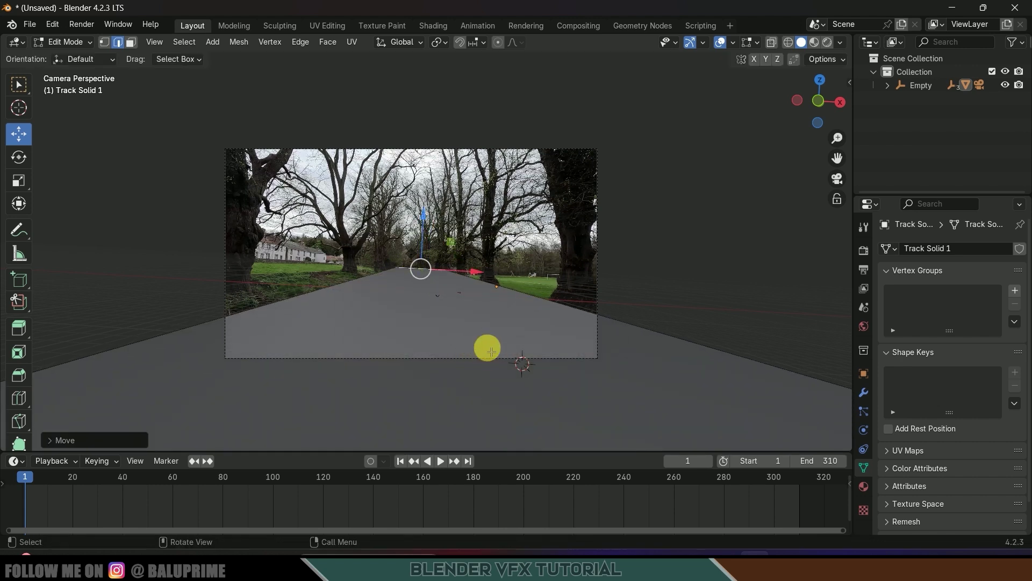
pyautogui.press('Tab')
pyautogui.hotkey('shift', 'space')
pyautogui.press('r')
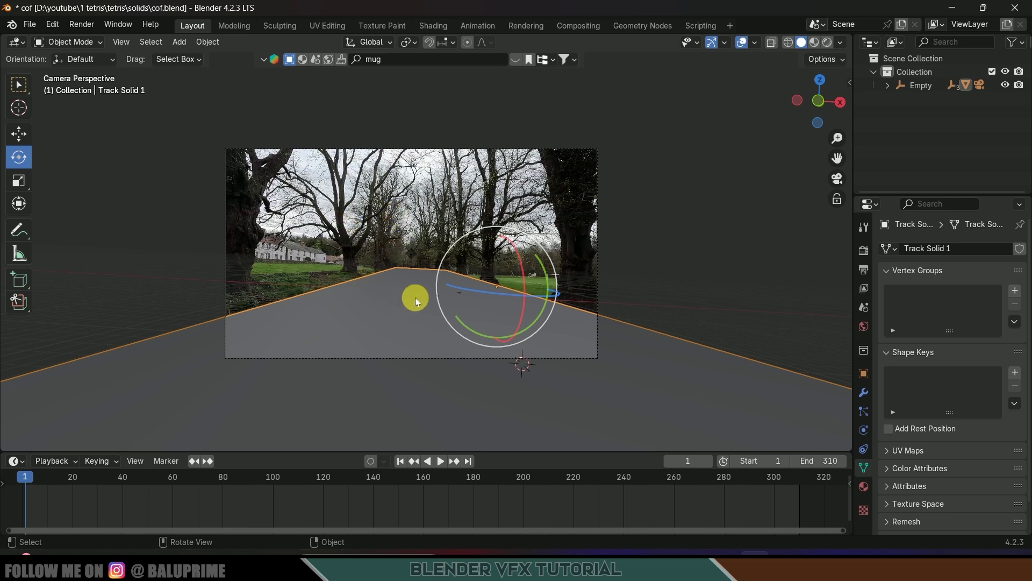
# Step: Snap the 3D cursor to the world origin
pyautogui.moveTo(491, 300); pyautogui.dragTo(359, 289, button='middle')
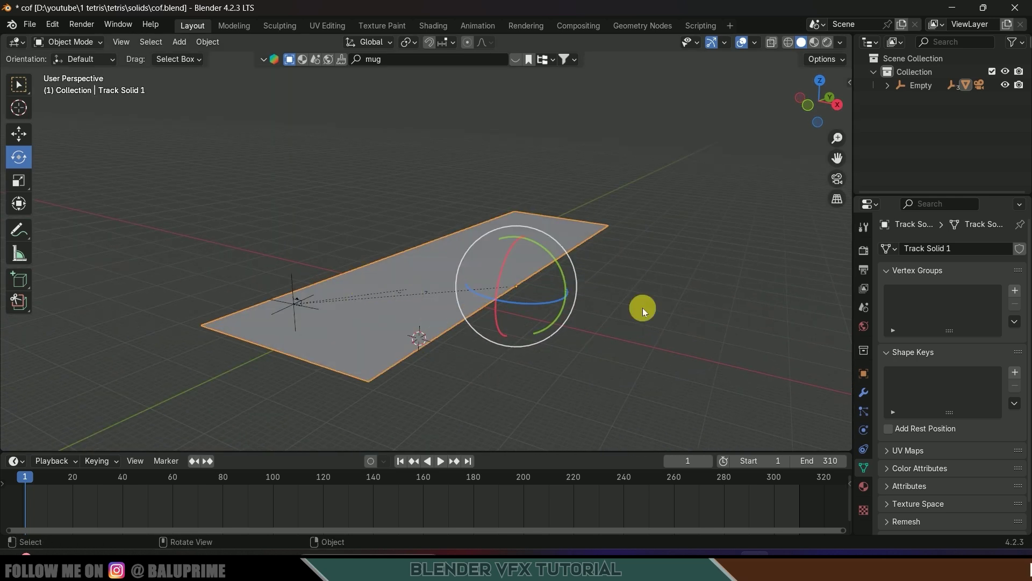
pyautogui.hotkey('shift', 's')
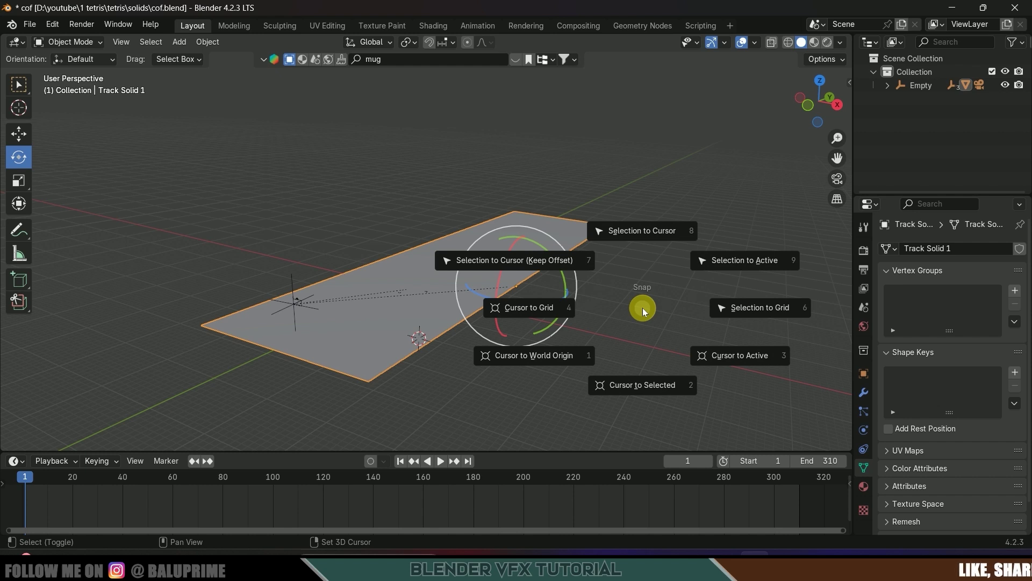
pyautogui.click(538, 358)
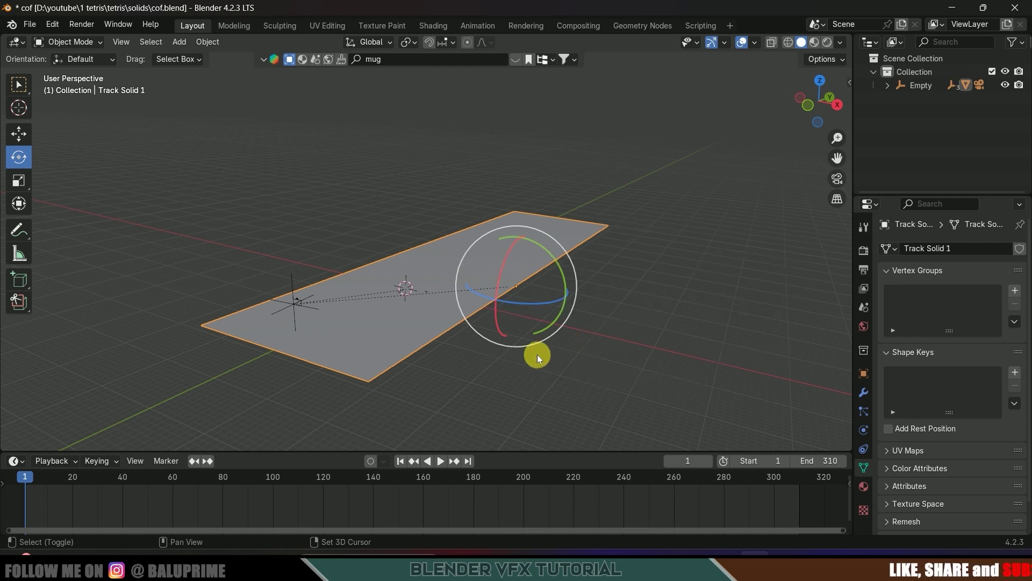
# Step: Show the asset results for "mug" and place the Coffee Paper Cups model on the track plane
pyautogui.moveTo(492, 362); pyautogui.dragTo(469, 363, button='middle')
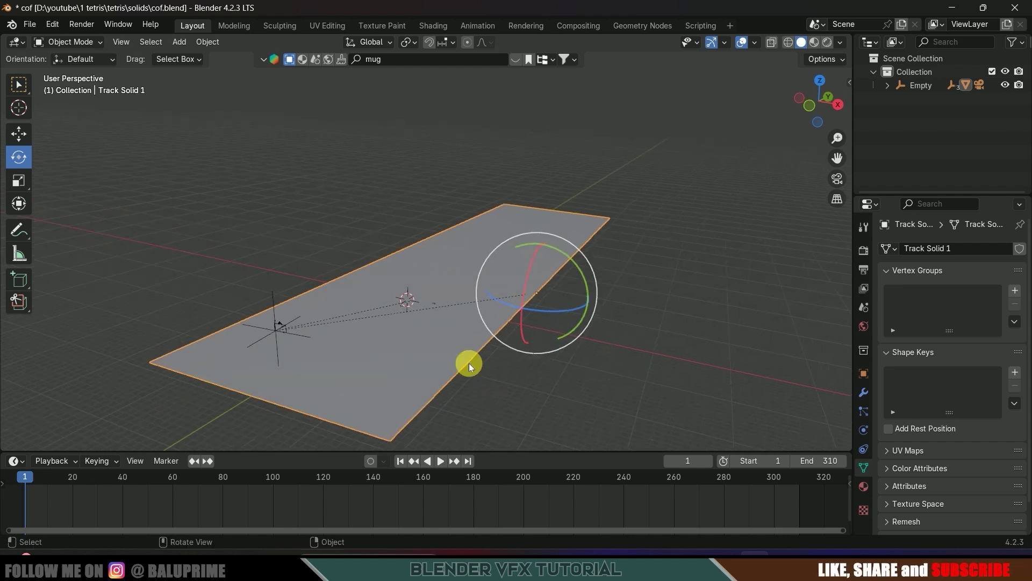
pyautogui.scroll(2, 468, 363)
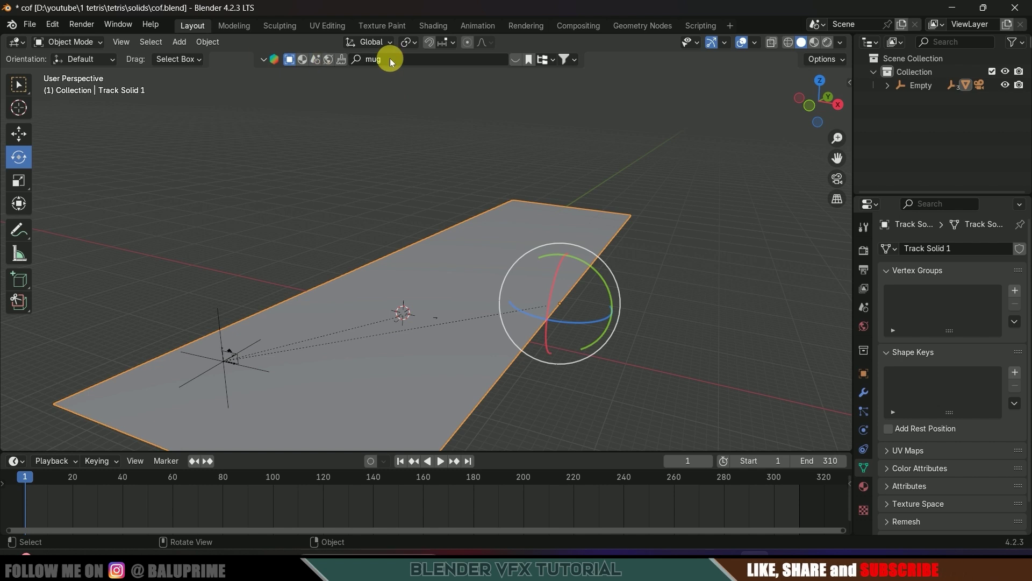
pyautogui.click(515, 60)
pyautogui.moveTo(137, 123)
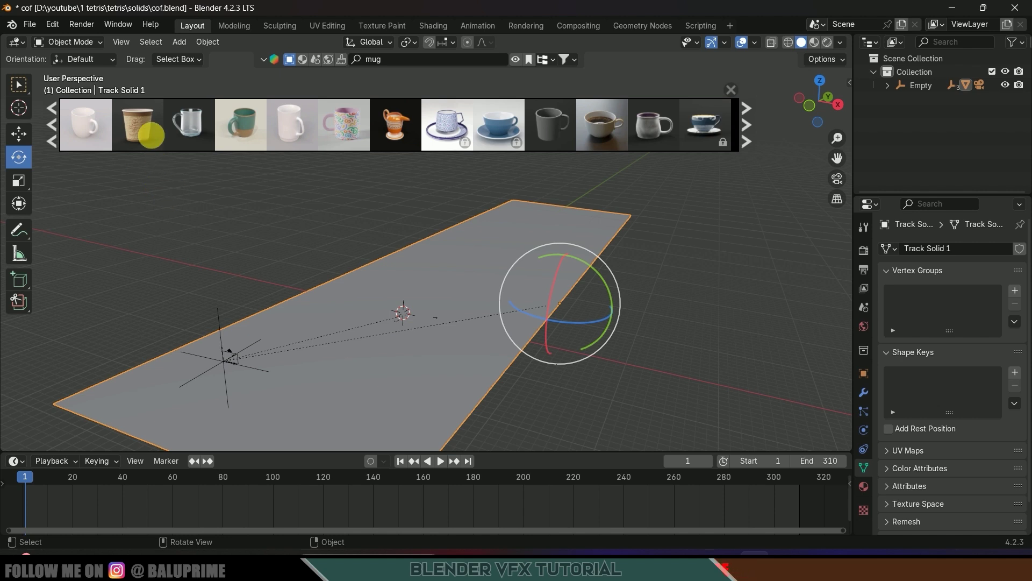
pyautogui.moveTo(142, 126); pyautogui.dragTo(454, 294)
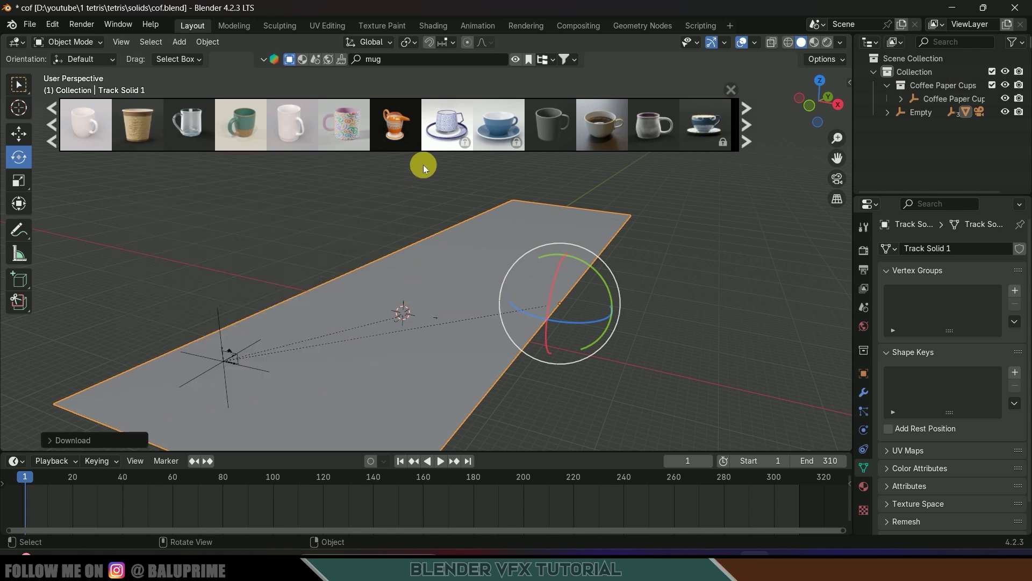
# Step: Select all objects in the Coffee Paper Cups collection and scale them up well beyond their imported size
pyautogui.rightClick(927, 86)
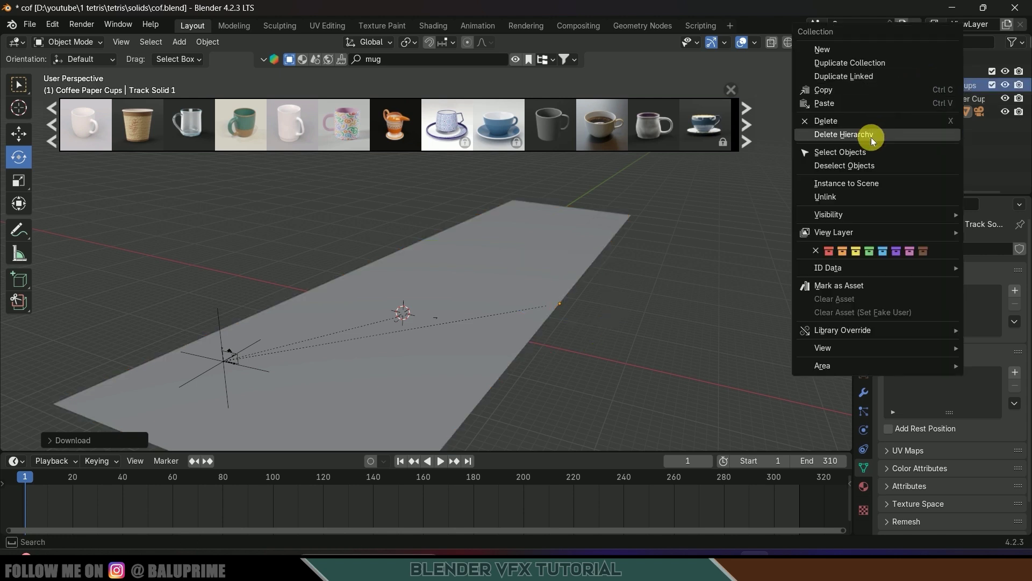
pyautogui.click(849, 152)
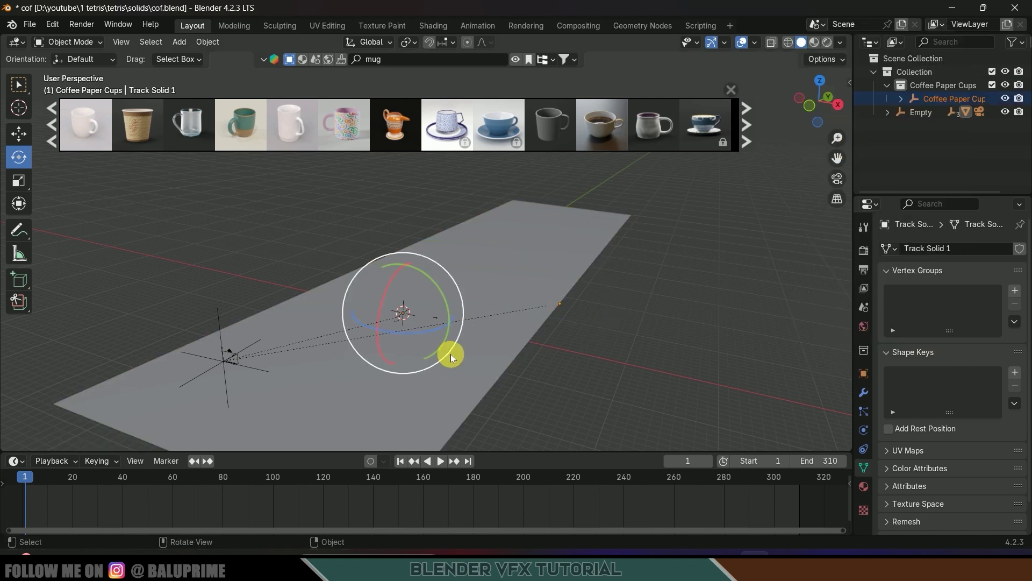
pyautogui.press('s')
pyautogui.click(131, 370)
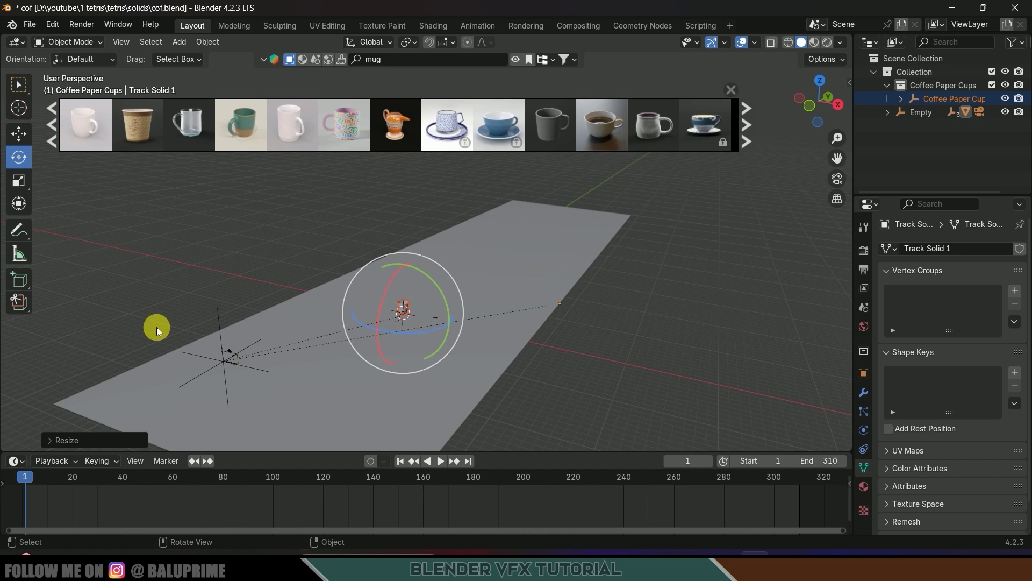
# Step: Raise the selected Coffee Paper Cups objects along Z, clear above the track plane
pyautogui.scroll(2, 449, 357)
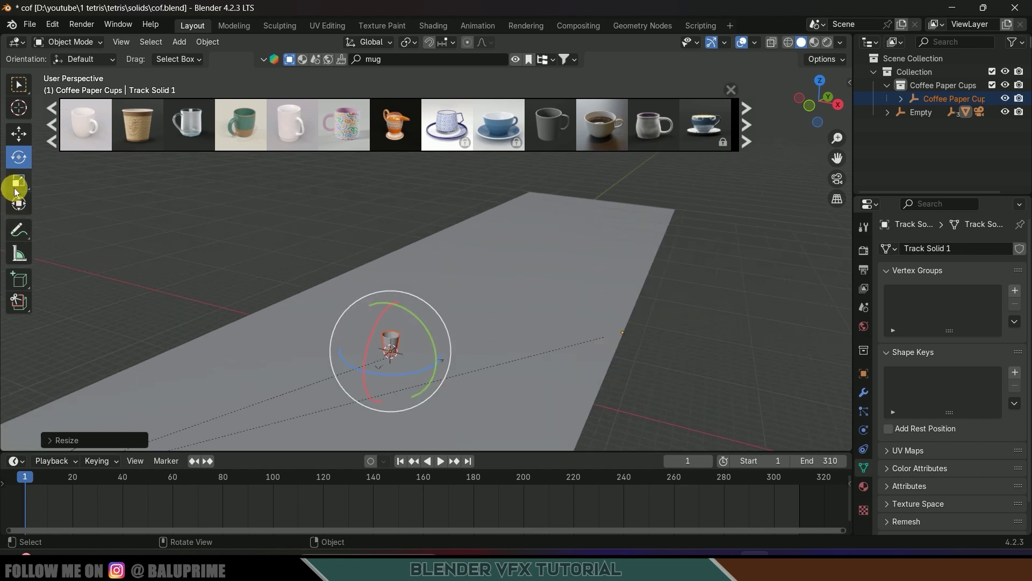
pyautogui.click(18, 133)
pyautogui.moveTo(391, 315); pyautogui.dragTo(394, 199)
pyautogui.scroll(2, 454, 279)
pyautogui.moveTo(439, 274); pyautogui.dragTo(359, 309, button='middle')
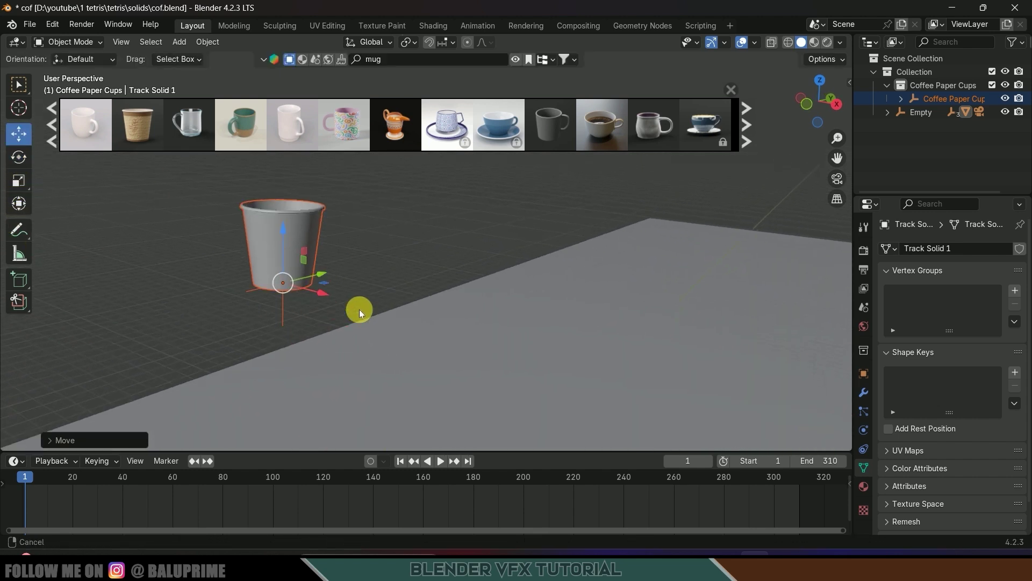
# Step: Clear the cup mesh's parent while keeping its transformation, and delete the leftover Coffee Paper Cups empty
pyautogui.click(280, 323)
pyautogui.moveTo(307, 324); pyautogui.dragTo(366, 301, button='middle')
pyautogui.scroll(3, 363, 307)
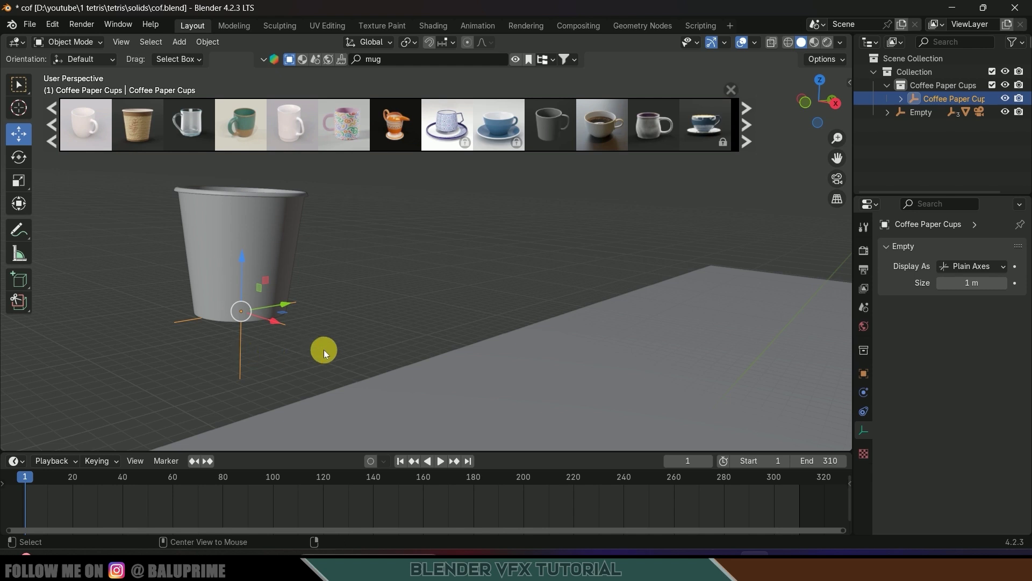
pyautogui.hotkey('alt', 'p')
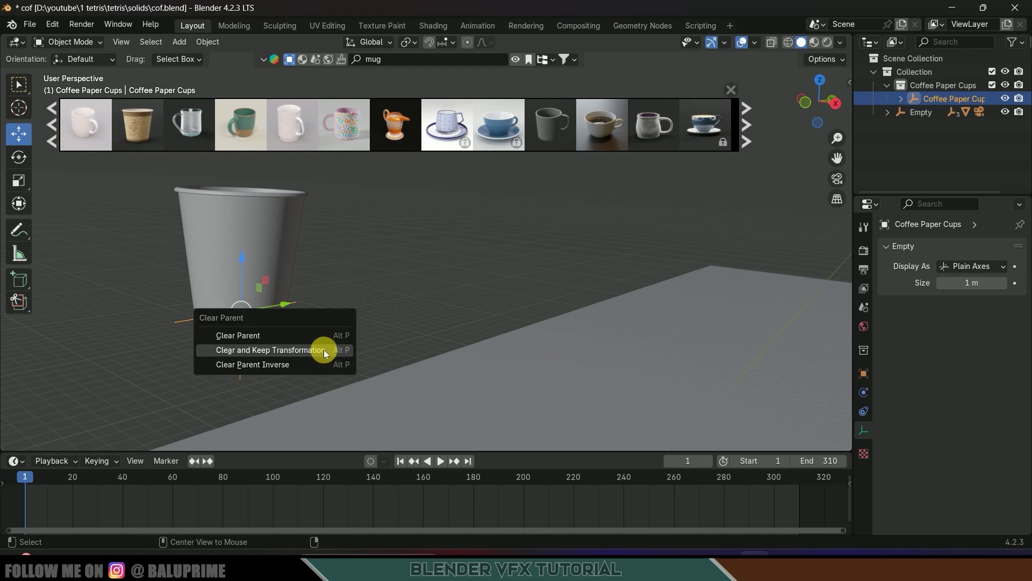
pyautogui.click(275, 350)
pyautogui.click(250, 237)
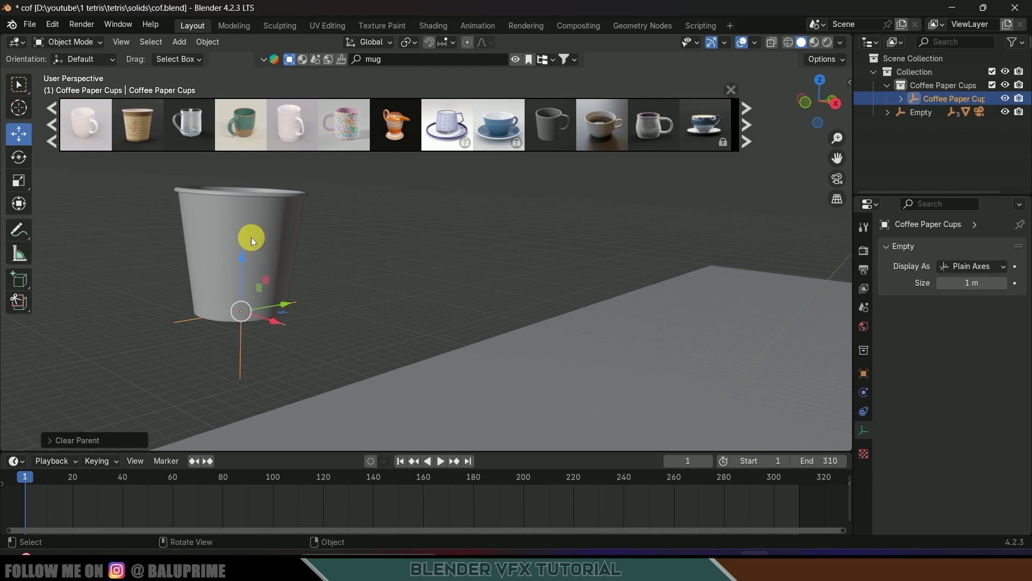
pyautogui.hotkey('alt', 'p')
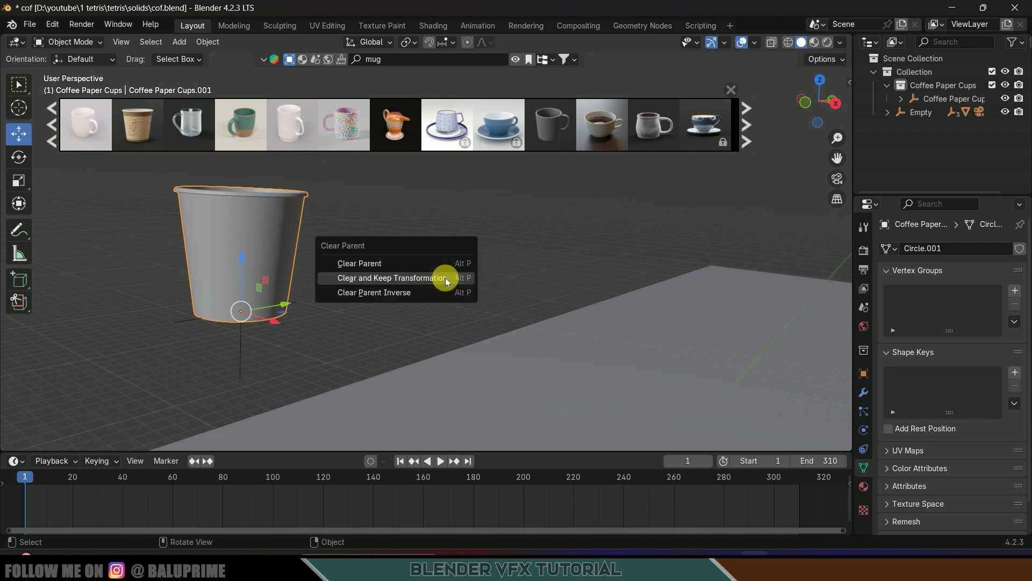
pyautogui.click(390, 278)
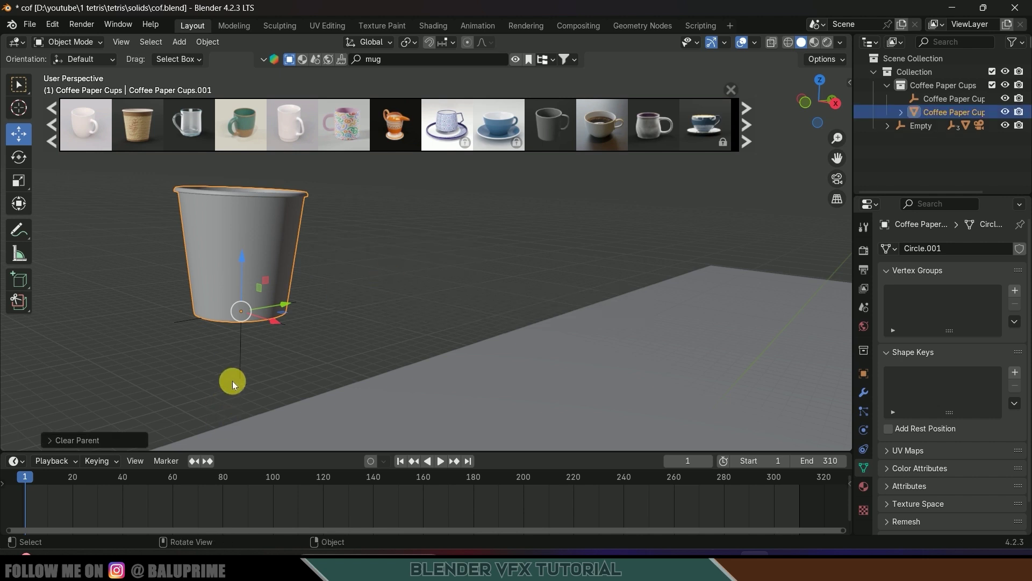
pyautogui.click(239, 360)
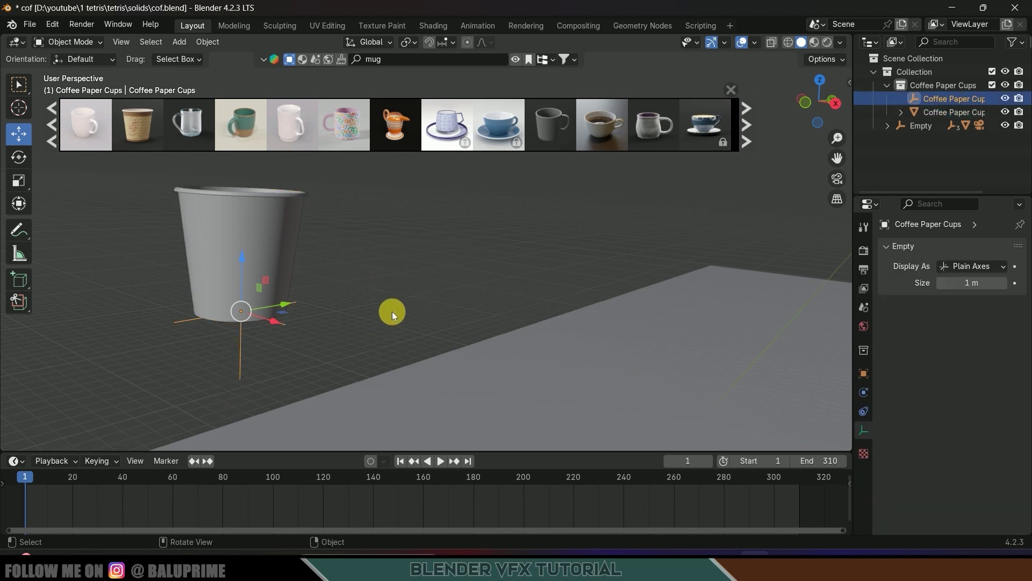
pyautogui.press('Delete')
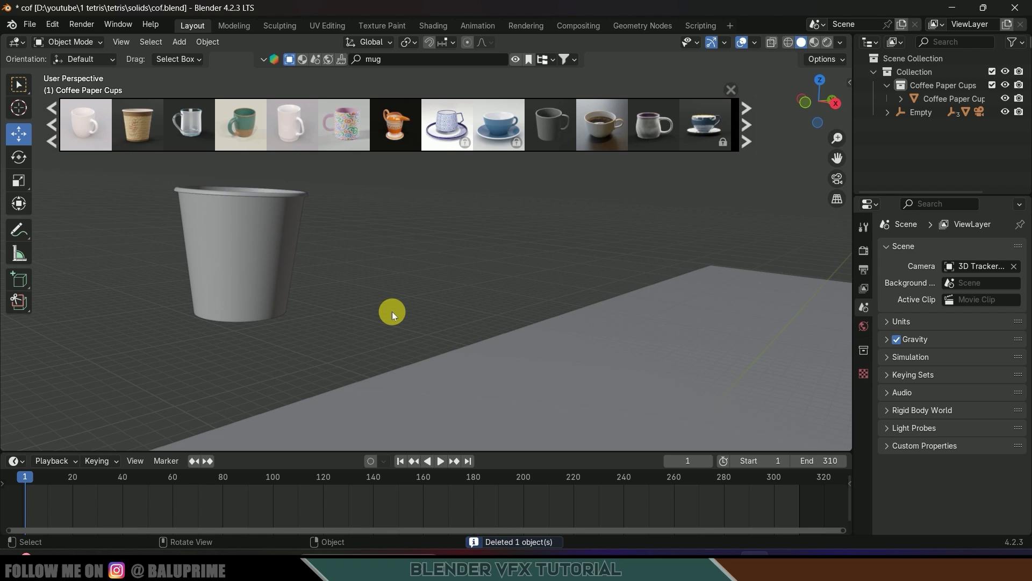
# Step: Hide the asset results and move the cup about 25 m along negative Y toward the camera
pyautogui.press('KP_0')
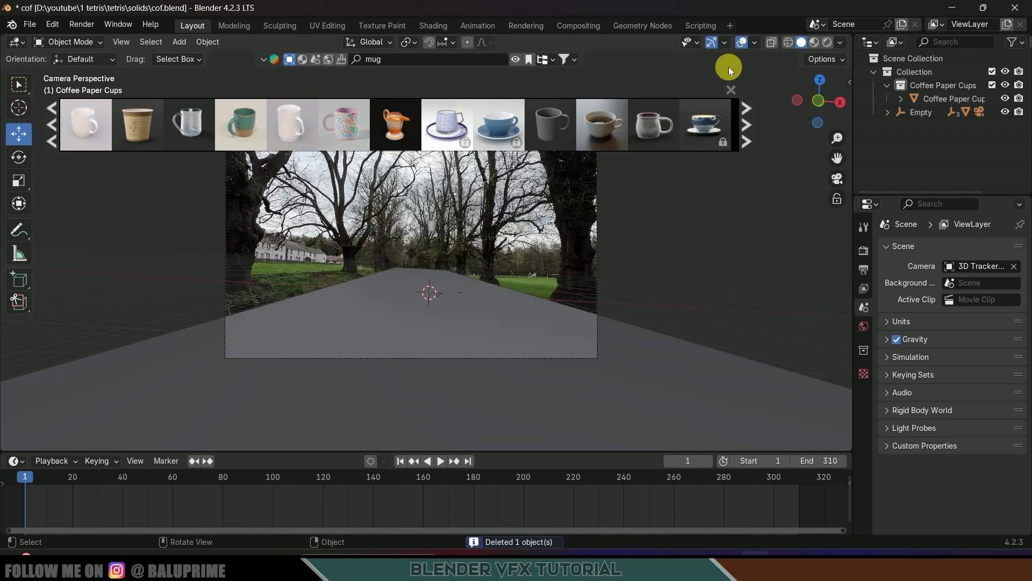
pyautogui.click(730, 89)
pyautogui.click(436, 236)
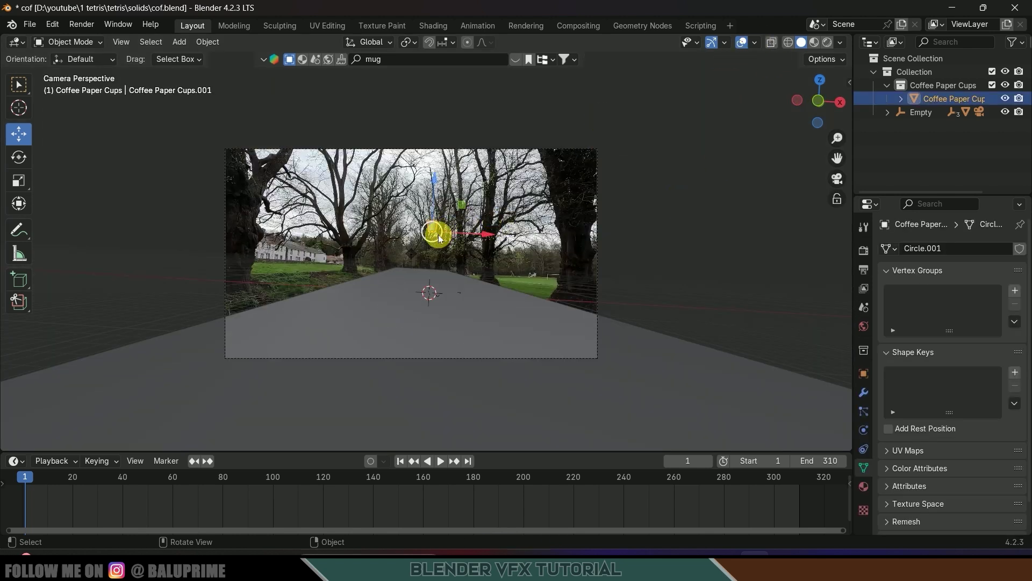
pyautogui.moveTo(441, 239); pyautogui.dragTo(463, 270, button='middle')
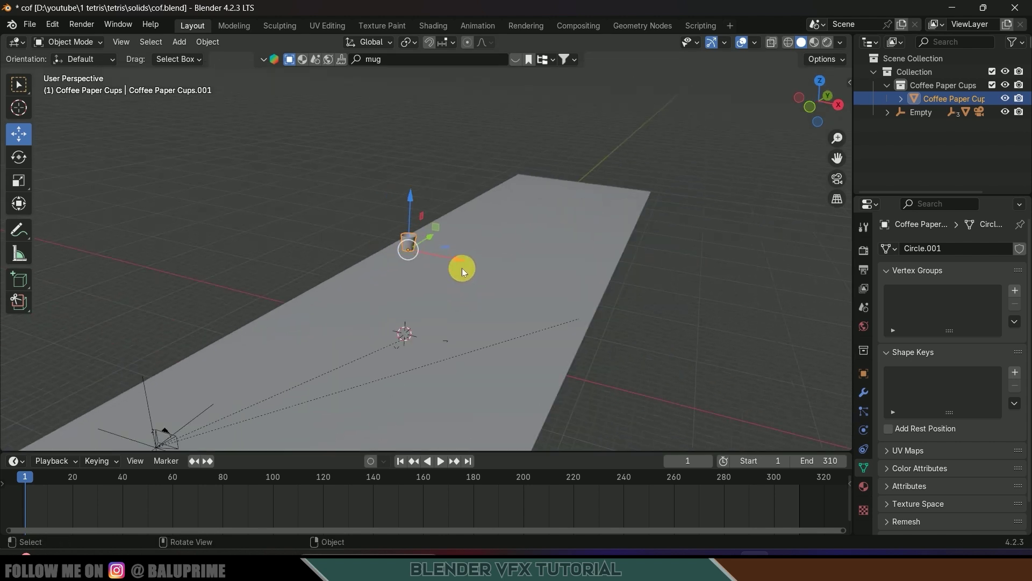
pyautogui.press('g')
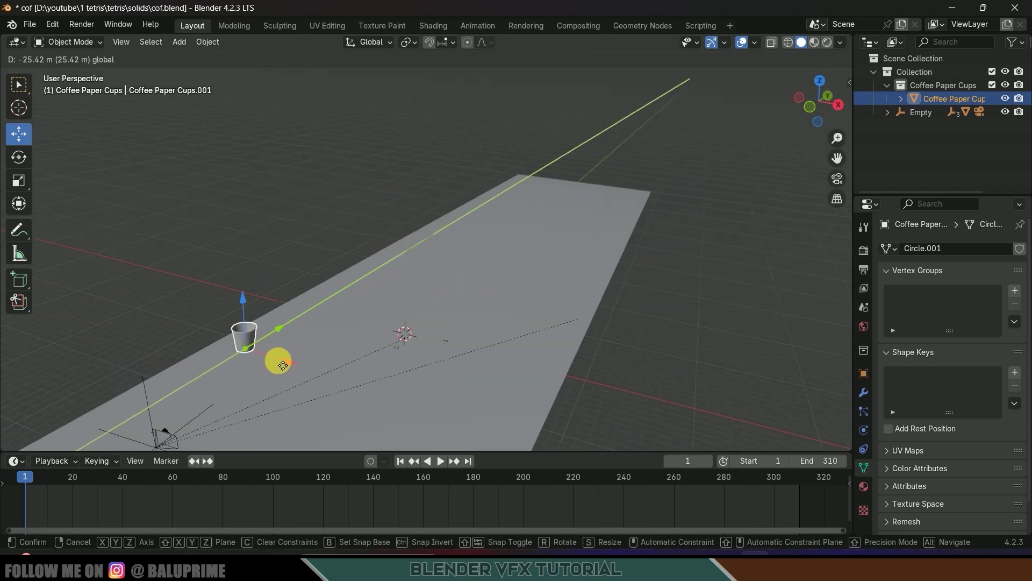
pyautogui.click(279, 360)
# Step: In the top orthographic view, reposition the cup on the ground plane so it sits just ahead of the camera
pyautogui.press('KP_7')
pyautogui.keyDown('shift'); pyautogui.moveTo(503, 317); pyautogui.dragTo(467, 189, button='middle'); pyautogui.keyUp('shift')
pyautogui.scroll(3, 414, 295)
pyautogui.moveTo(396, 327); pyautogui.dragTo(377, 283)
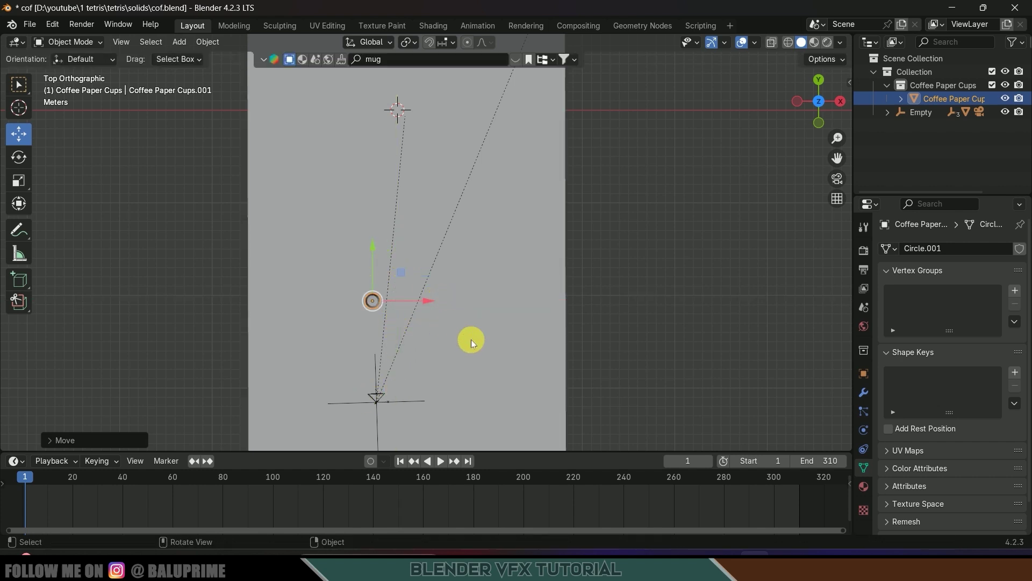
# Step: Rotate the cup freely onto its side, to about 82° on X, -18° on Y and -24° on Z
pyautogui.scroll(2, 483, 301)
pyautogui.click(18, 156)
pyautogui.moveTo(429, 237); pyautogui.dragTo(457, 204)
pyautogui.press('KP_0')
pyautogui.moveTo(457, 205); pyautogui.dragTo(415, 152, button='middle')
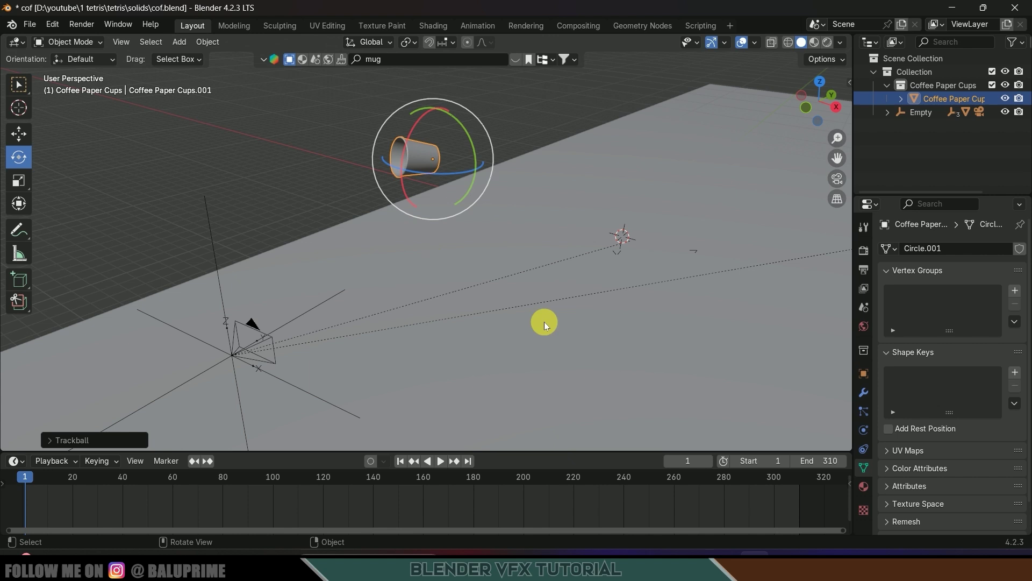
pyautogui.moveTo(497, 160); pyautogui.dragTo(414, 154)
pyautogui.rightClick(414, 154)
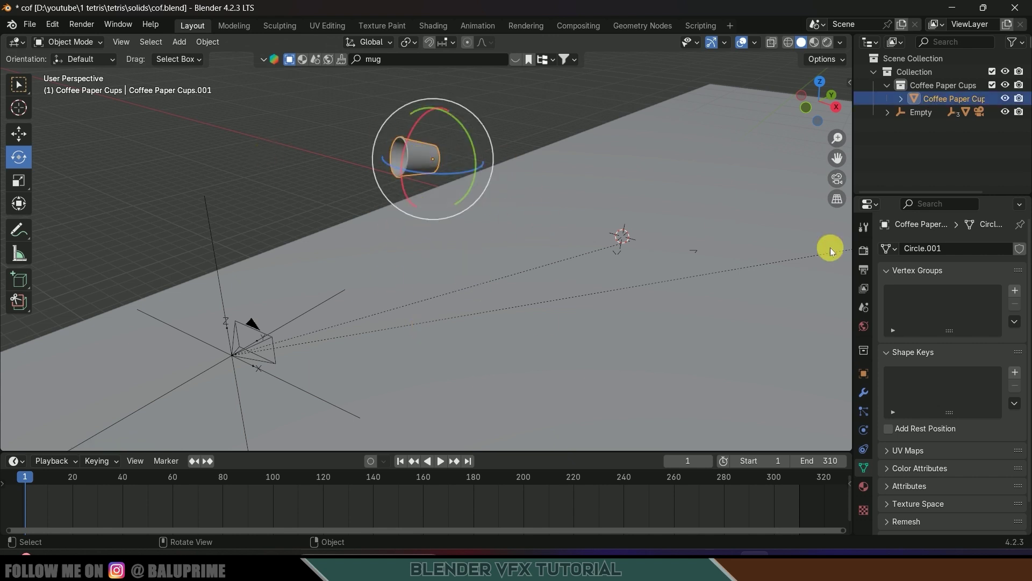
# Step: Add an Active rigid body to the cup and set its collision shape to Mesh
pyautogui.click(866, 432)
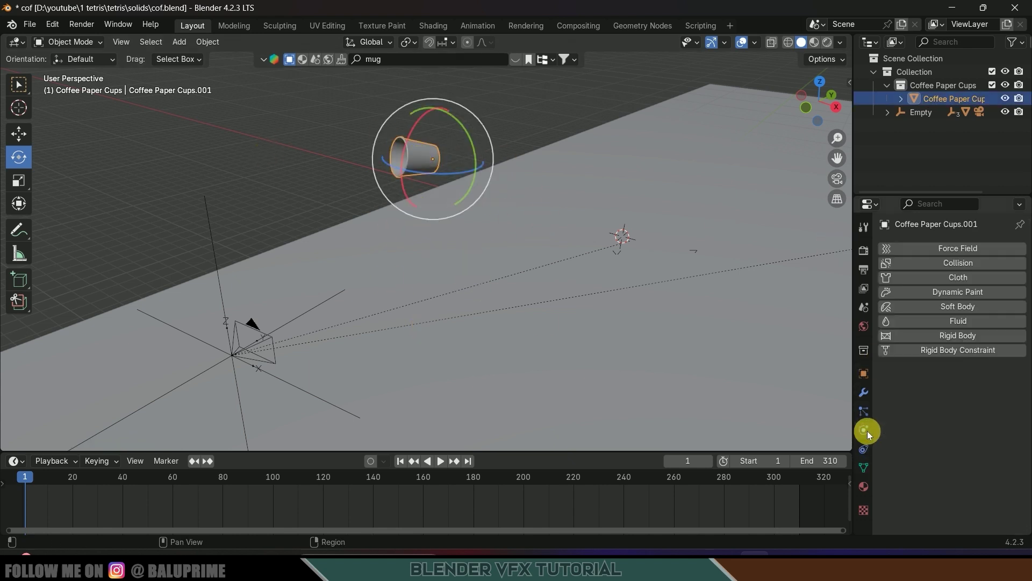
pyautogui.click(929, 335)
pyautogui.scroll(-2, 936, 376)
pyautogui.click(971, 339)
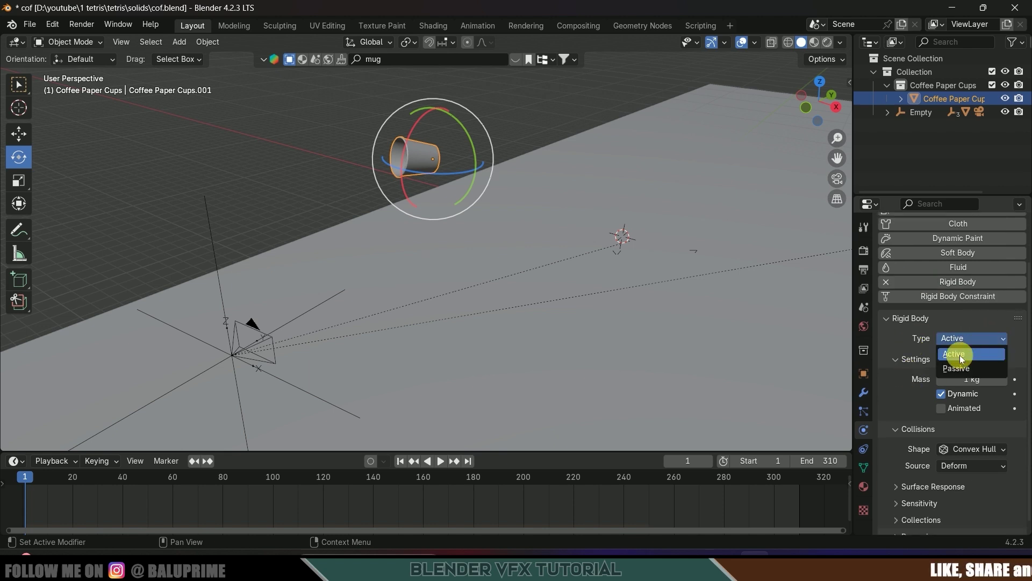
pyautogui.click(959, 355)
pyautogui.scroll(-1, 903, 377)
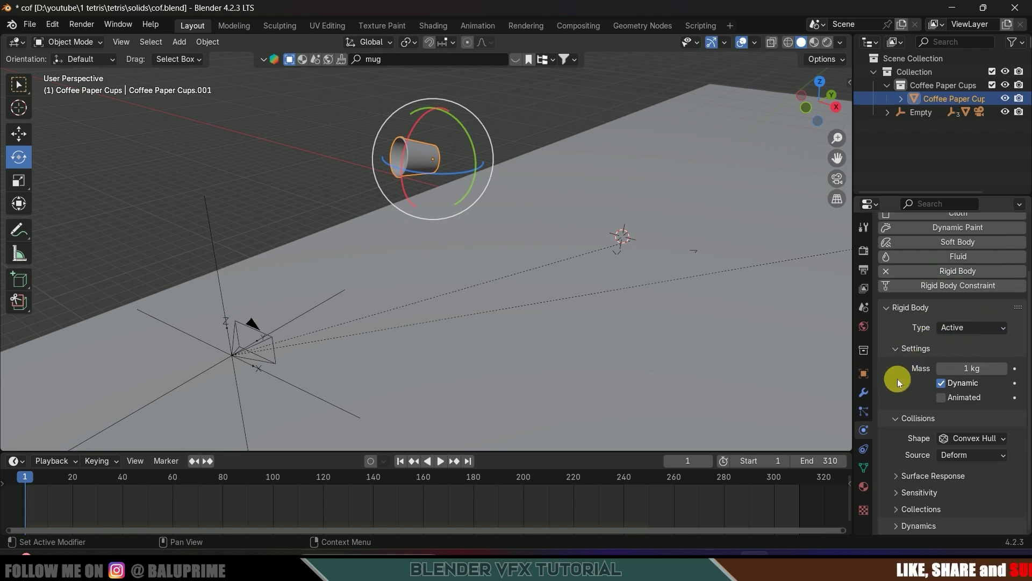
pyautogui.click(961, 446)
pyautogui.click(942, 410)
pyautogui.scroll(-1, 917, 438)
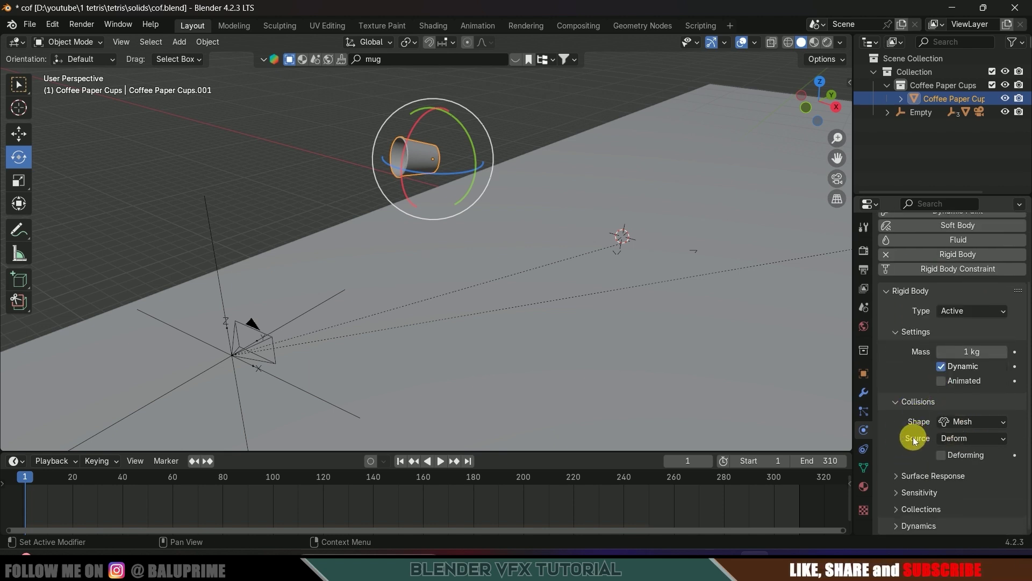
# Step: Set the collision margin of the cup's rigid body to 0.01 m
pyautogui.click(897, 476)
pyautogui.scroll(-2, 903, 468)
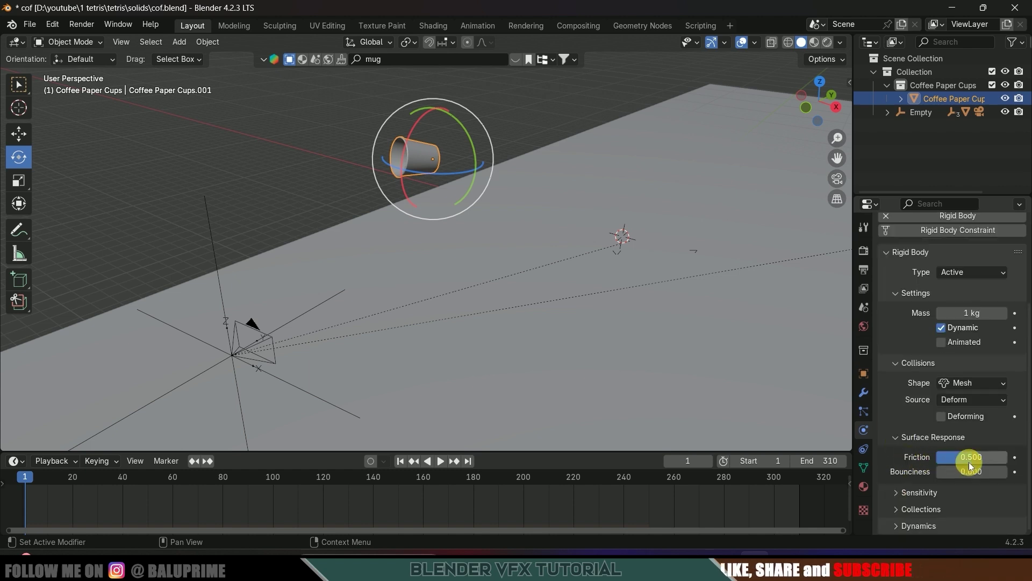
pyautogui.click(896, 492)
pyautogui.scroll(-1, 914, 487)
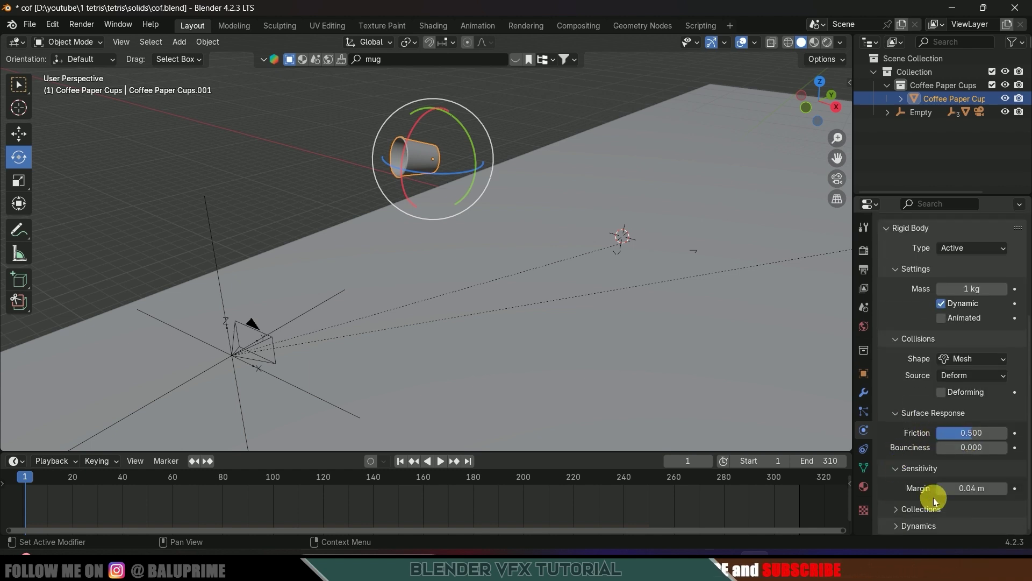
pyautogui.click(980, 492)
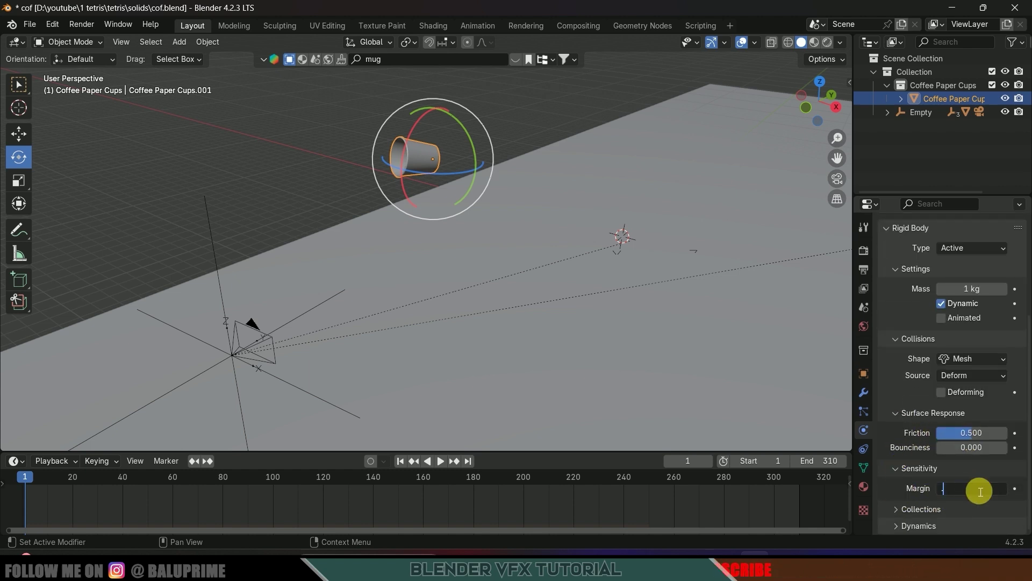
pyautogui.write('.0')
pyautogui.press('Return')
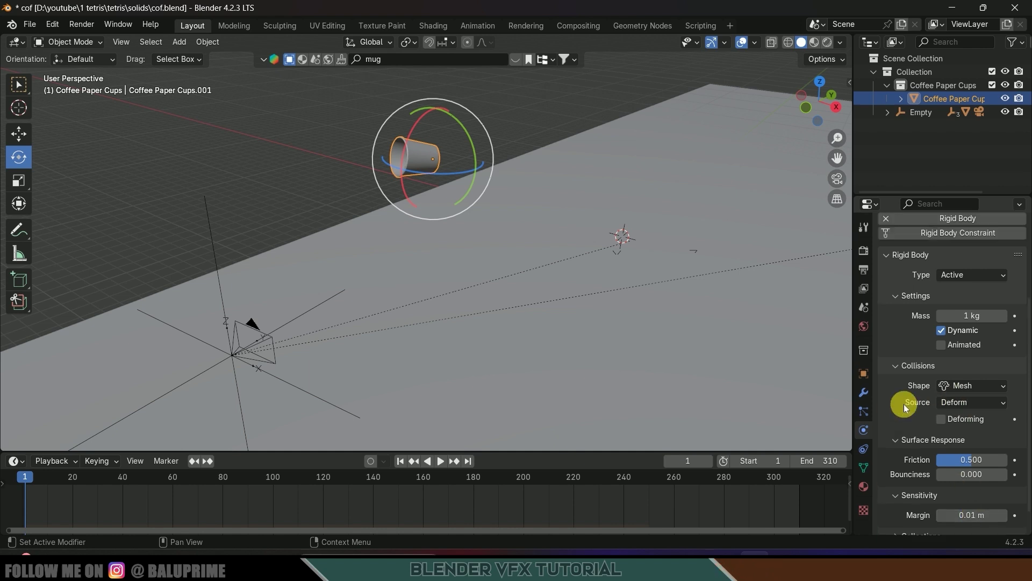
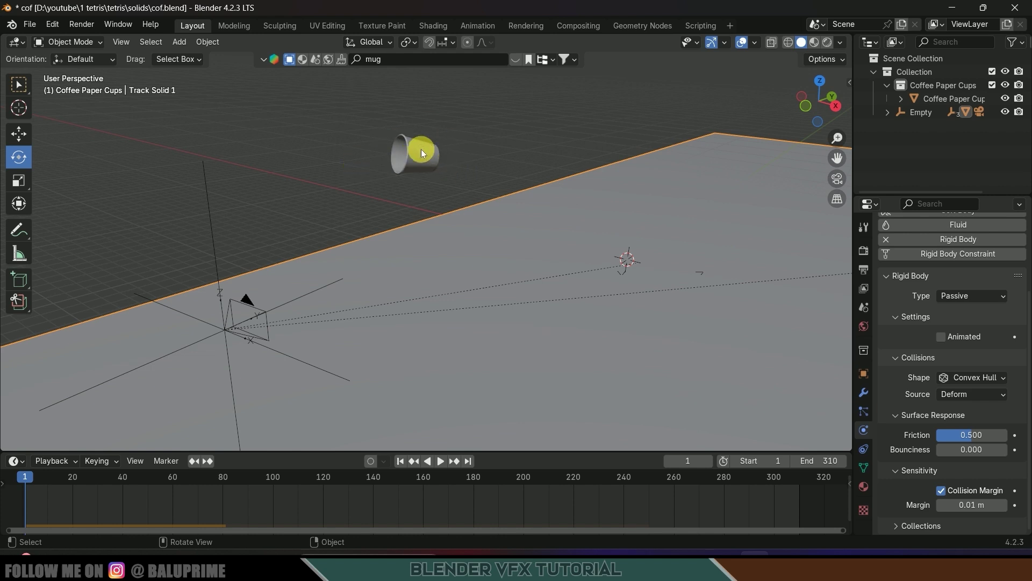
# Step: Apply the cup's scale so its X, Y and Z scale values become 1.000
pyautogui.click(427, 149)
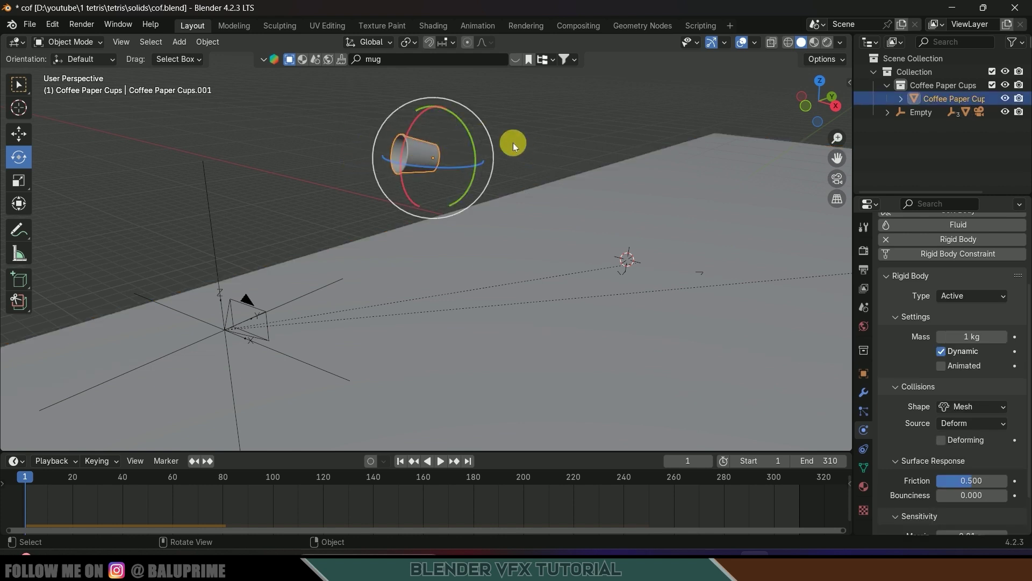
pyautogui.press('n')
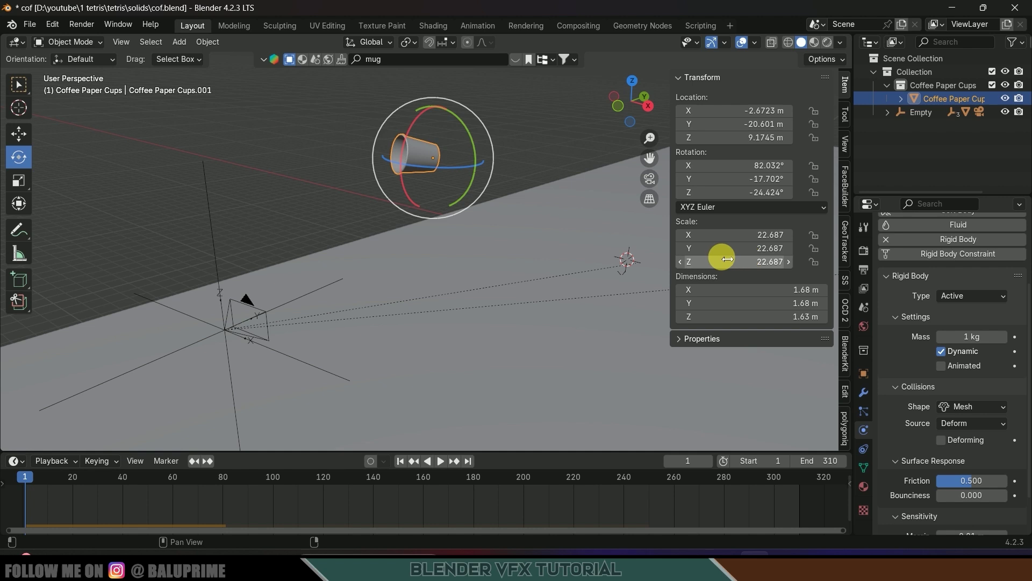
pyautogui.moveTo(462, 182); pyautogui.dragTo(398, 148)
pyautogui.press('Escape')
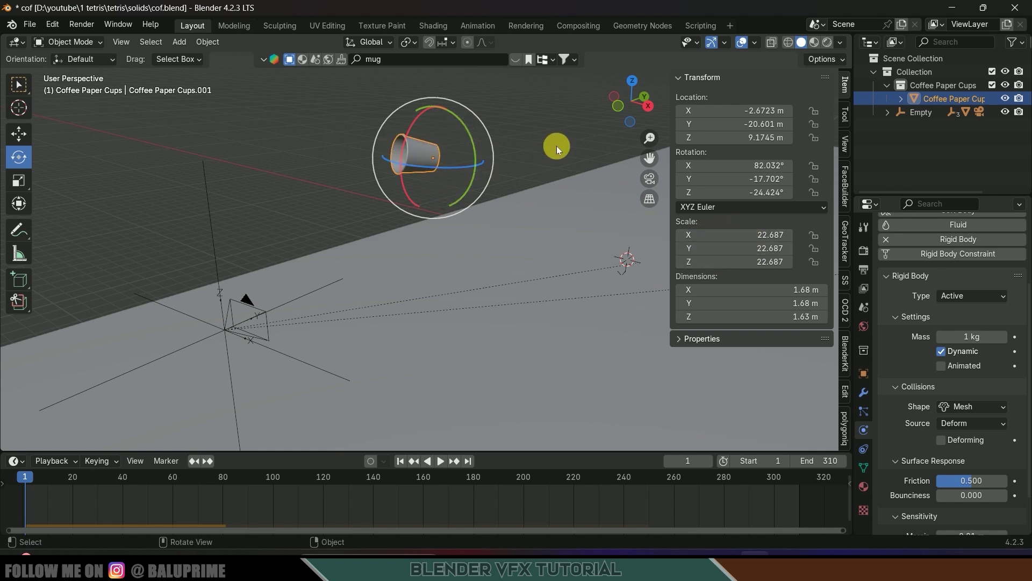
pyautogui.click(436, 147)
pyautogui.click(418, 148)
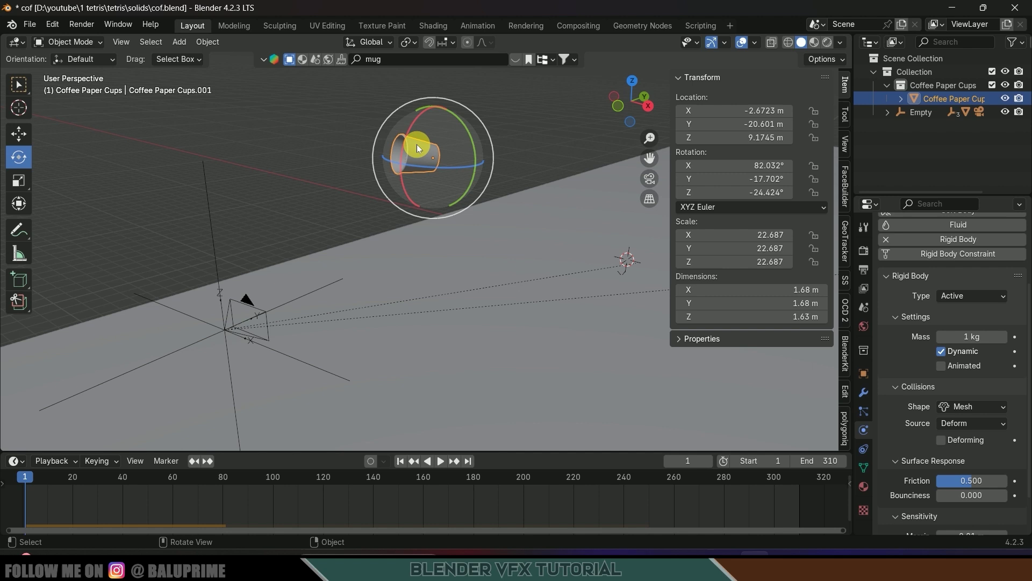
pyautogui.click(206, 42)
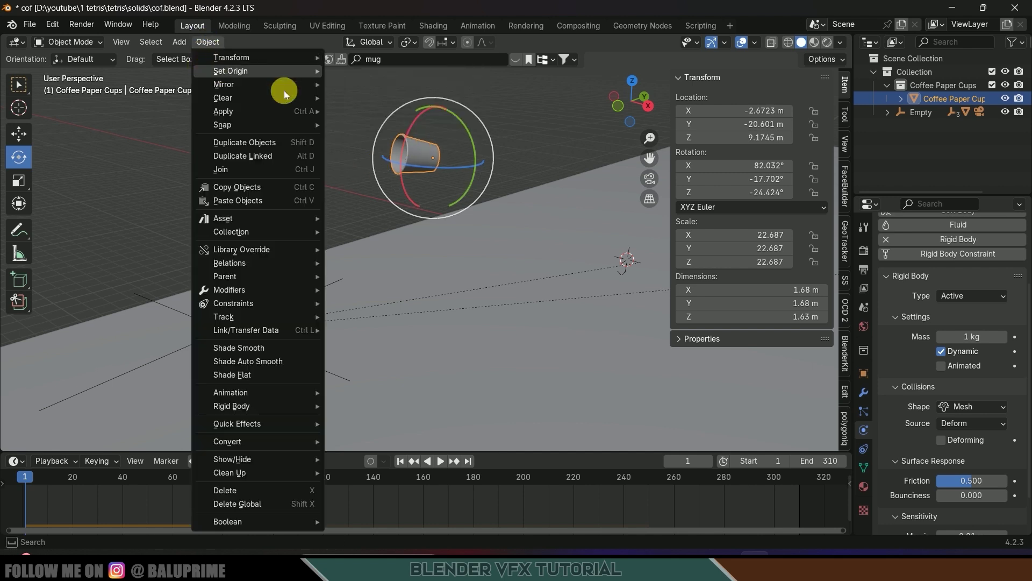
pyautogui.moveTo(261, 111)
pyautogui.click(375, 137)
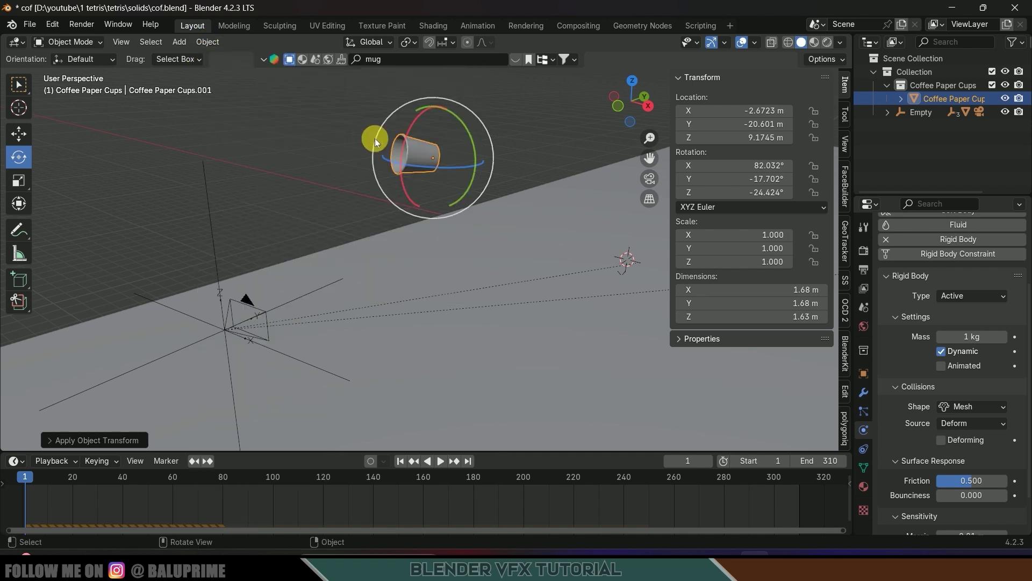
pyautogui.press('n')
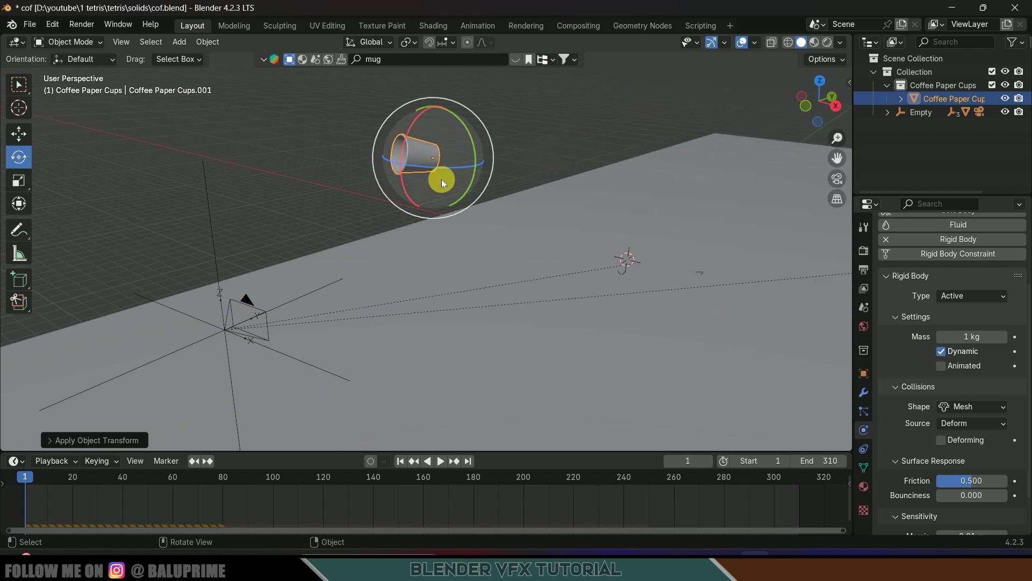
# Step: Play the rigid body simulation to check how the cup falls, and return to frame 1
pyautogui.press('space')
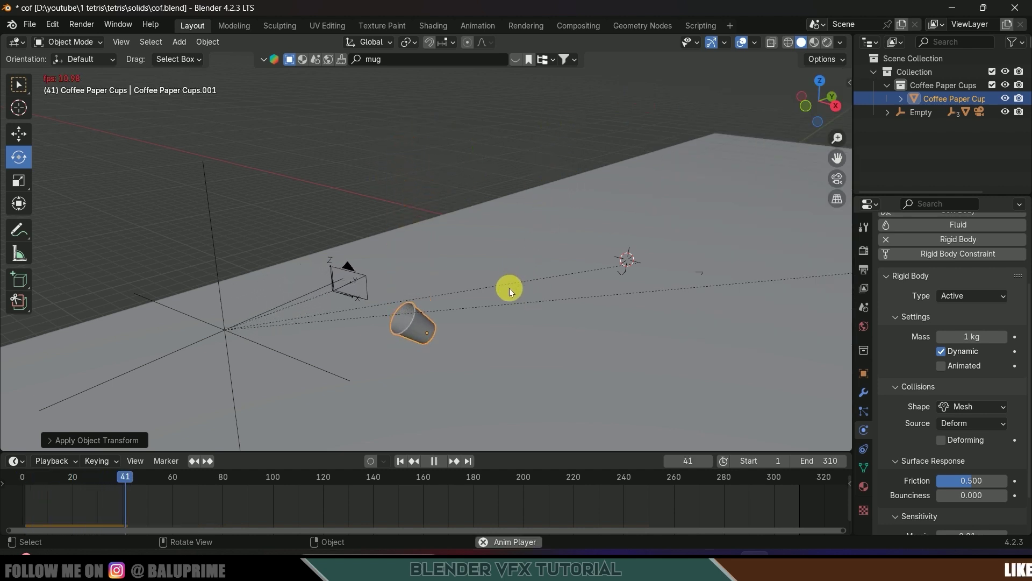
pyautogui.click(433, 461)
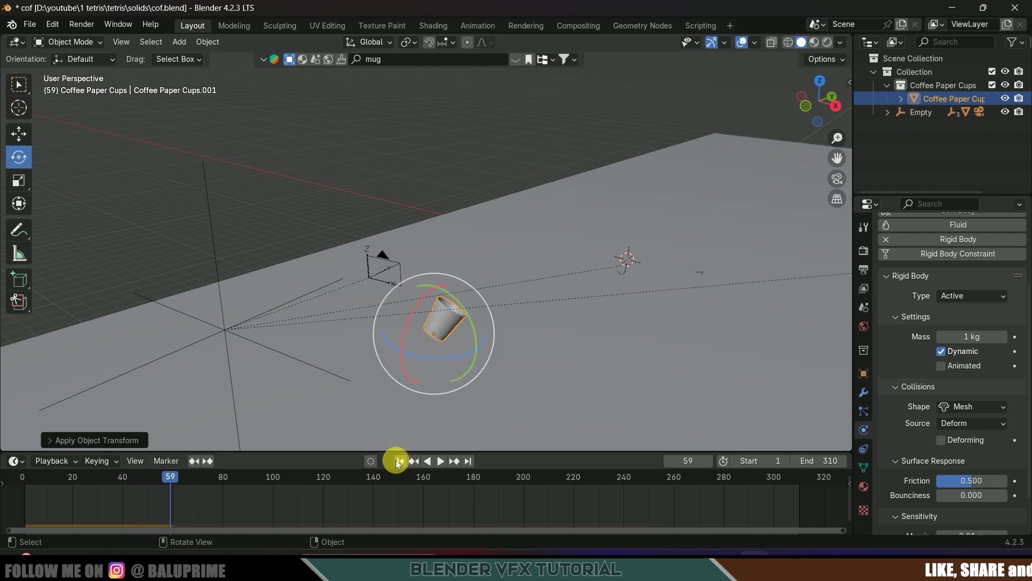
pyautogui.click(399, 461)
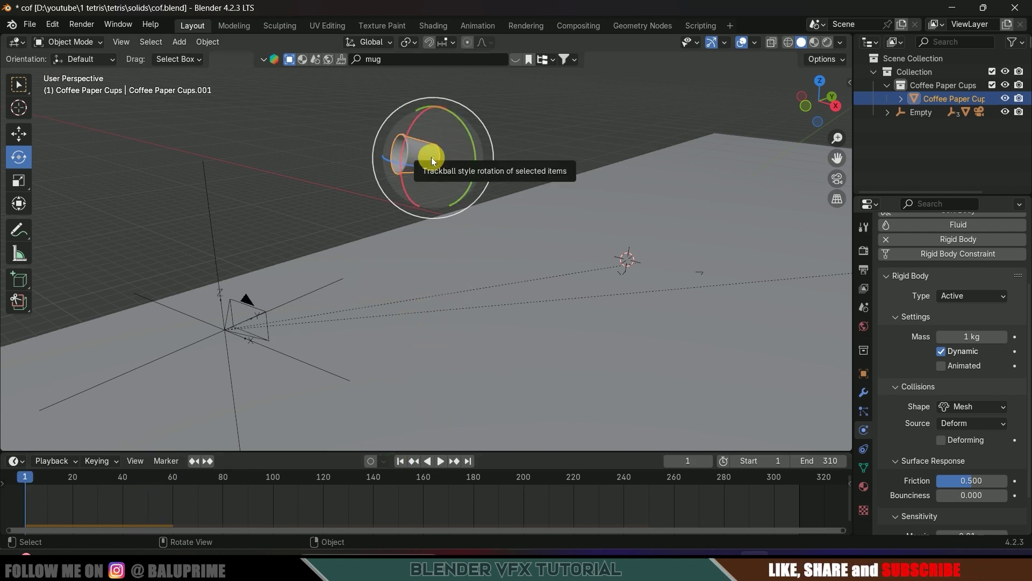
# Step: Set the cup's origin to its geometry
pyautogui.moveTo(412, 158); pyautogui.dragTo(421, 154)
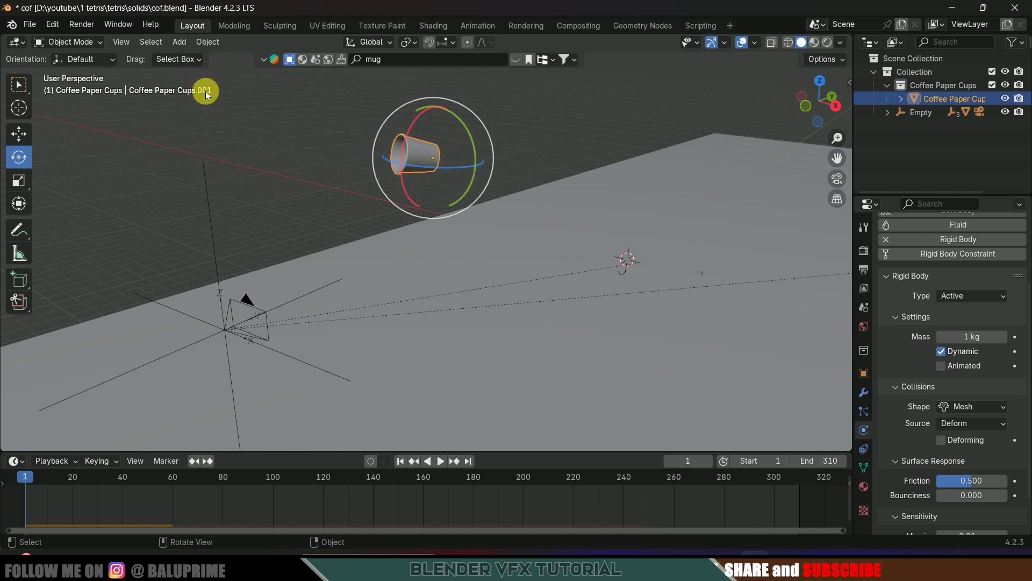
pyautogui.click(208, 42)
pyautogui.moveTo(230, 71)
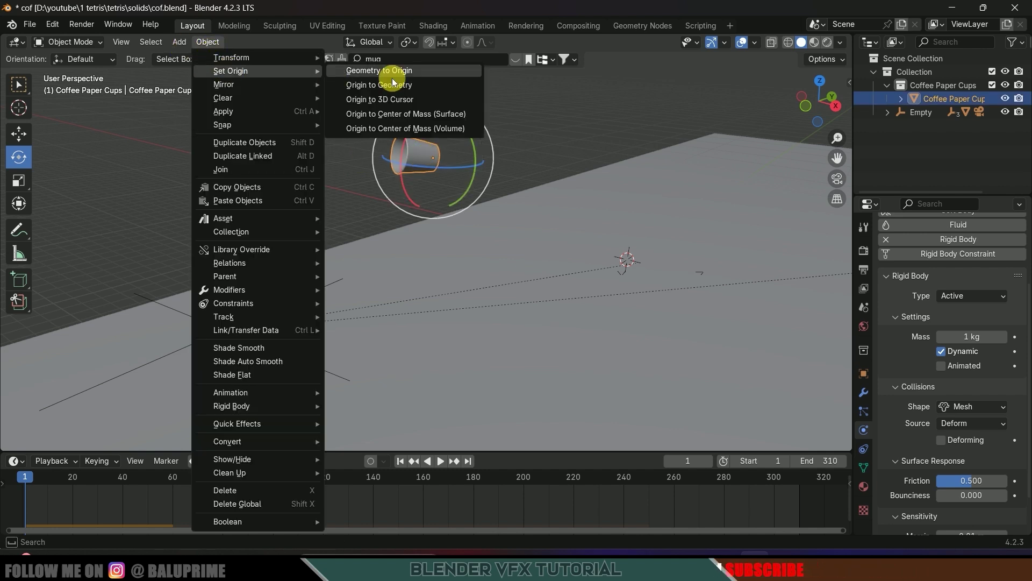
pyautogui.click(398, 86)
# Step: Play the rigid body simulation to check the cup's fall with its new origin, and return to frame 1
pyautogui.press('space')
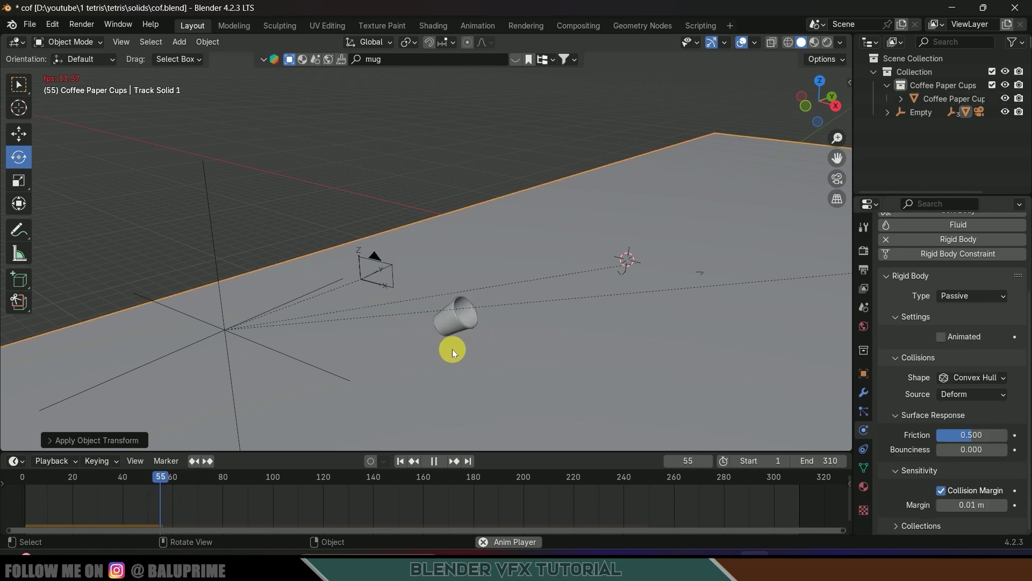
pyautogui.press('space')
pyautogui.click(400, 461)
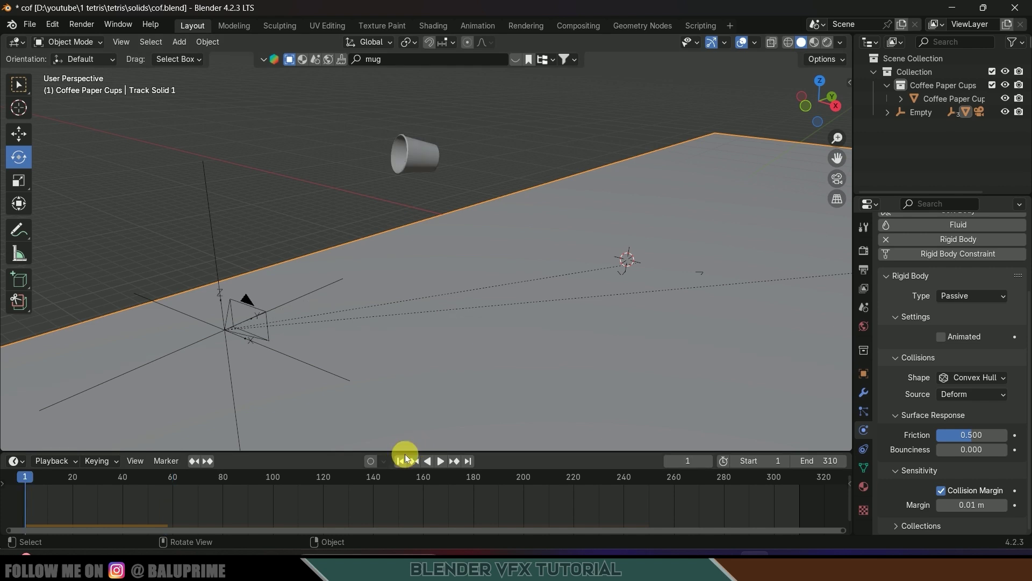
# Step: Set the collision shape of the cup's rigid body to Convex Hull
pyautogui.click(420, 155)
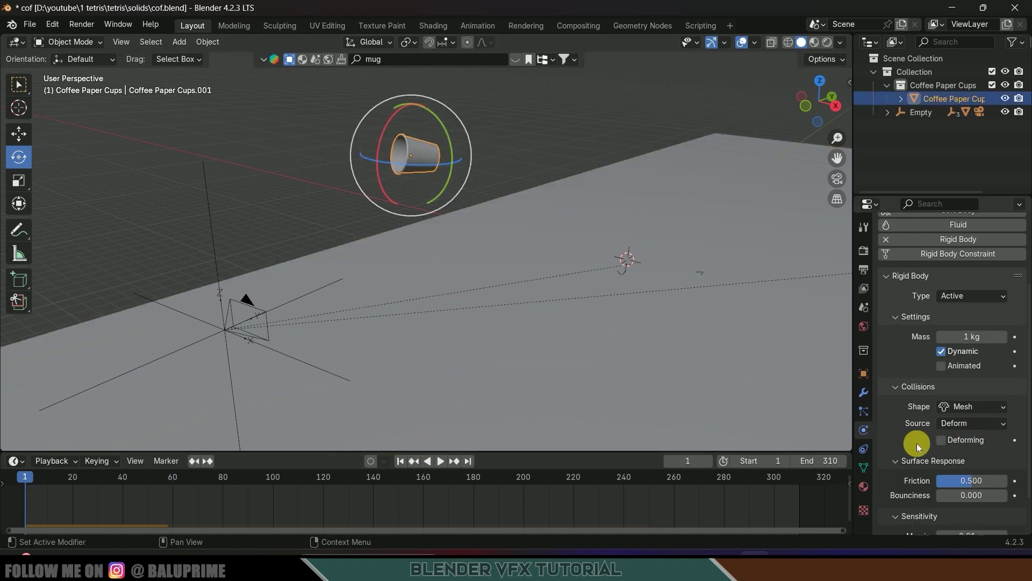
pyautogui.scroll(-3, 936, 409)
pyautogui.click(954, 364)
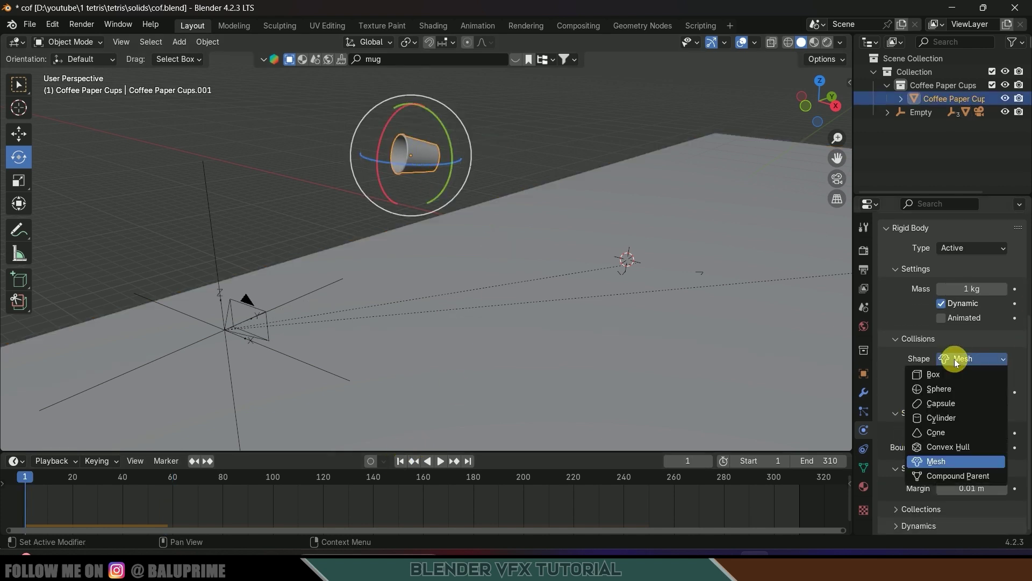
pyautogui.click(960, 444)
# Step: Replay the rigid body simulation to check how the cup falls with the Convex Hull shape, and return to frame 1
pyautogui.press('space')
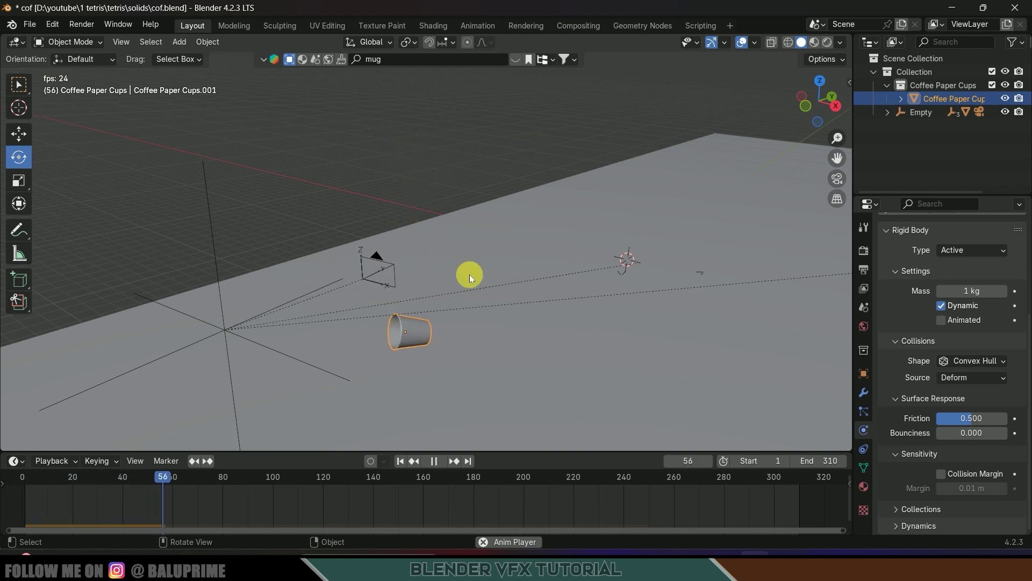
pyautogui.press('space')
pyautogui.click(400, 461)
pyautogui.press('space')
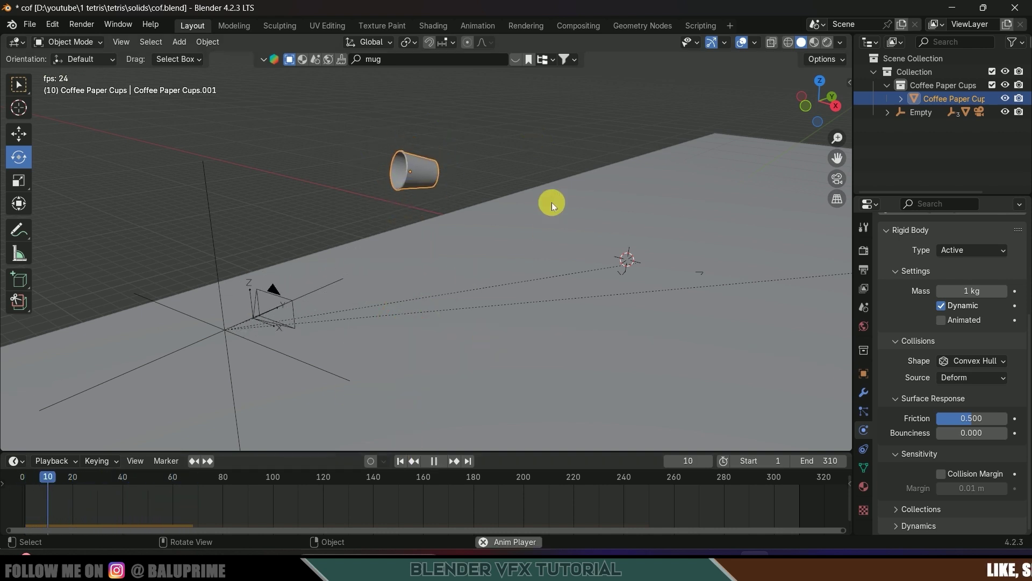
pyautogui.press('space')
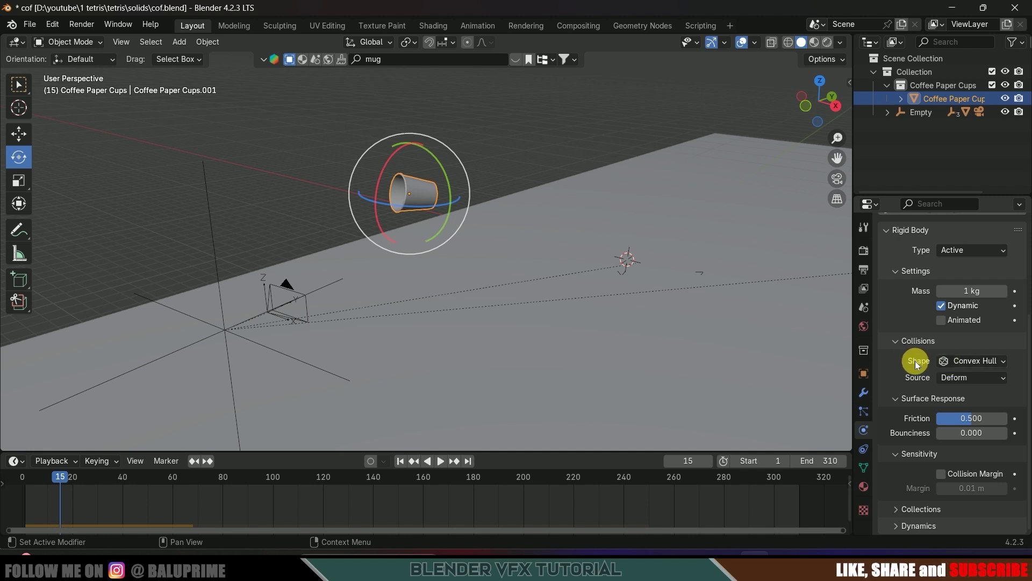
pyautogui.click(975, 361)
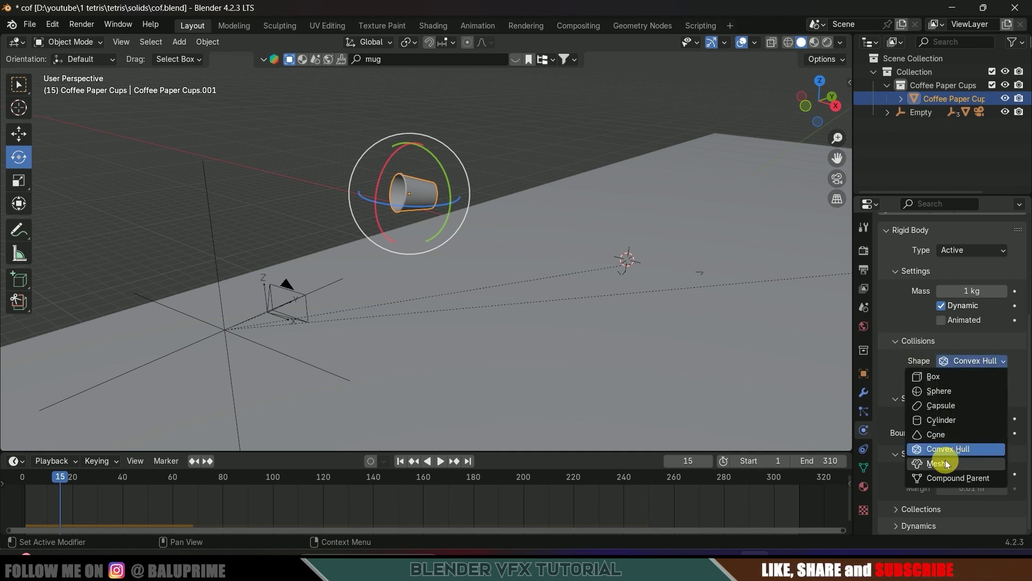
pyautogui.press('space')
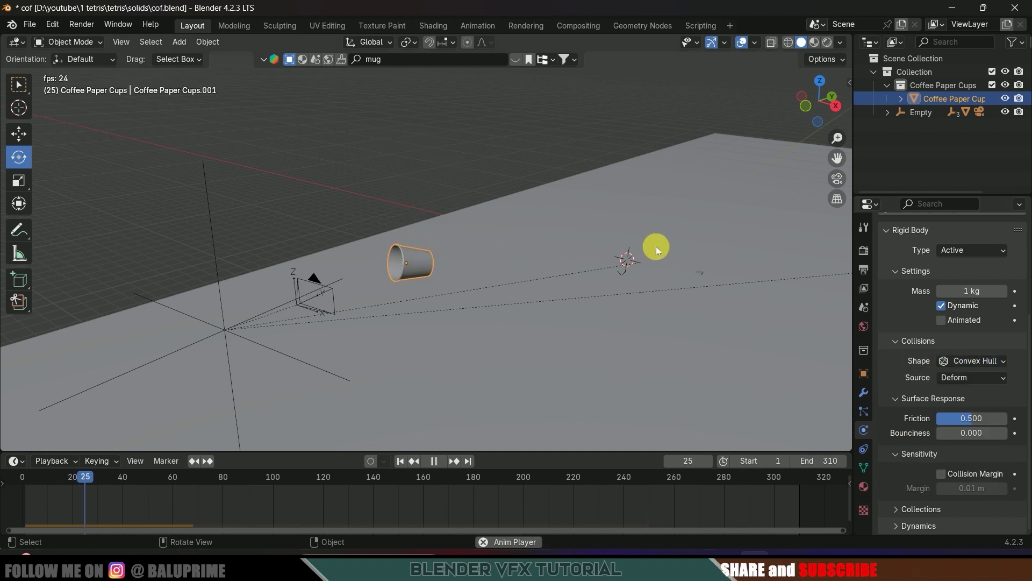
pyautogui.press('space')
pyautogui.click(400, 461)
pyautogui.moveTo(451, 312); pyautogui.dragTo(448, 290, button='middle')
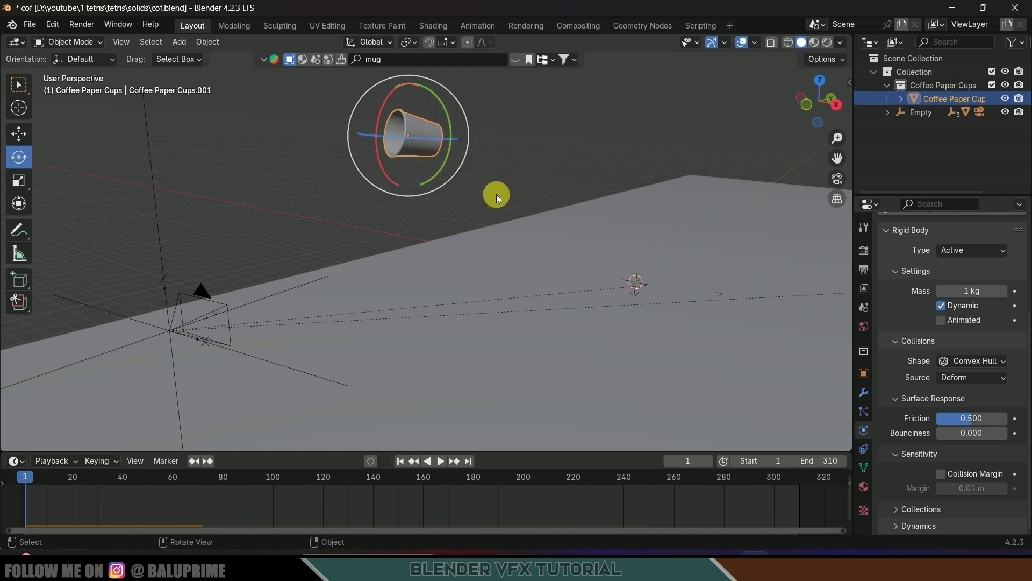
# Step: Turn off Dynamic for the cup's rigid body and play the animation to check that it stays in the air
pyautogui.click(435, 182)
pyautogui.click(417, 133)
pyautogui.scroll(2, 967, 359)
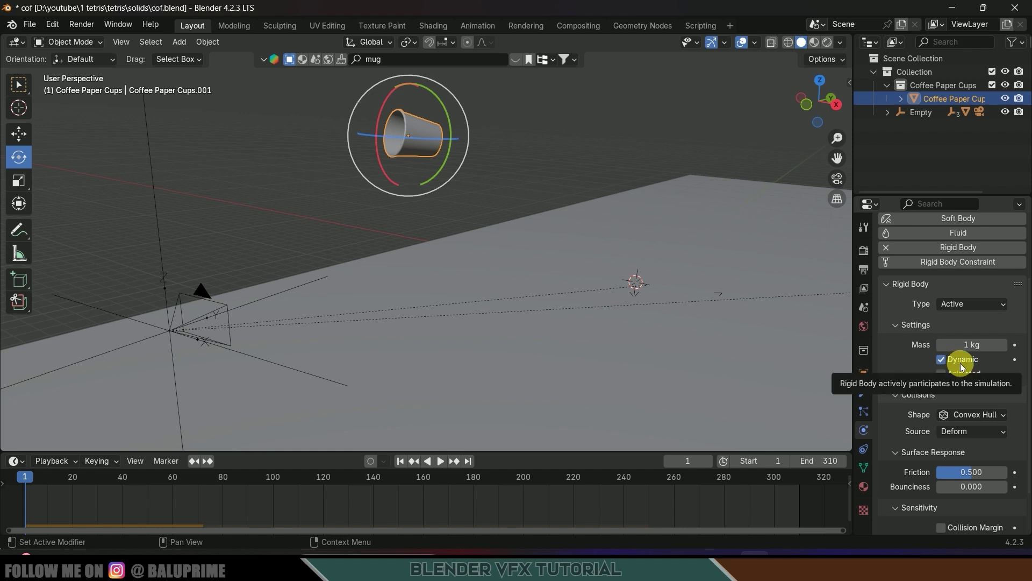
pyautogui.click(940, 359)
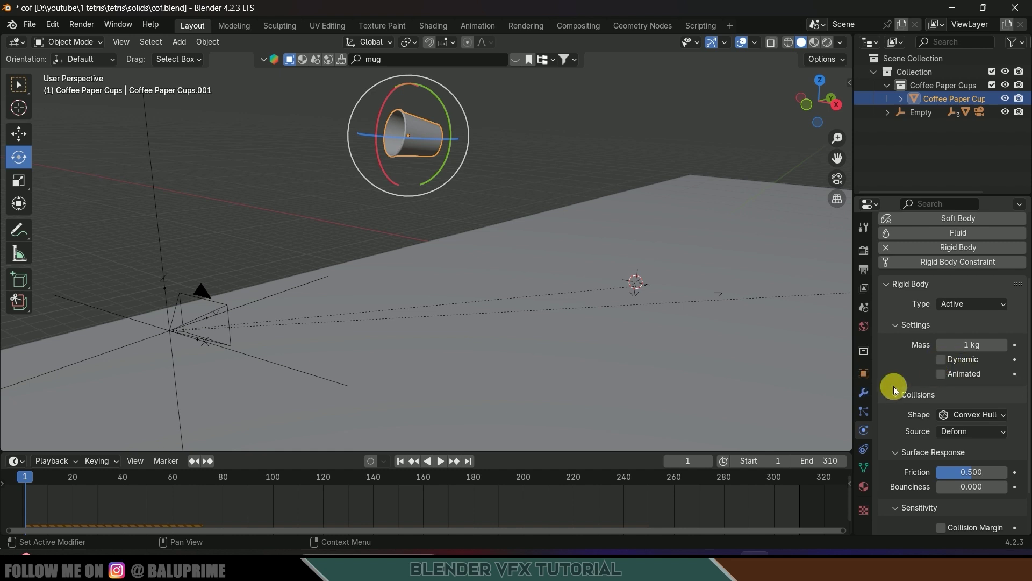
pyautogui.press('space')
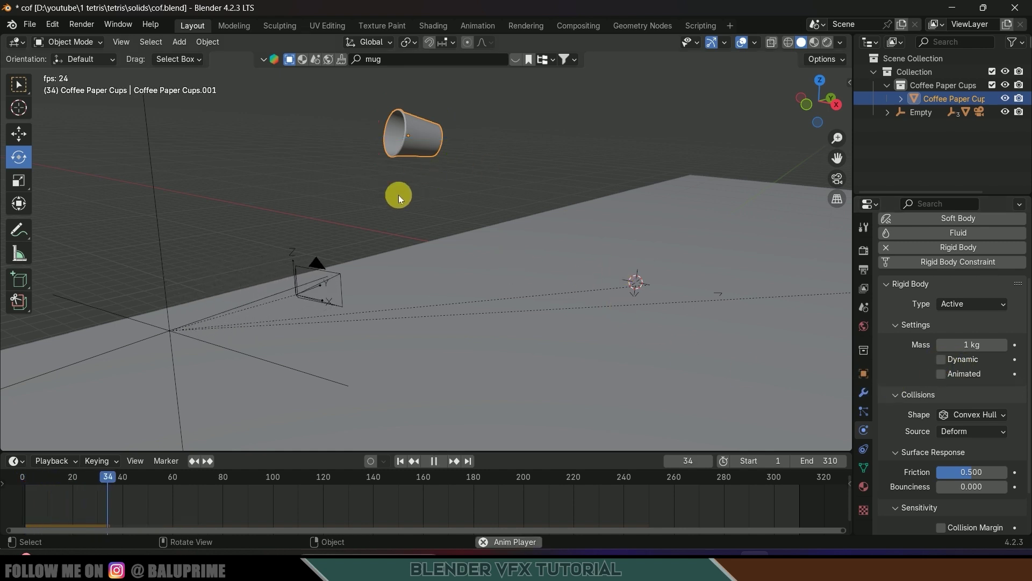
pyautogui.press('space')
# Step: Keyframe the cup's Dynamic setting as off at frame 40 and on at frame 41
pyautogui.moveTo(168, 473); pyautogui.dragTo(121, 493)
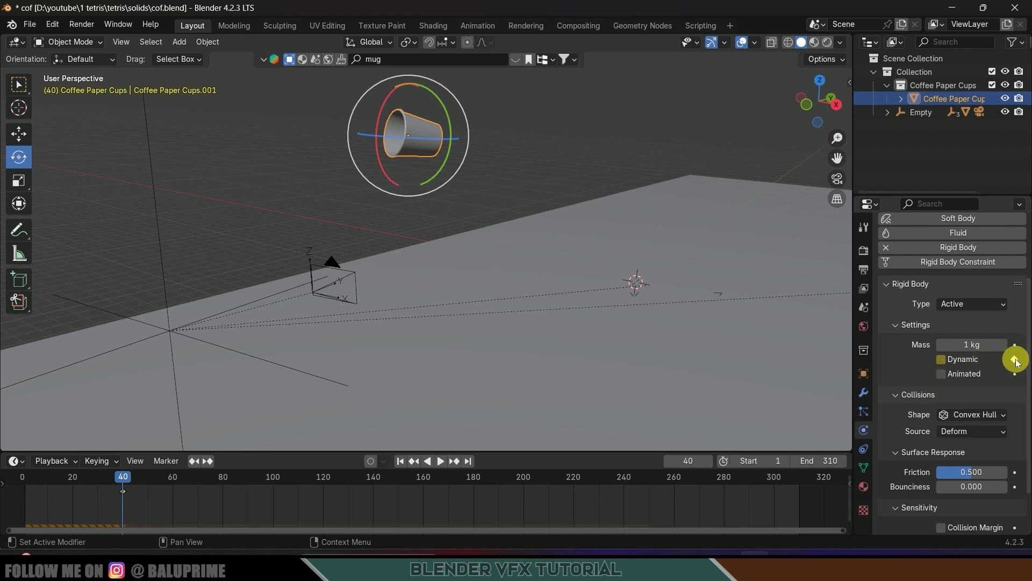
pyautogui.press('Right')
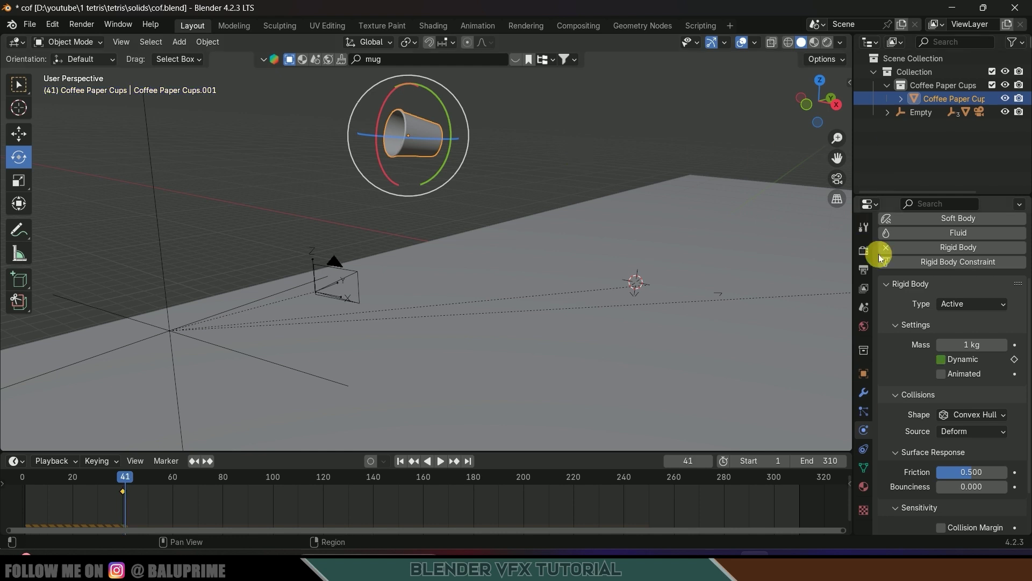
pyautogui.click(960, 360)
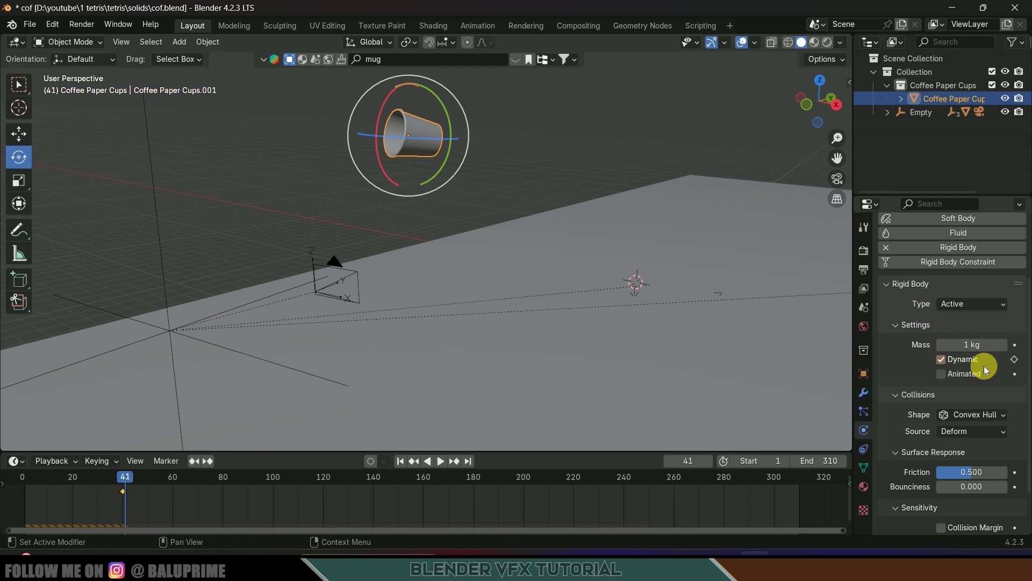
# Step: Play the simulation from frame 1 to check the cup's delayed drop, and return to frame 1
pyautogui.click(402, 462)
pyautogui.press('space')
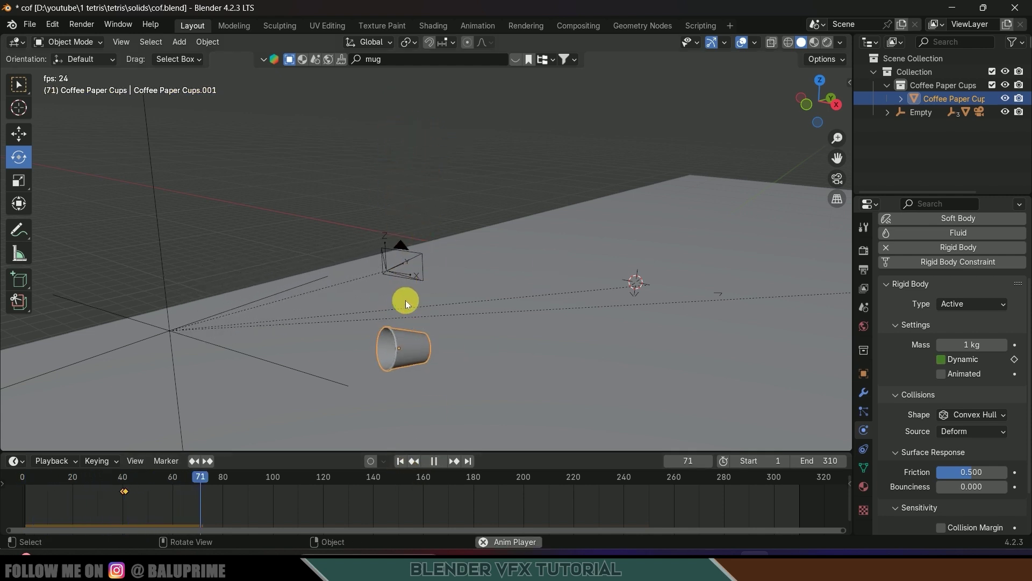
pyautogui.click(434, 461)
pyautogui.click(400, 462)
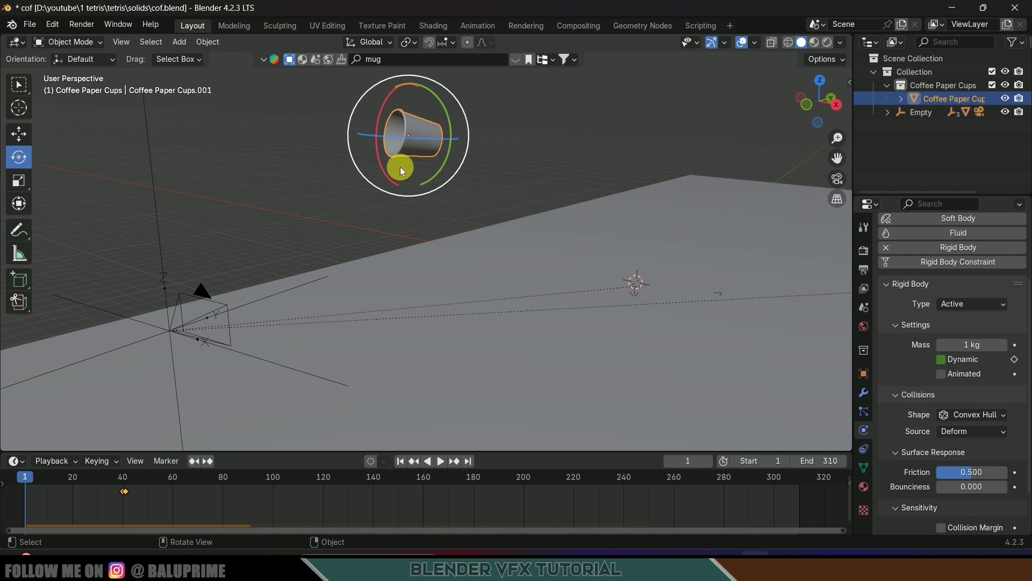
pyautogui.moveTo(440, 131); pyautogui.dragTo(528, 183)
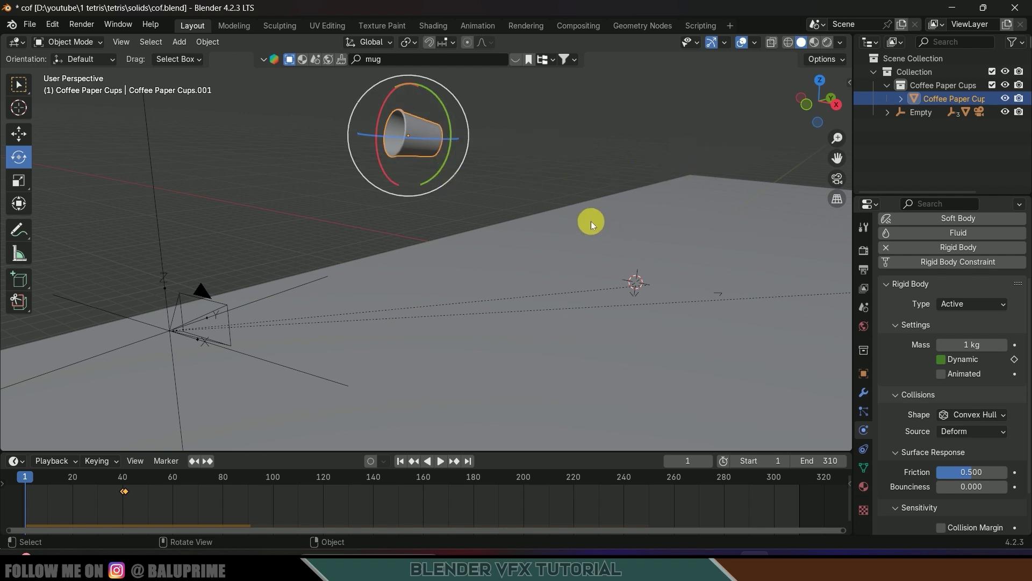
# Step: In top view, duplicate the cup, place the copy farther from the camera, and rotate it freely to a different angle
pyautogui.press('KP_7')
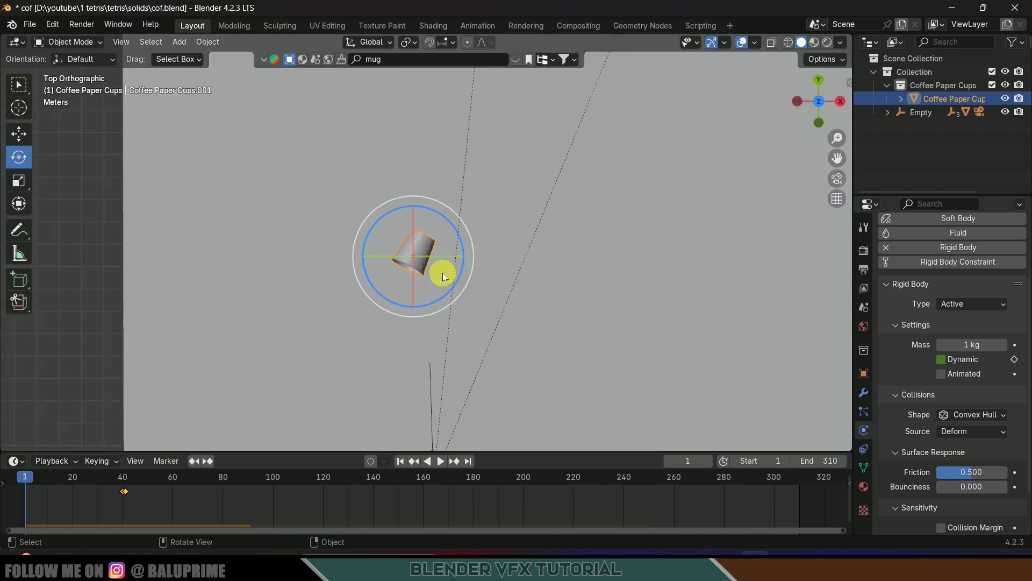
pyautogui.scroll(-2, 457, 263)
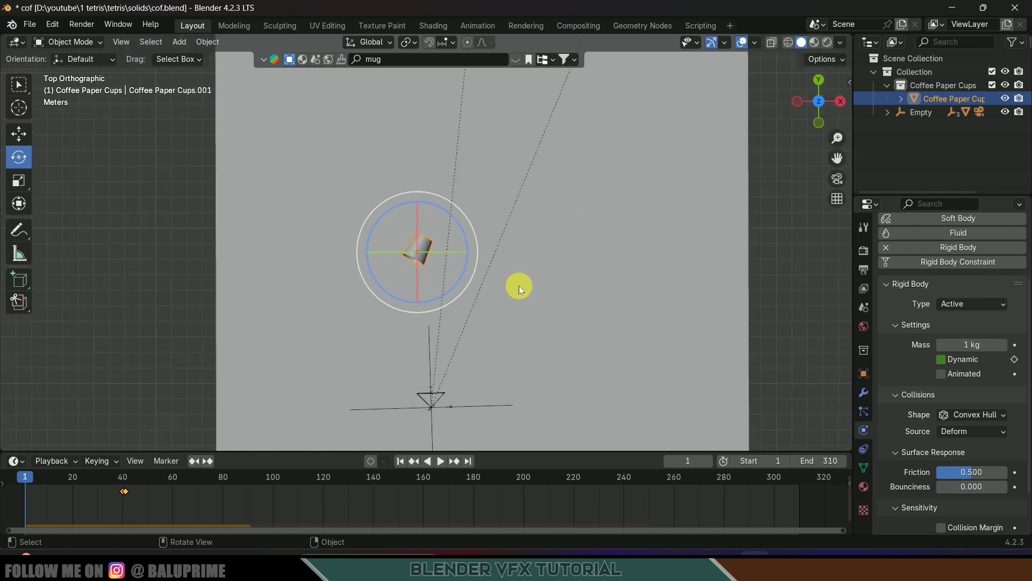
pyautogui.hotkey('shift', 'd')
pyautogui.click(584, 221)
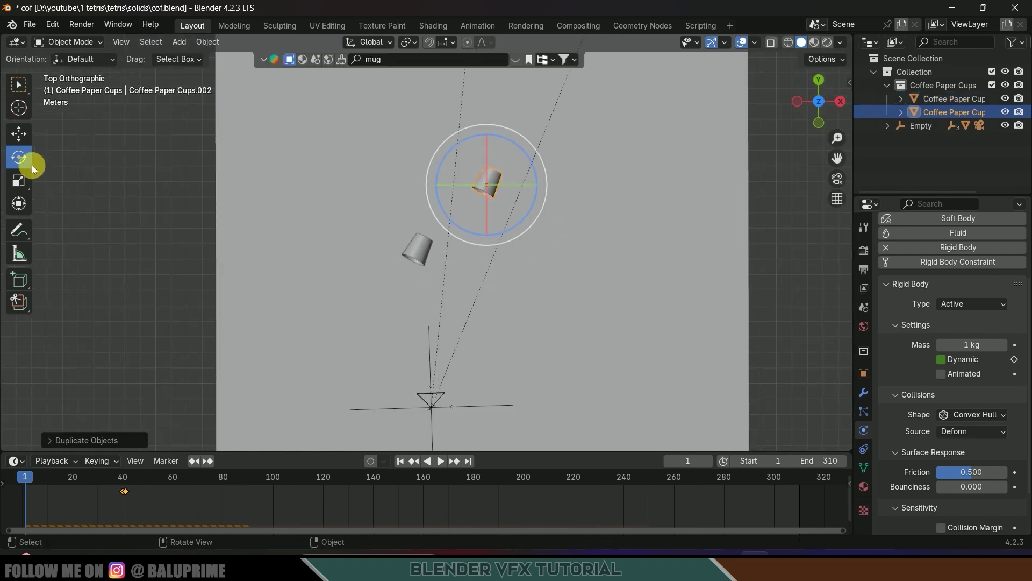
pyautogui.moveTo(480, 171); pyautogui.dragTo(536, 215)
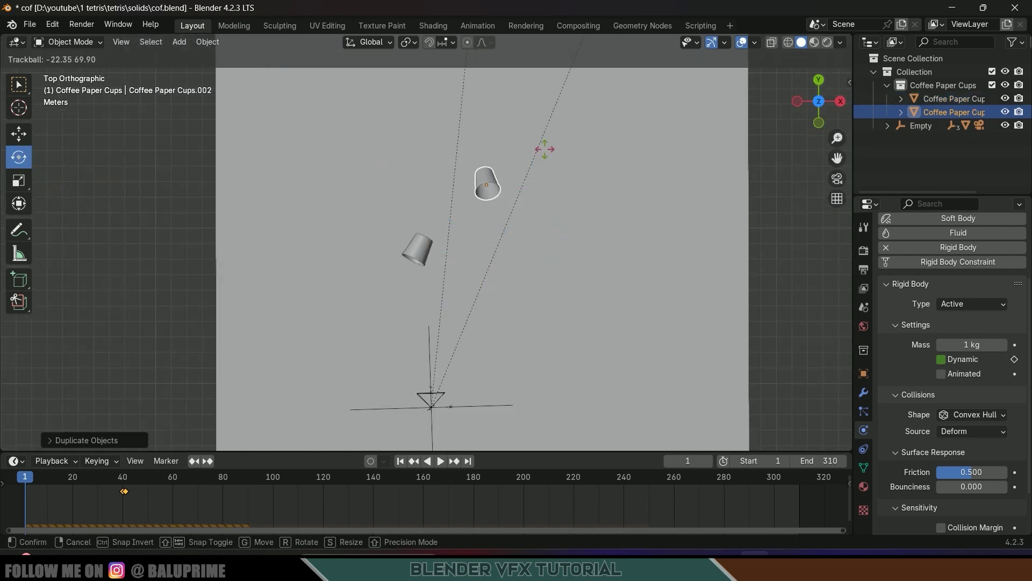
pyautogui.click(564, 196)
# Step: Duplicate the second cup, place the copy farther along the opposite side of the road, and tilt it freely
pyautogui.hotkey('shift', 'd')
pyautogui.click(491, 167)
pyautogui.press('r')
pyautogui.press('r')
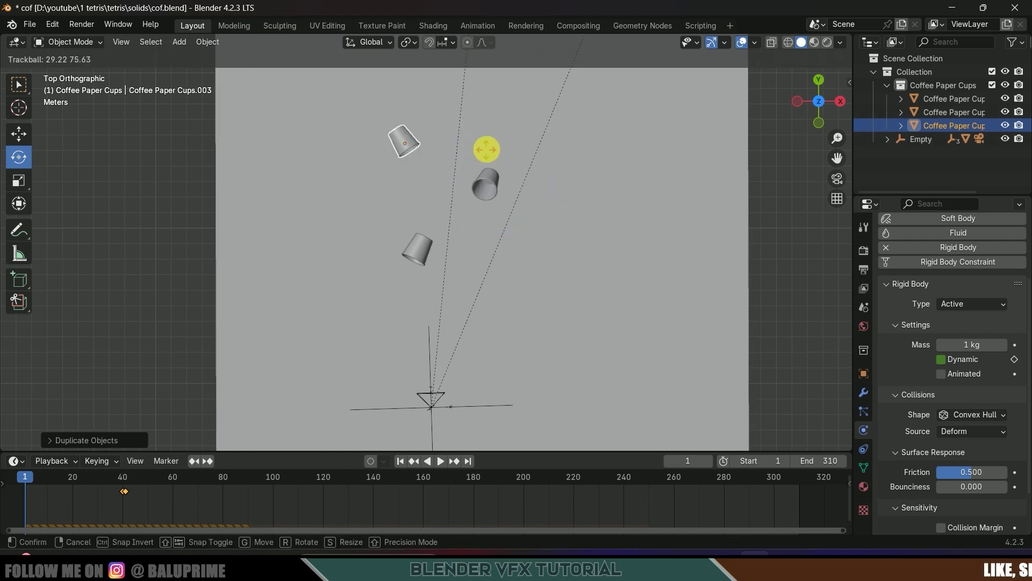
pyautogui.click(486, 150)
# Step: Add more cup copies staggered farther along the ground plane, each turned to a different angle
pyautogui.hotkey('shift', 'd')
pyautogui.click(553, 212)
pyautogui.hotkey('shift', 'd')
pyautogui.click(454, 85)
pyautogui.hotkey('shift', 'd')
pyautogui.click(541, 156)
pyautogui.click(499, 130)
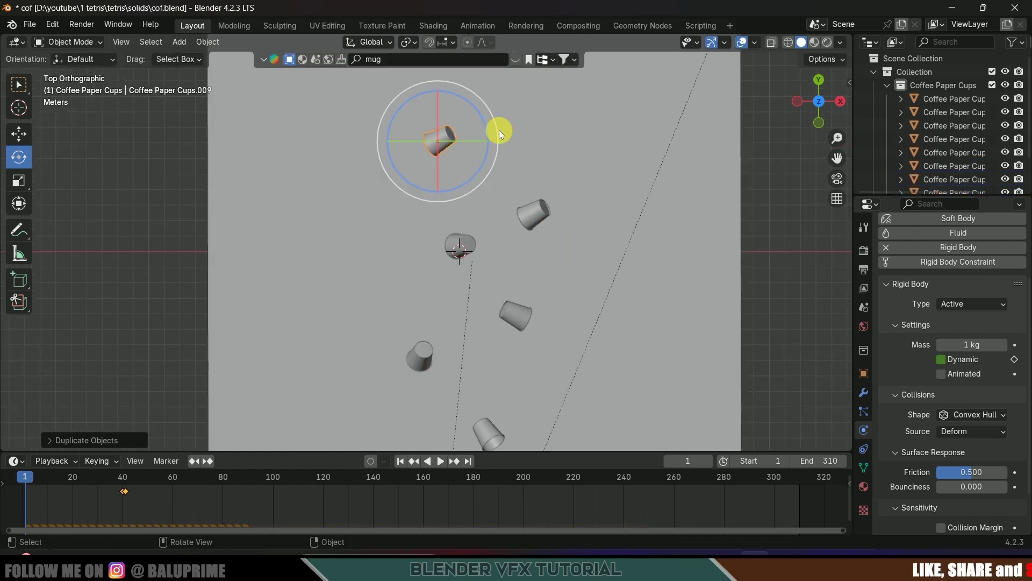
# Step: Duplicate further cups to fill the air above the far part of the ground plane, varying their positions and rotations
pyautogui.moveTo(518, 141); pyautogui.dragTo(107, 144, button='middle')
pyautogui.click(108, 148)
pyautogui.click(228, 177)
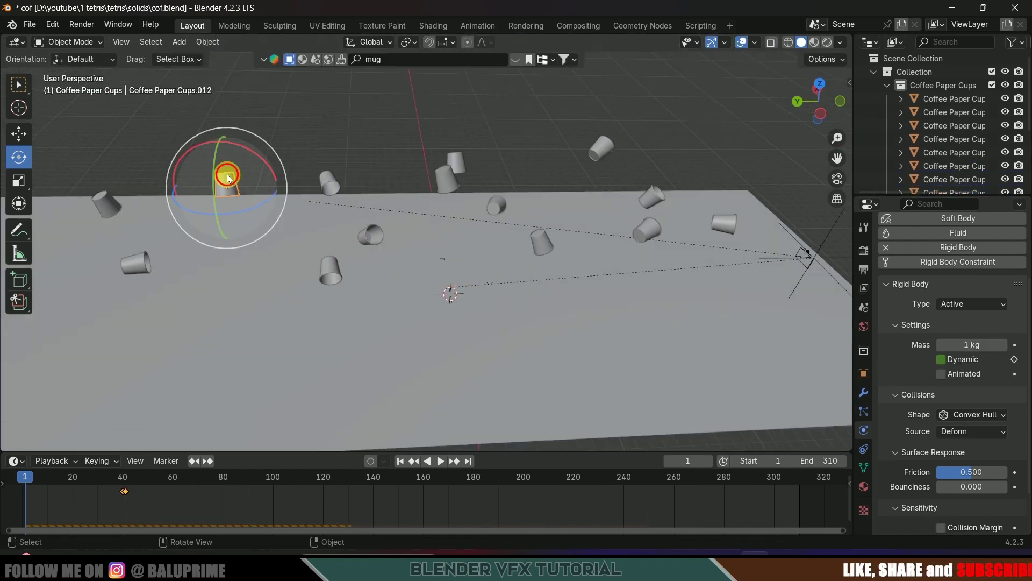
pyautogui.hotkey('shift', 'd')
pyautogui.click(357, 231)
pyautogui.hotkey('shift', 'd')
pyautogui.click(345, 256)
pyautogui.moveTo(346, 256); pyautogui.dragTo(297, 228, button='middle')
pyautogui.moveTo(710, 224); pyautogui.dragTo(693, 259, button='middle')
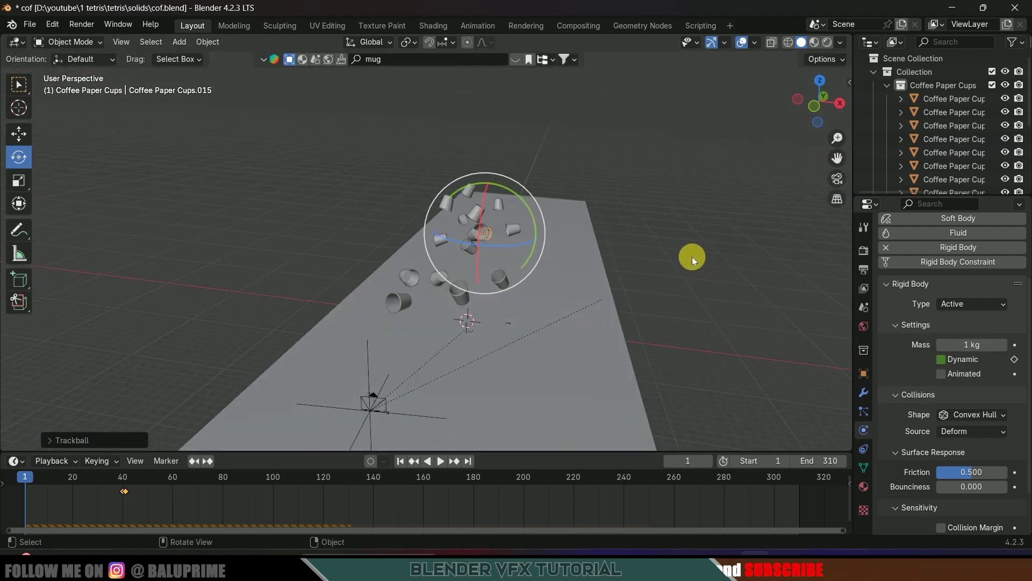
# Step: Play the simulation through the camera view to check all the cups falling onto the road, and return to frame 1
pyautogui.press('KP_0')
pyautogui.press('space')
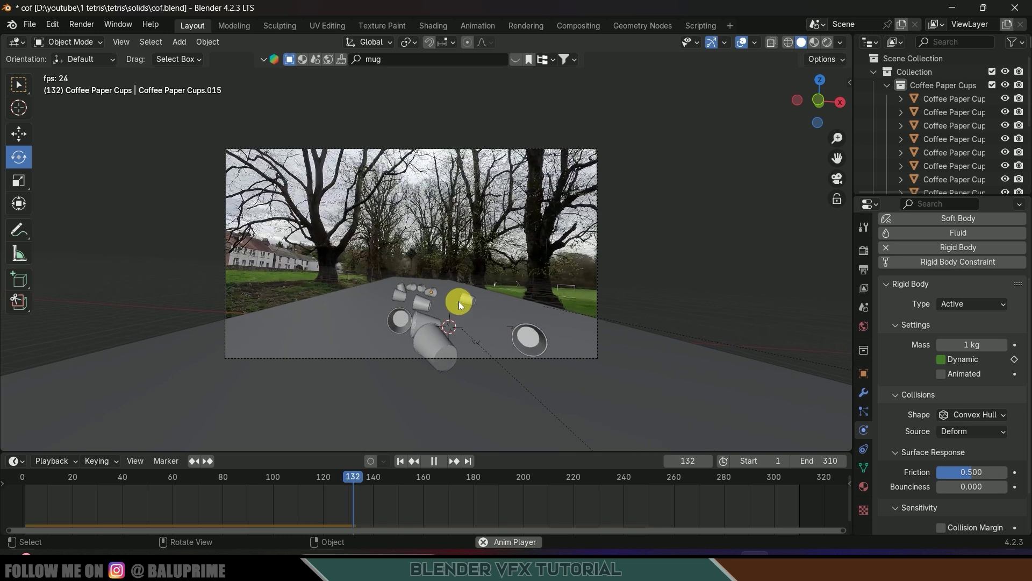
pyautogui.press('space')
pyautogui.click(400, 460)
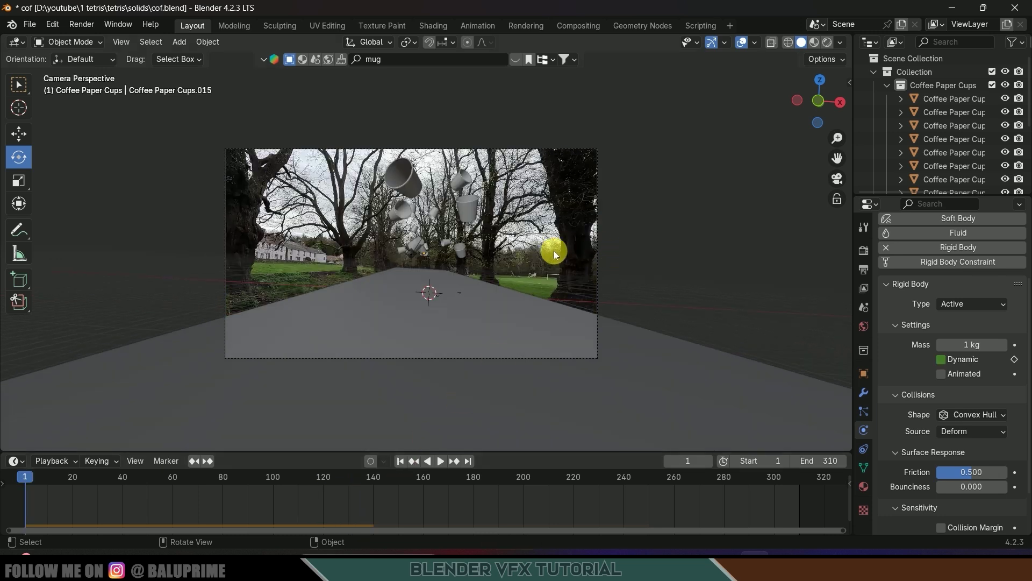
# Step: Switch the viewport to rendered shading and assign an Environment Texture to the world background color
pyautogui.click(828, 43)
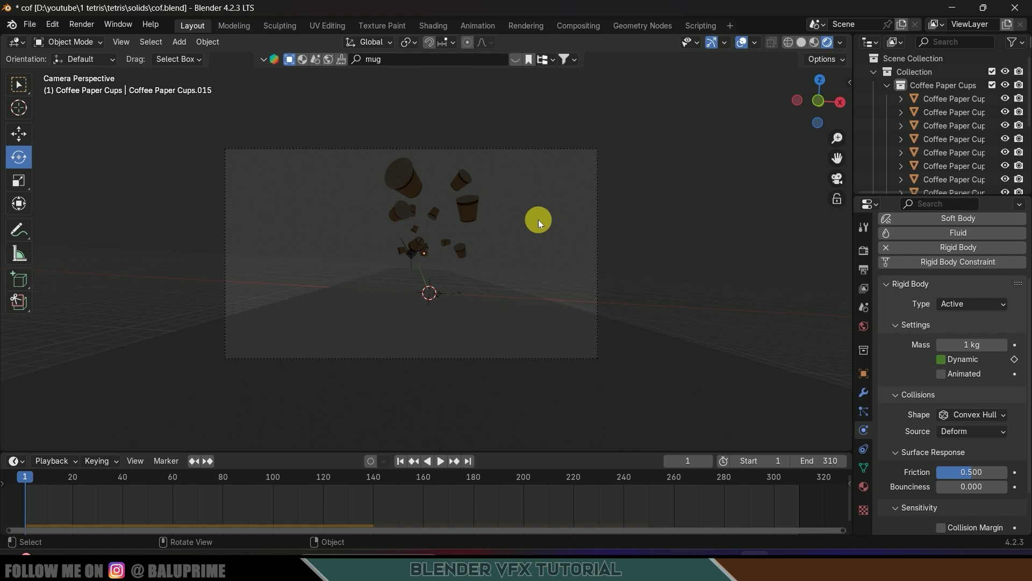
pyautogui.click(864, 326)
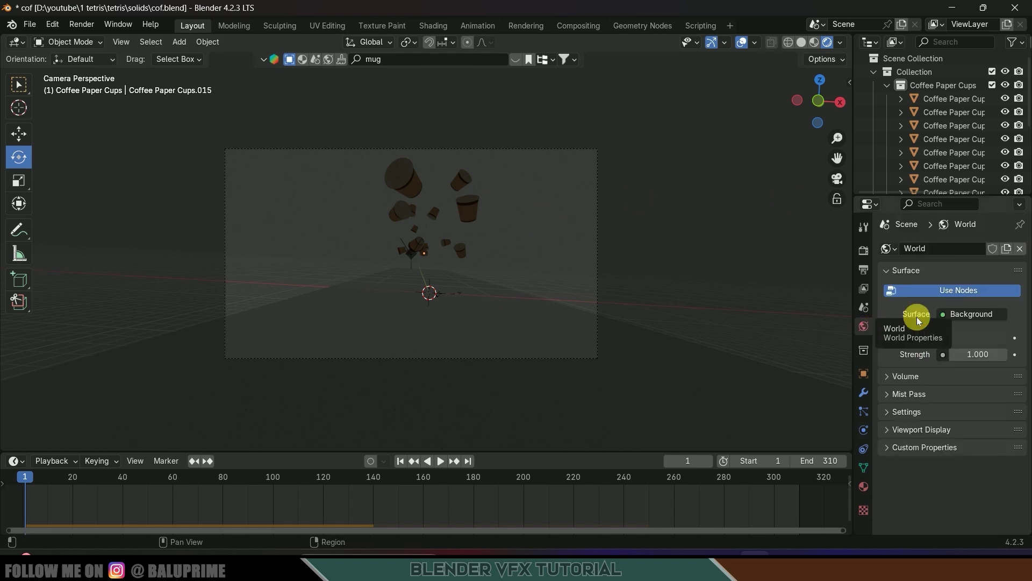
pyautogui.click(943, 339)
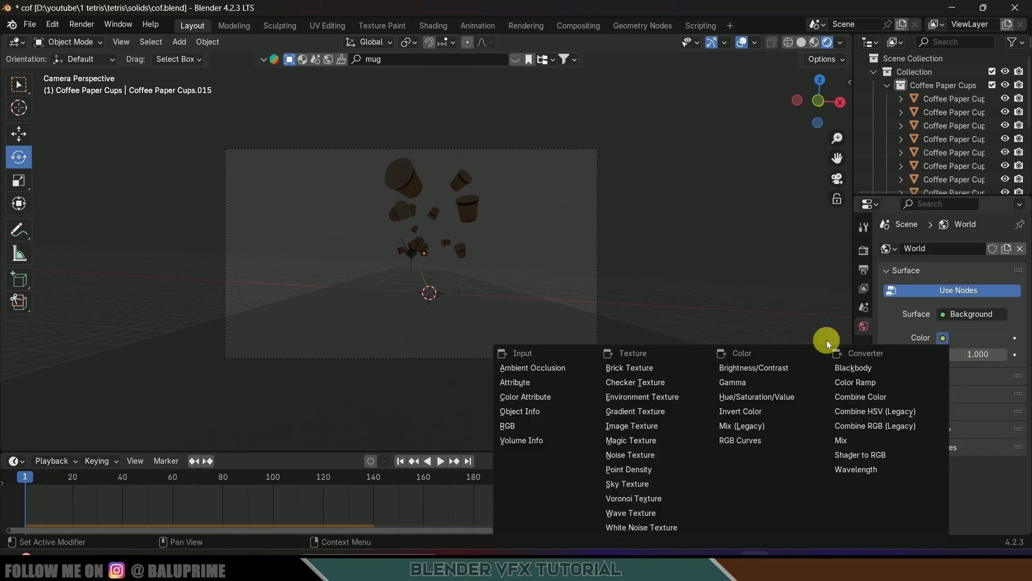
pyautogui.click(644, 396)
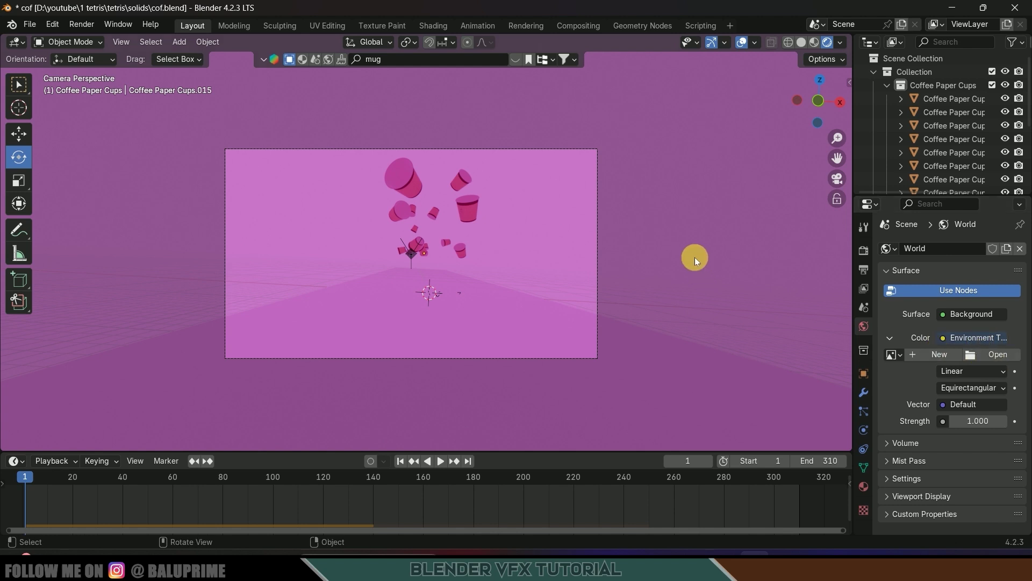
# Step: Load canary_wharf_1k.exr from the Downloads folder as the world's environment texture image
pyautogui.click(1000, 355)
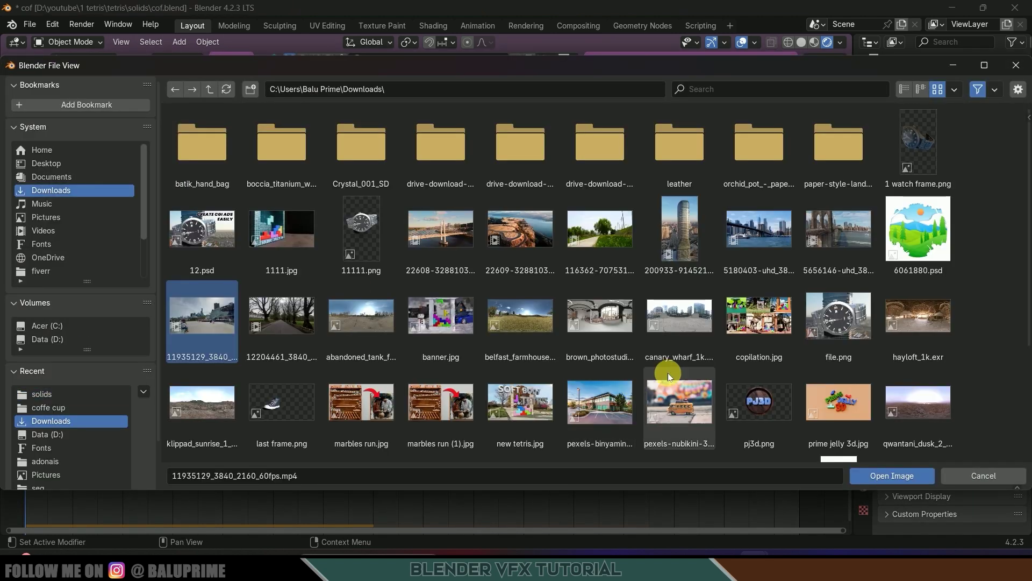
pyautogui.click(675, 316)
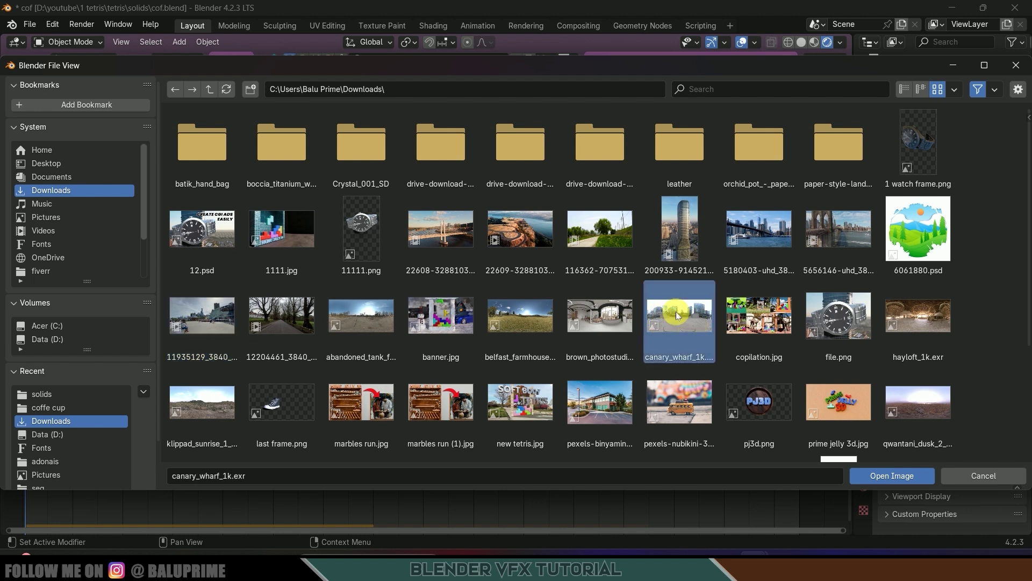
pyautogui.click(878, 473)
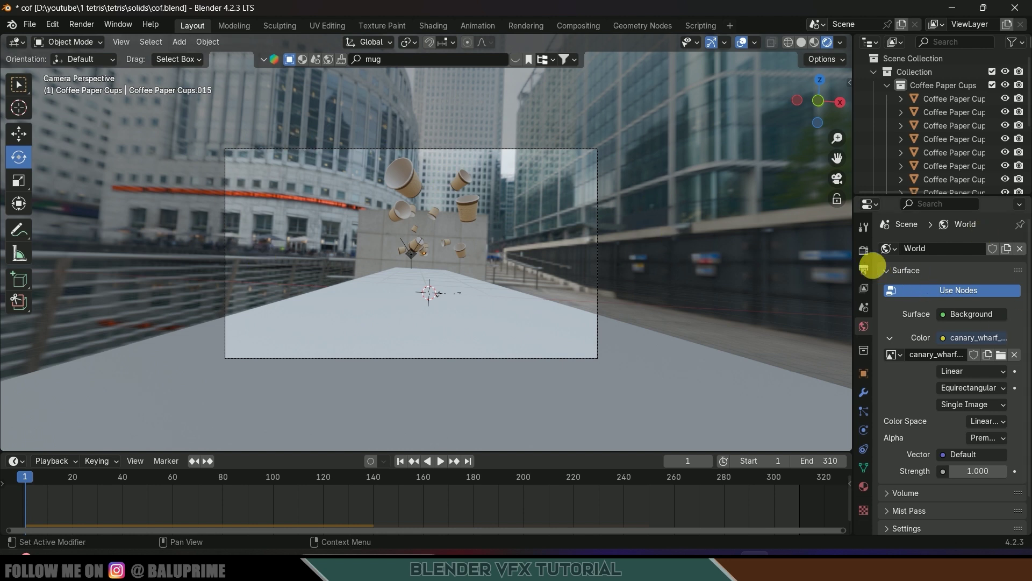
# Step: Enable the Transparent option in the render's Film settings so the road footage shows behind the cups
pyautogui.click(863, 251)
pyautogui.scroll(-5, 914, 376)
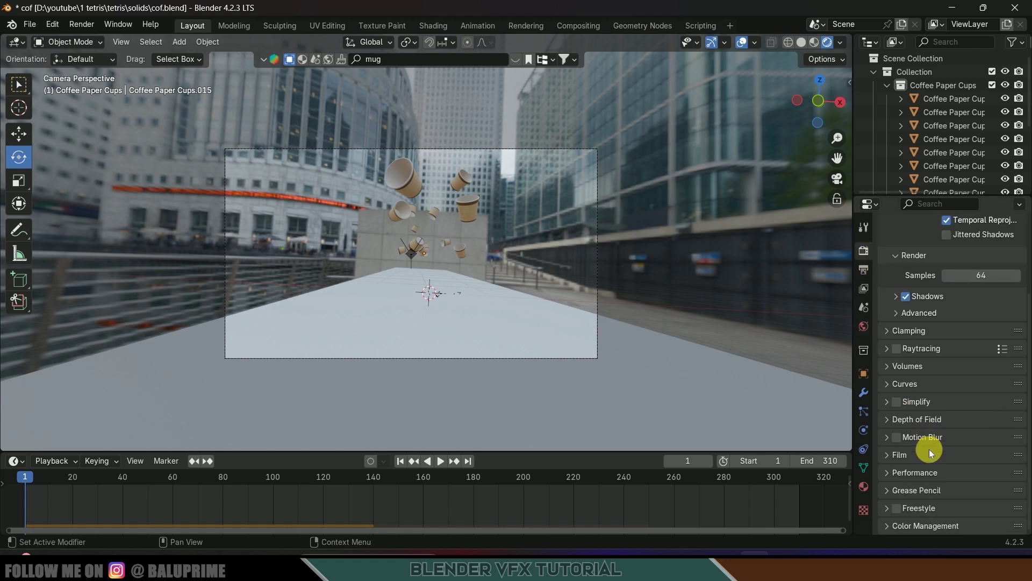
pyautogui.click(891, 456)
pyautogui.scroll(-3, 888, 452)
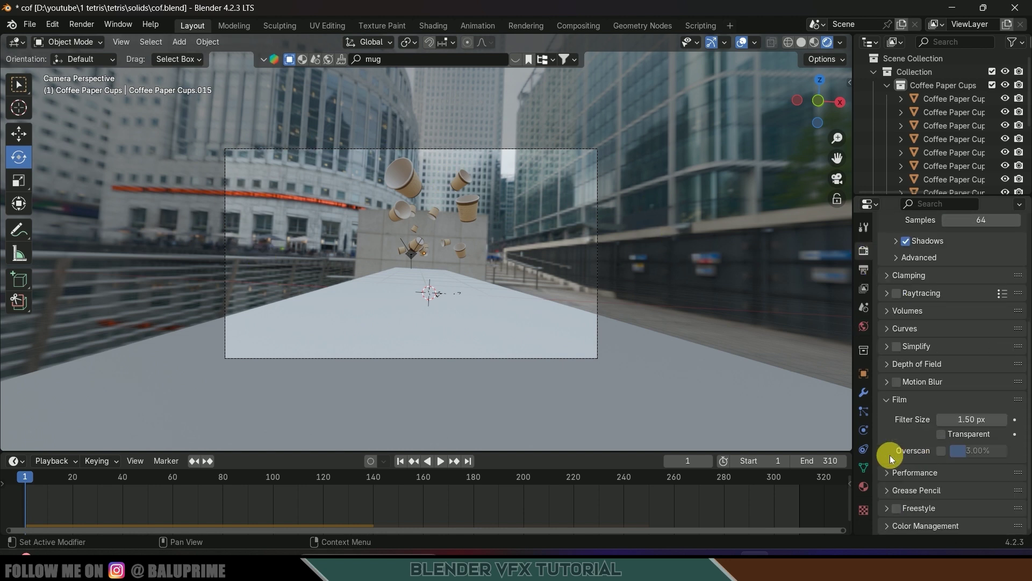
pyautogui.click(941, 434)
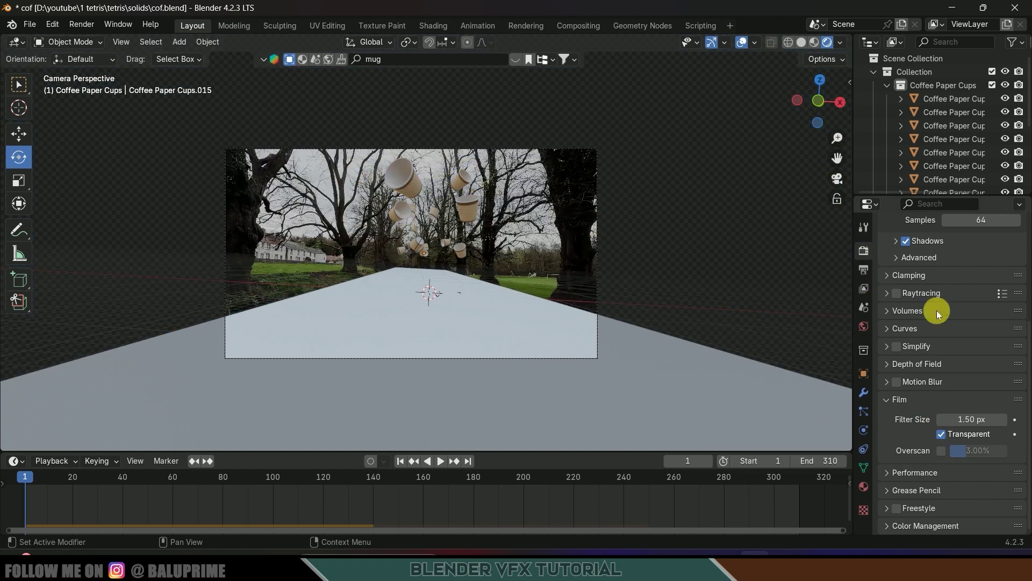
# Step: Enable EEVEE Raytracing and set its Fast GI Approximation method to Ambient Occlusion
pyautogui.scroll(6, 935, 306)
pyautogui.scroll(-3, 946, 301)
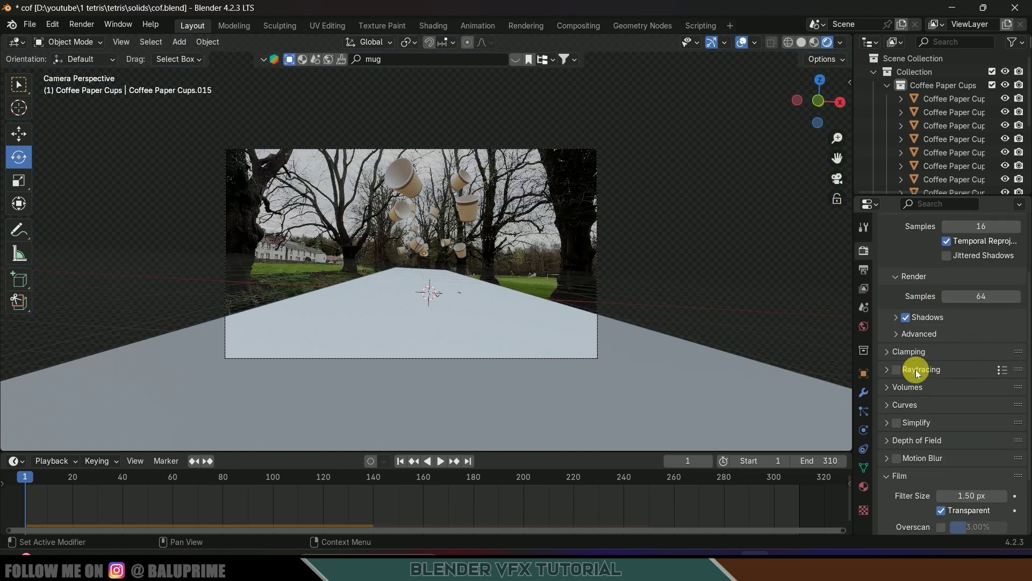
pyautogui.click(897, 371)
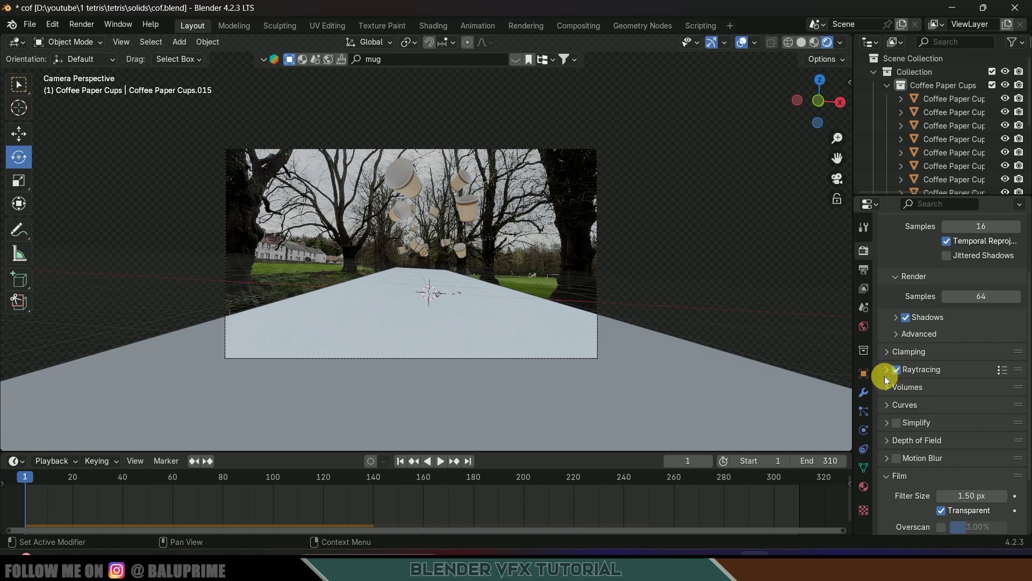
pyautogui.click(886, 370)
pyautogui.scroll(-2, 892, 377)
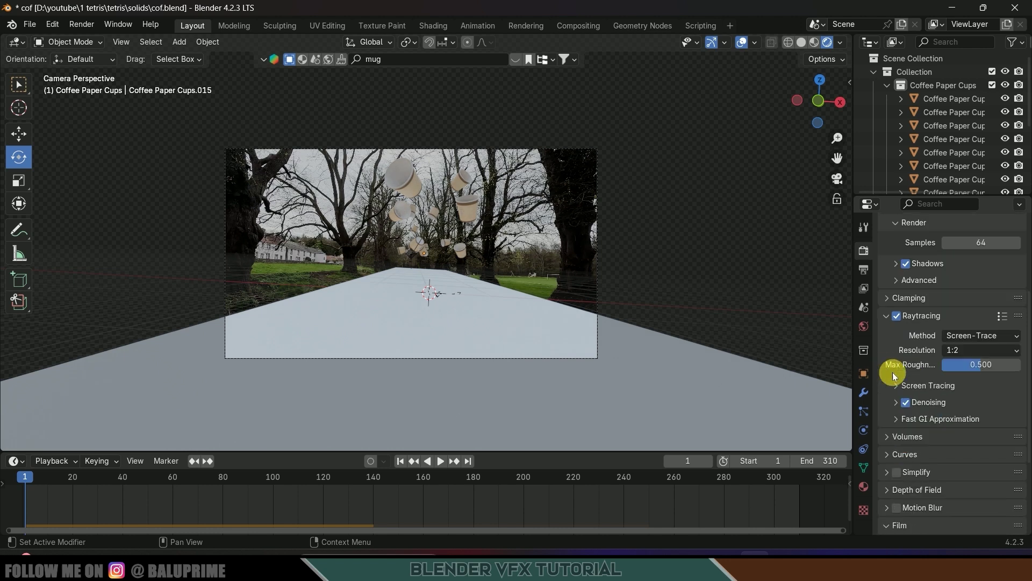
pyautogui.click(899, 424)
pyautogui.scroll(-2, 914, 414)
pyautogui.click(992, 386)
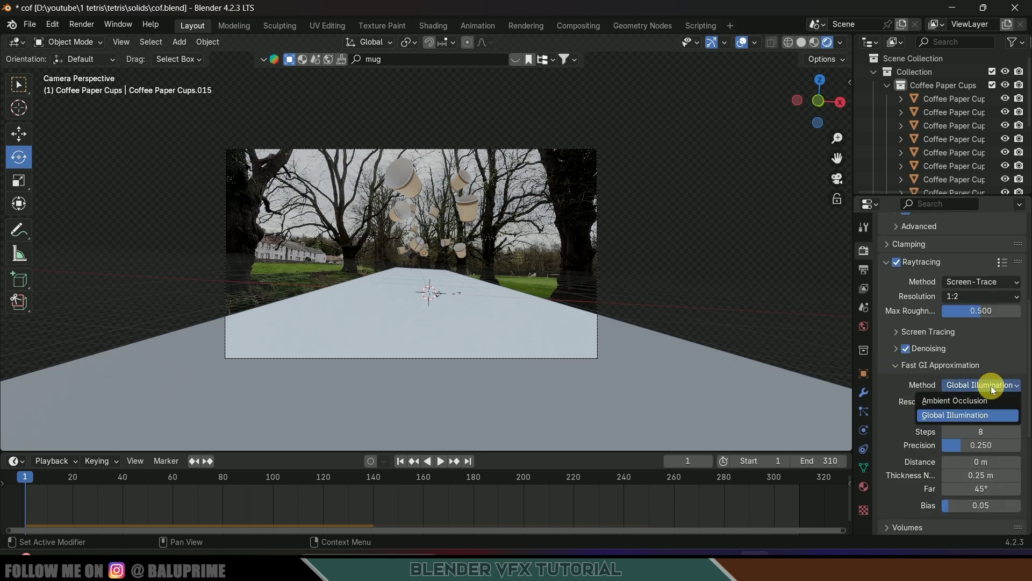
pyautogui.click(957, 401)
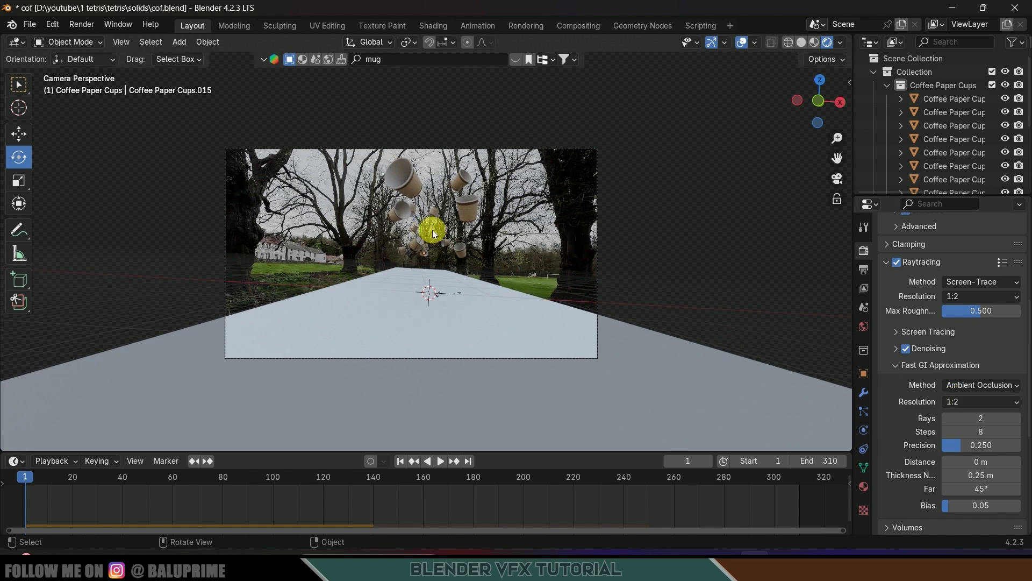
# Step: Play the rendered simulation through the camera view to check the cups' lighting, and return to frame 1
pyautogui.press('space')
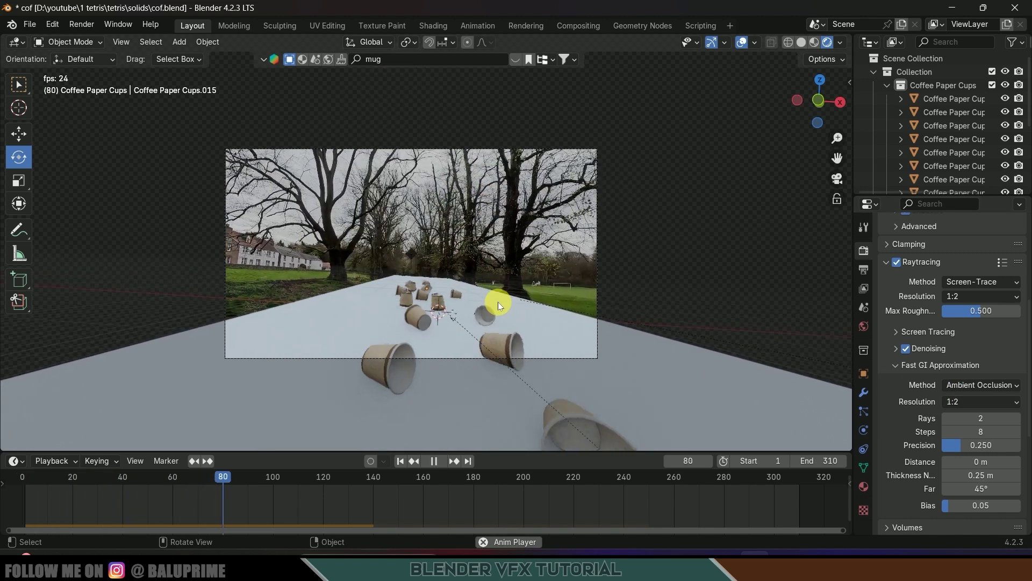
pyautogui.press('space')
pyautogui.click(400, 461)
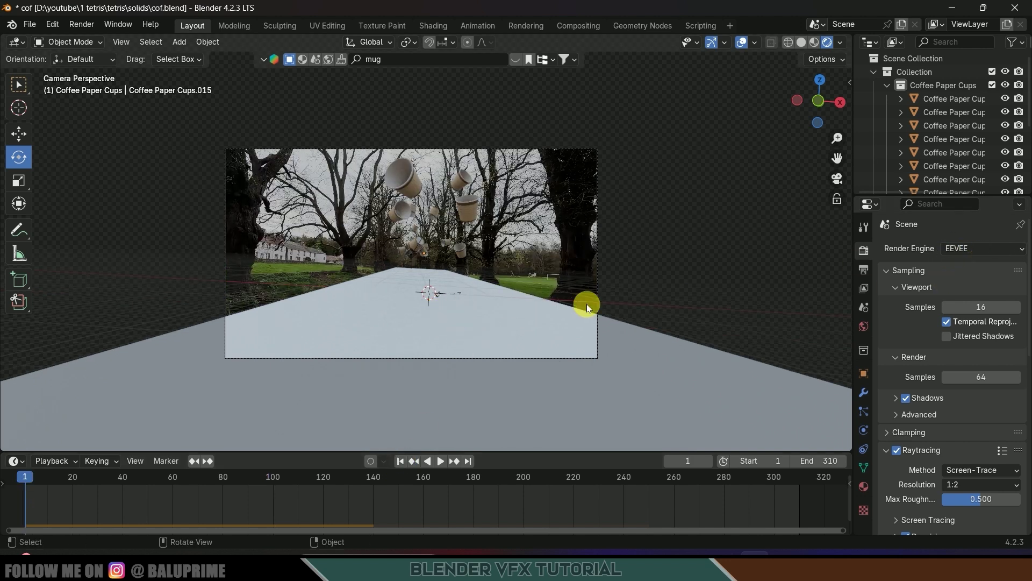
# Step: Select the ground plane and switch the render engine to Cycles with GPU Compute as the device
pyautogui.click(438, 332)
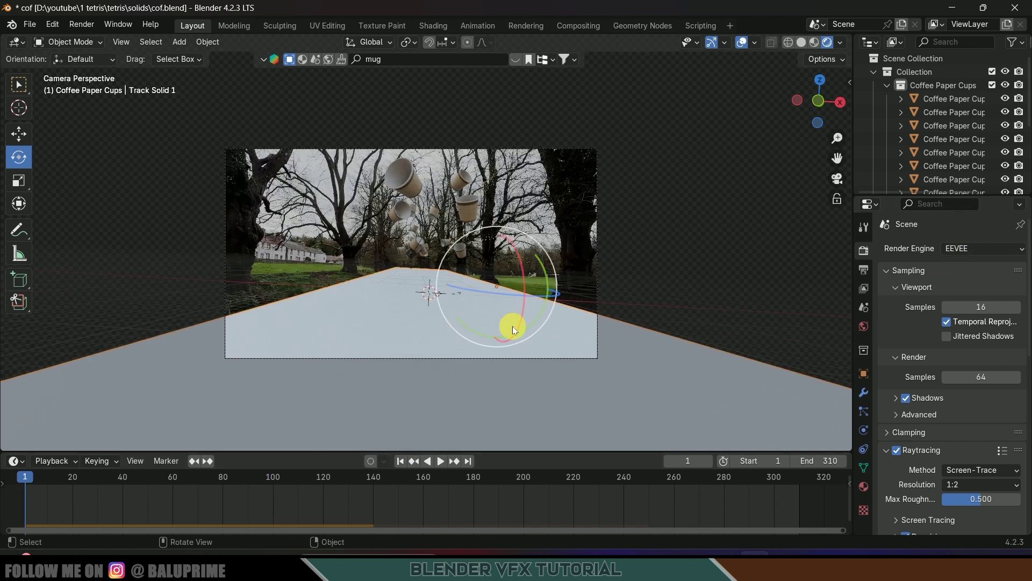
pyautogui.click(961, 250)
pyautogui.click(963, 293)
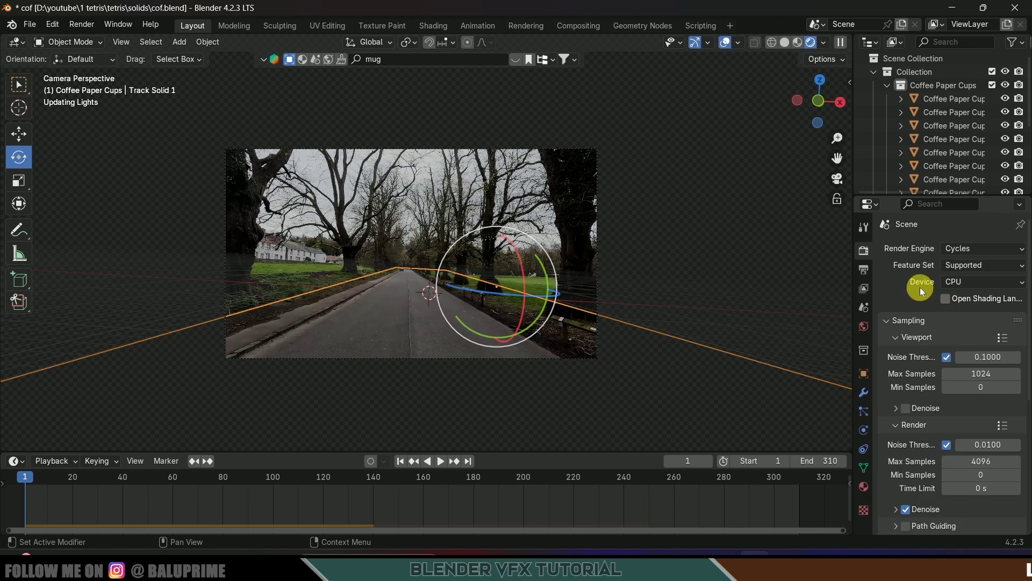
pyautogui.click(959, 281)
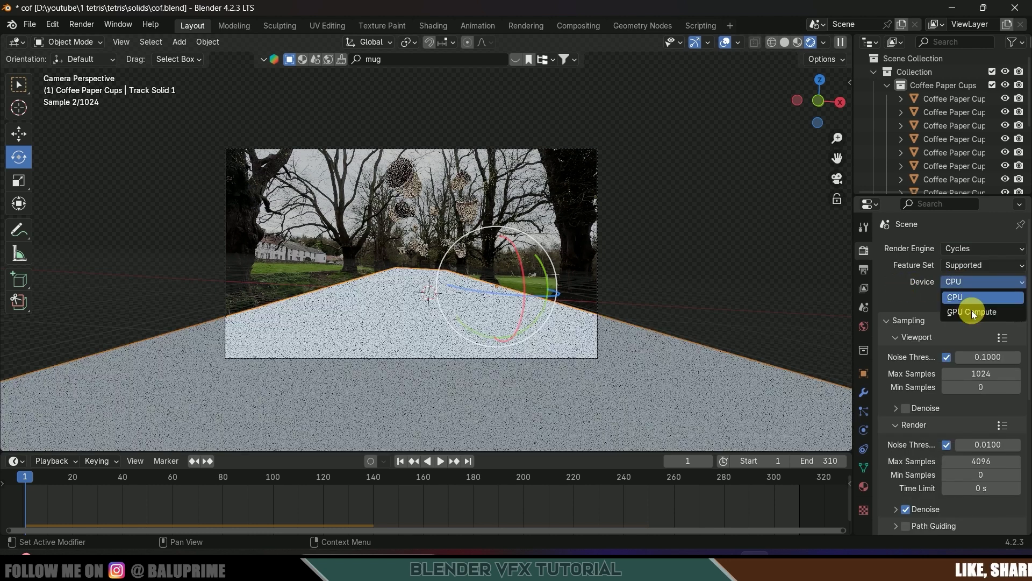
pyautogui.click(974, 313)
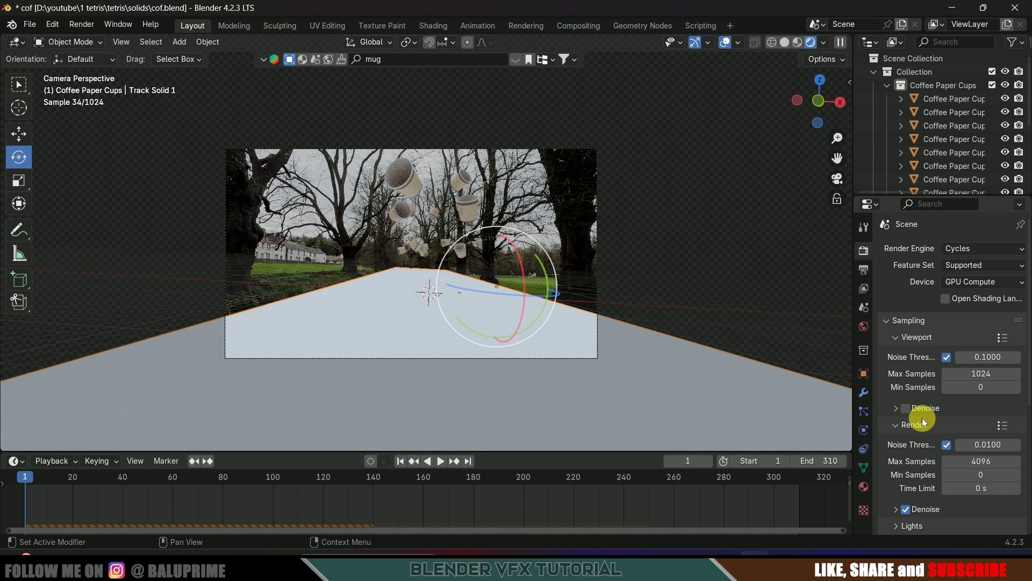
# Step: Make the ground plane a Shadow Catcher in its object visibility settings
pyautogui.click(864, 374)
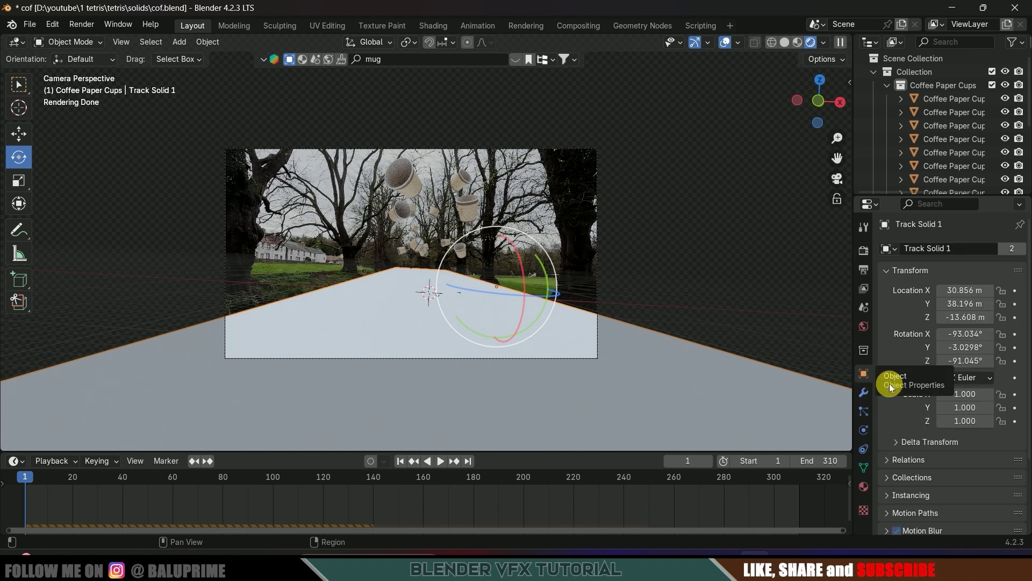
pyautogui.scroll(-4, 897, 384)
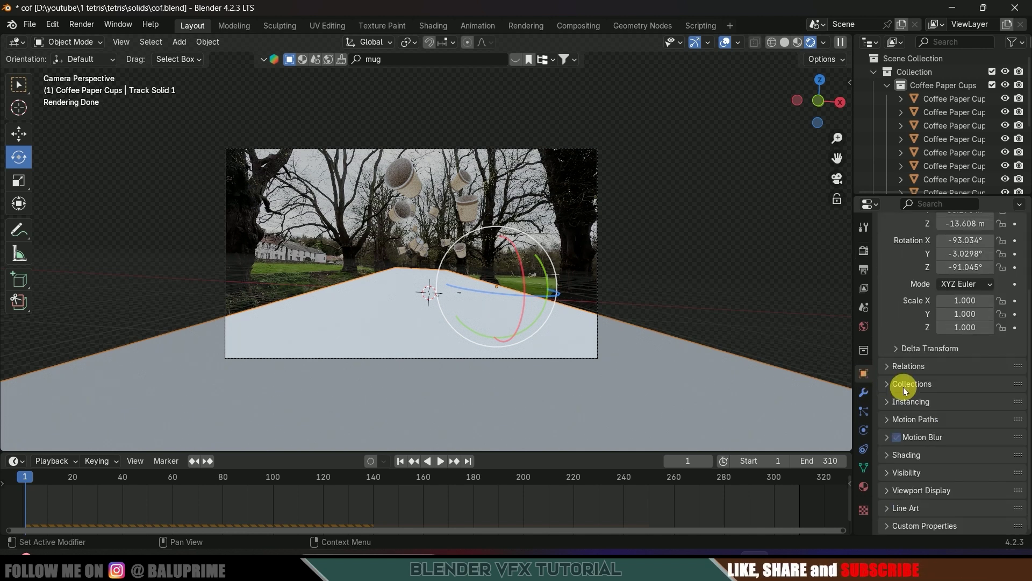
pyautogui.click(887, 472)
pyautogui.scroll(-5, 886, 473)
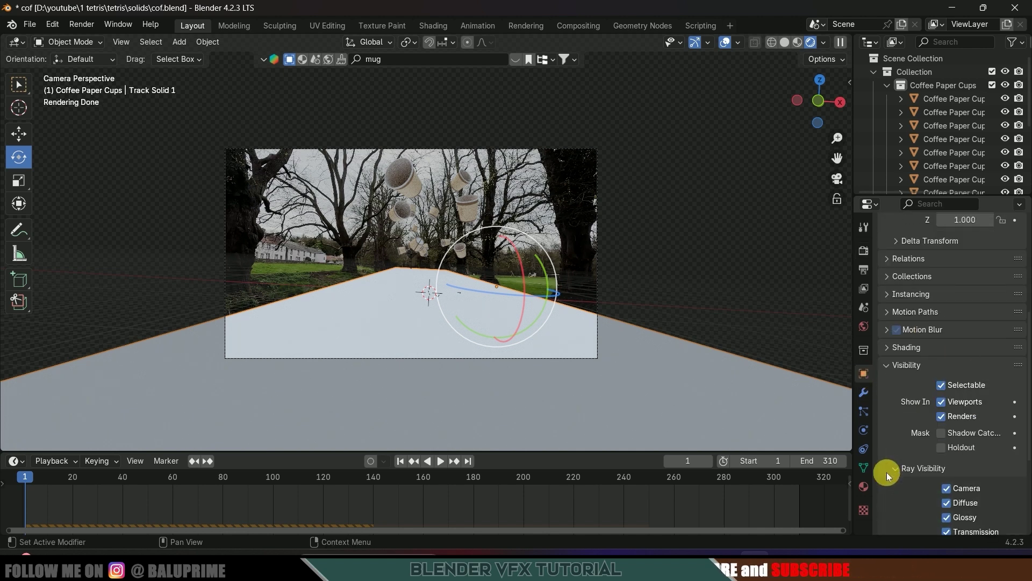
pyautogui.click(942, 435)
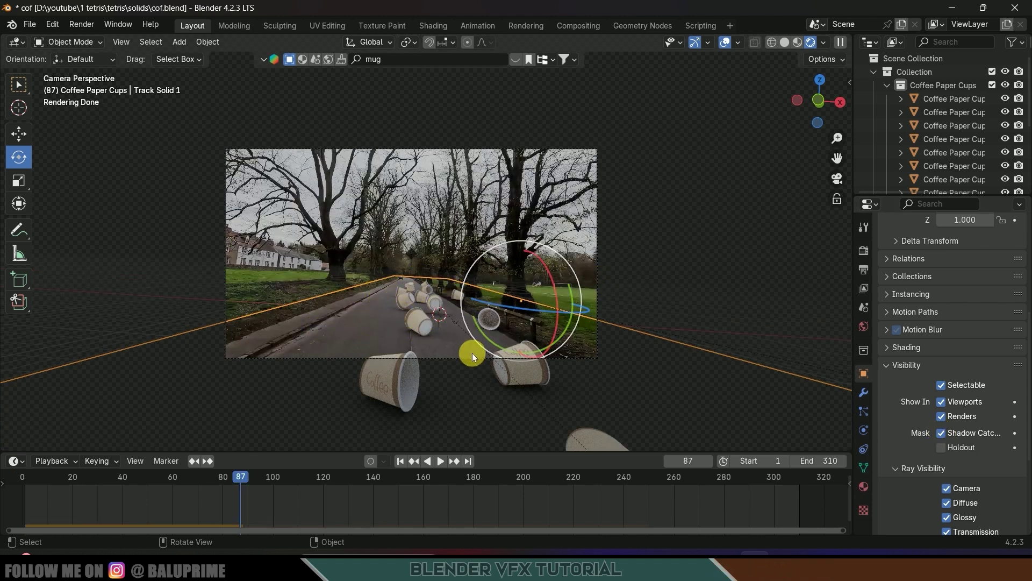
# Step: Shift the cups landing near the road's right edge inward along X at frame 1, and replay the simulation to check them
pyautogui.click(498, 320)
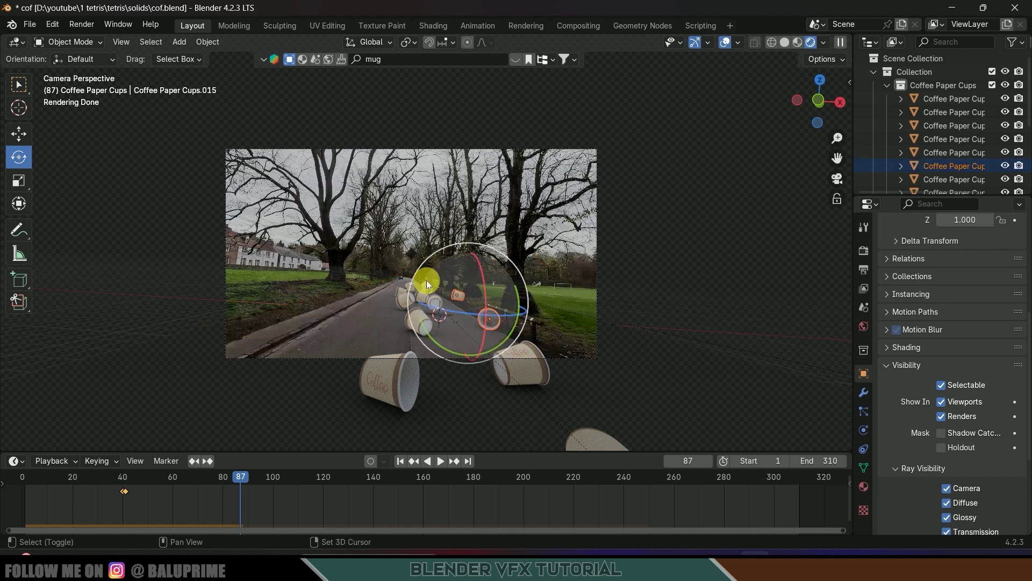
pyautogui.keyDown('shift'); pyautogui.click(427, 279); pyautogui.keyUp('shift')
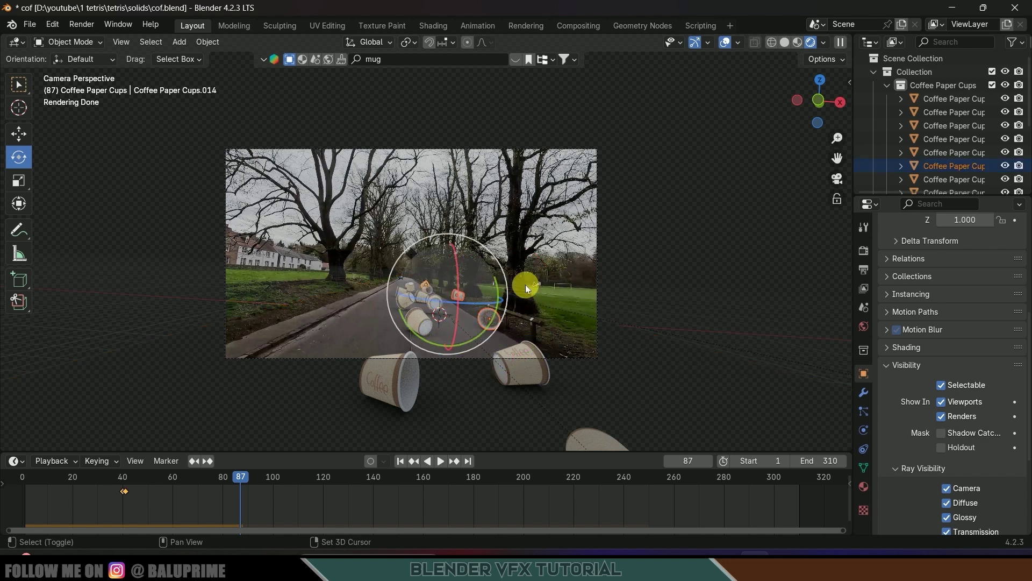
pyautogui.click(401, 461)
pyautogui.click(19, 133)
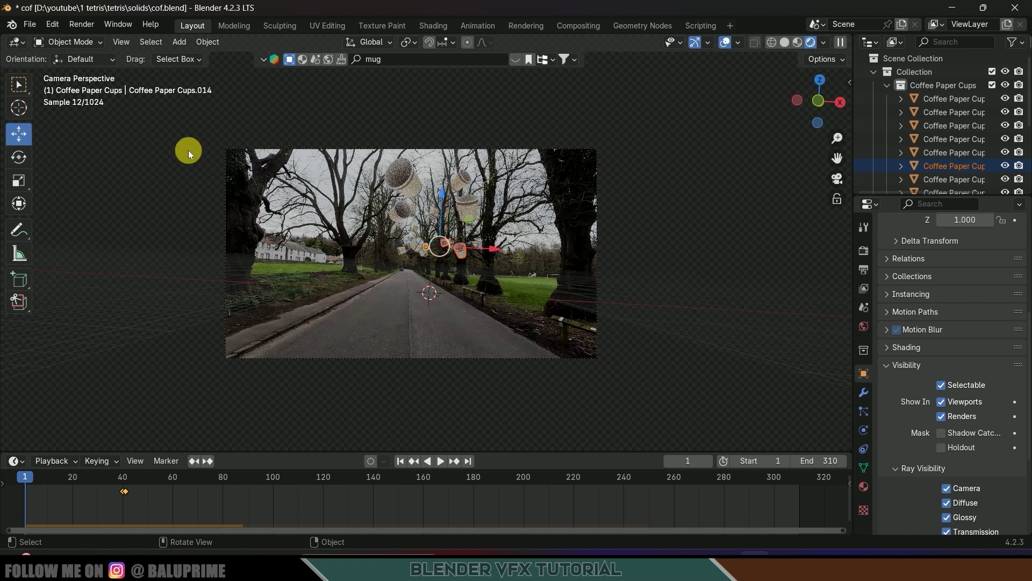
pyautogui.moveTo(505, 250)
pyautogui.mouseDown()
pyautogui.moveTo(451, 247)
pyautogui.moveTo(490, 253)
pyautogui.mouseUp()
pyautogui.click(760, 294)
pyautogui.press('space')
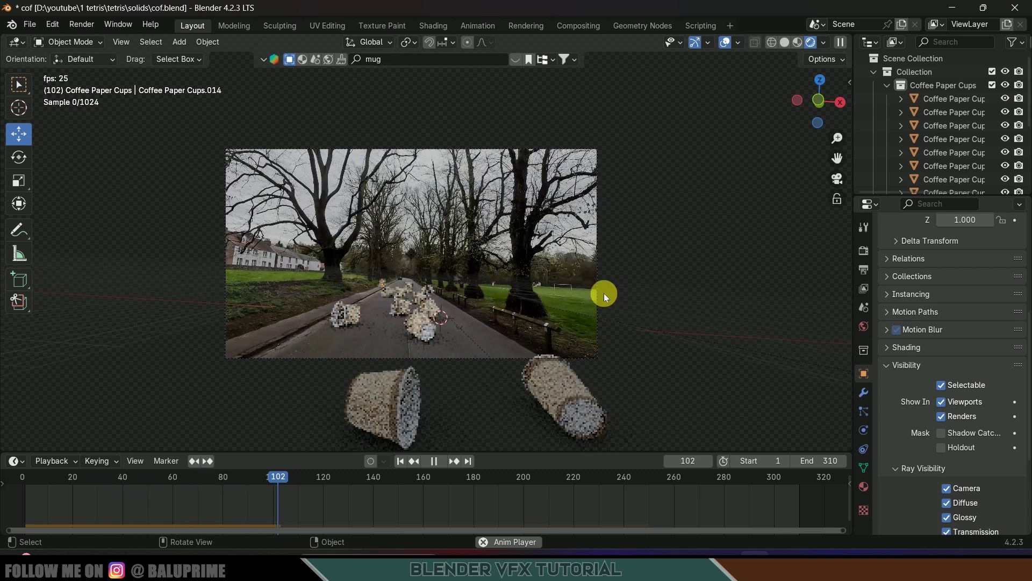
pyautogui.press('space')
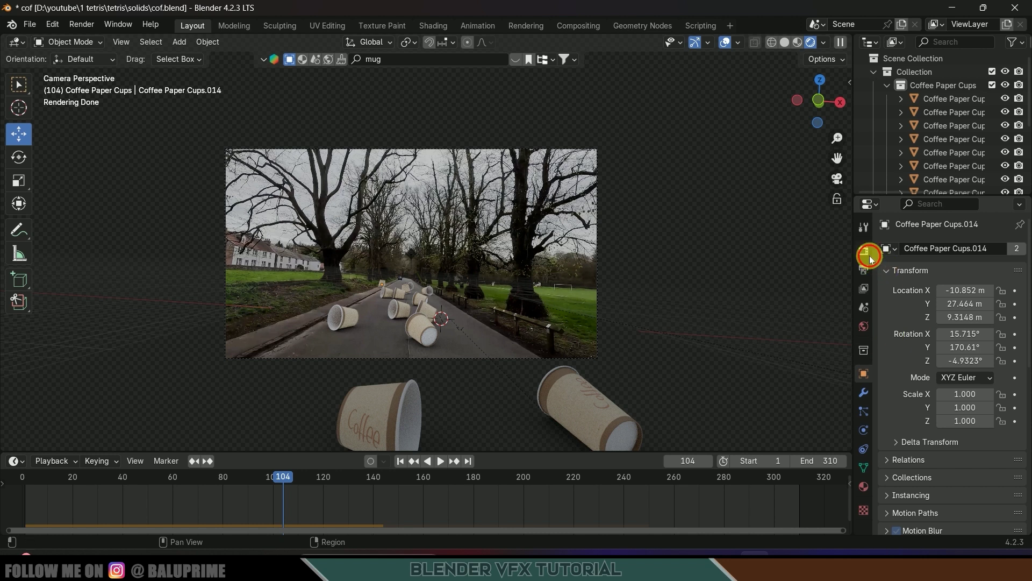
# Step: Set the color management view transform to Standard and the look to Medium High Contrast
pyautogui.click(864, 250)
pyautogui.scroll(-5, 889, 307)
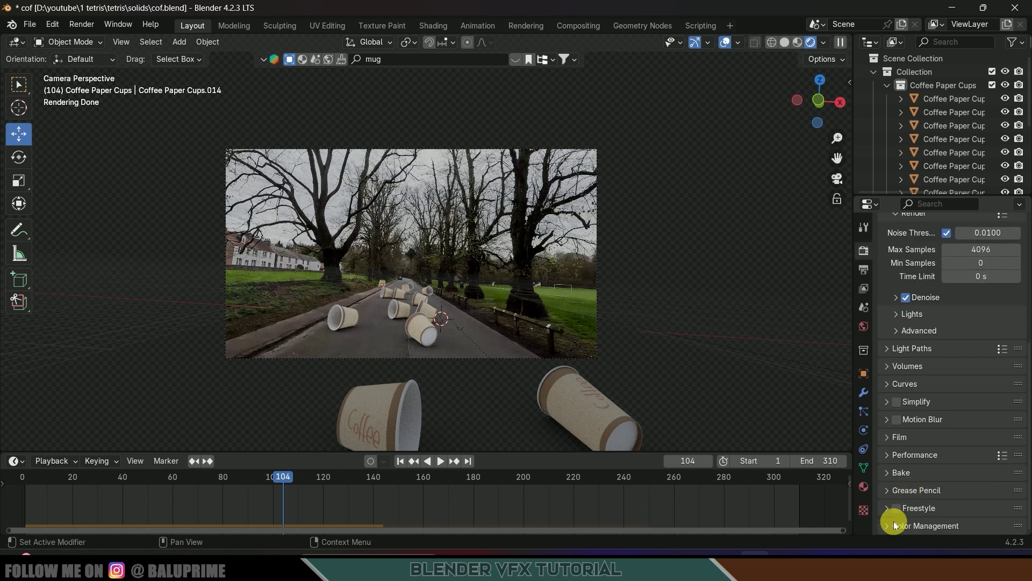
pyautogui.click(888, 526)
pyautogui.scroll(-5, 889, 490)
pyautogui.click(972, 433)
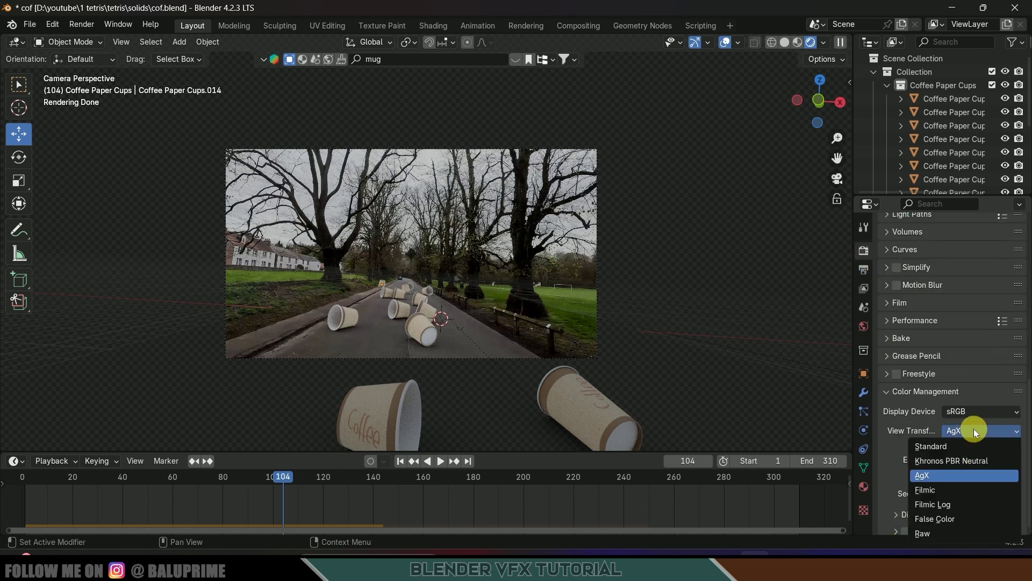
pyautogui.click(944, 446)
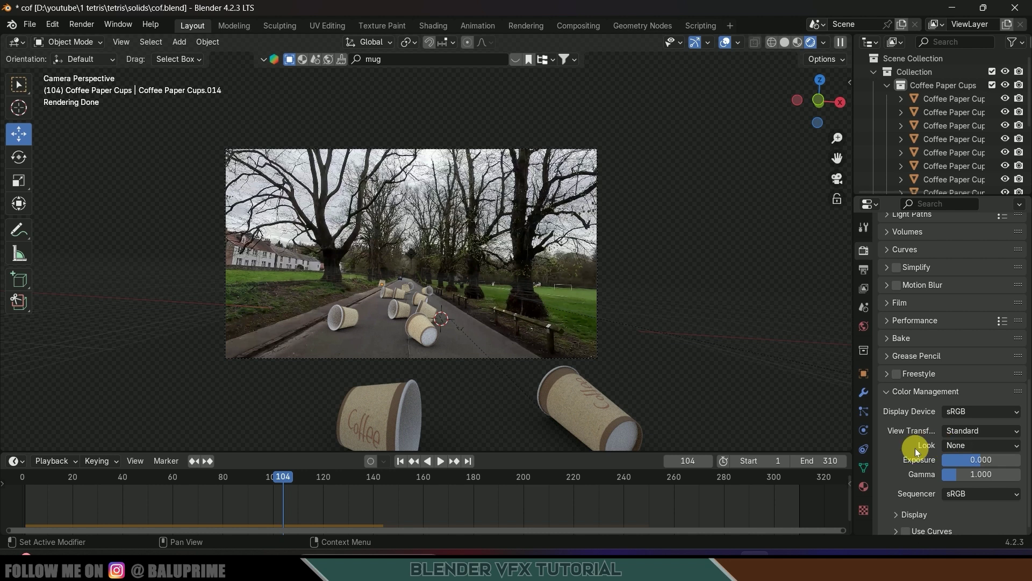
pyautogui.scroll(-1, 916, 451)
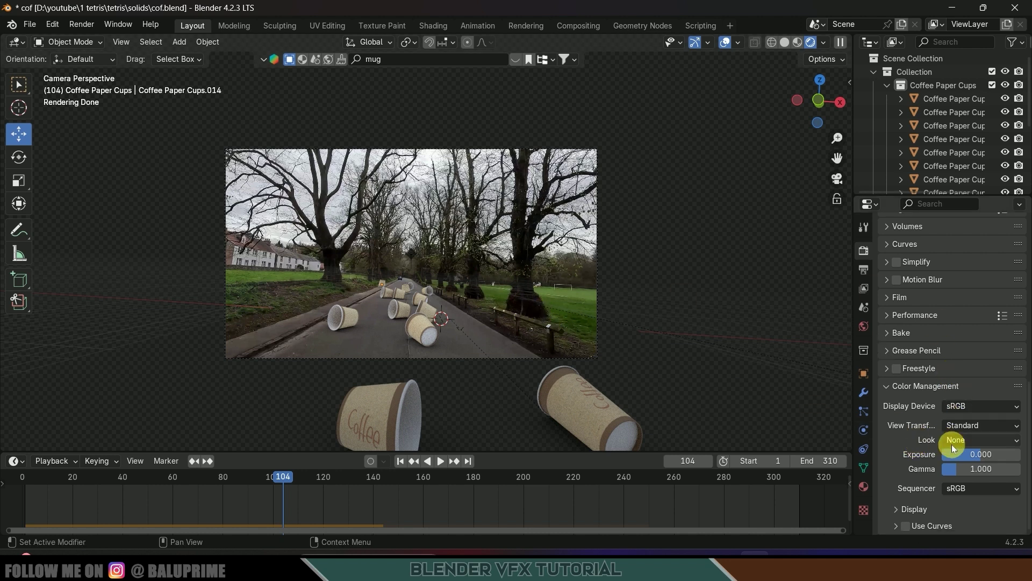
pyautogui.click(954, 442)
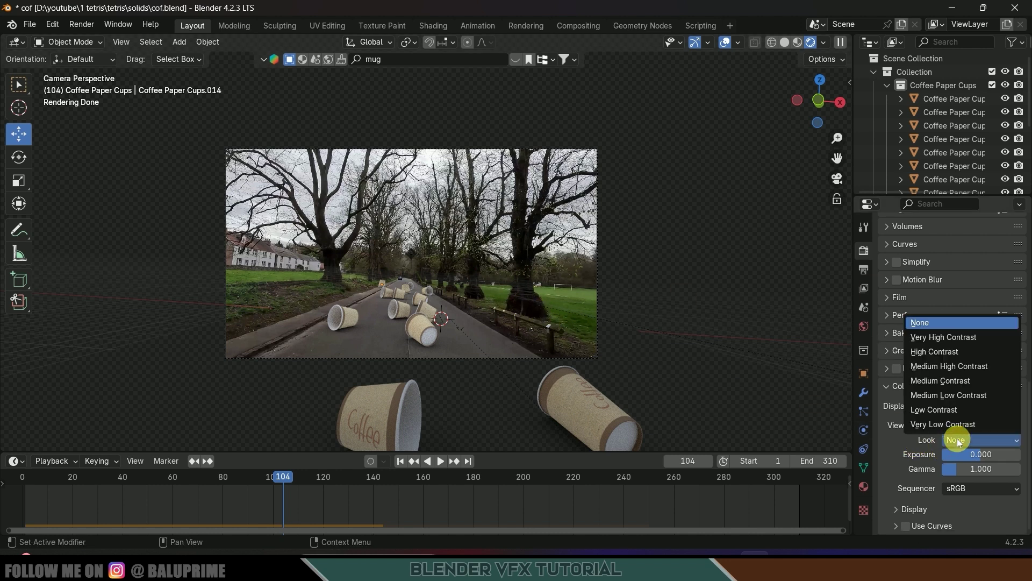
pyautogui.click(938, 368)
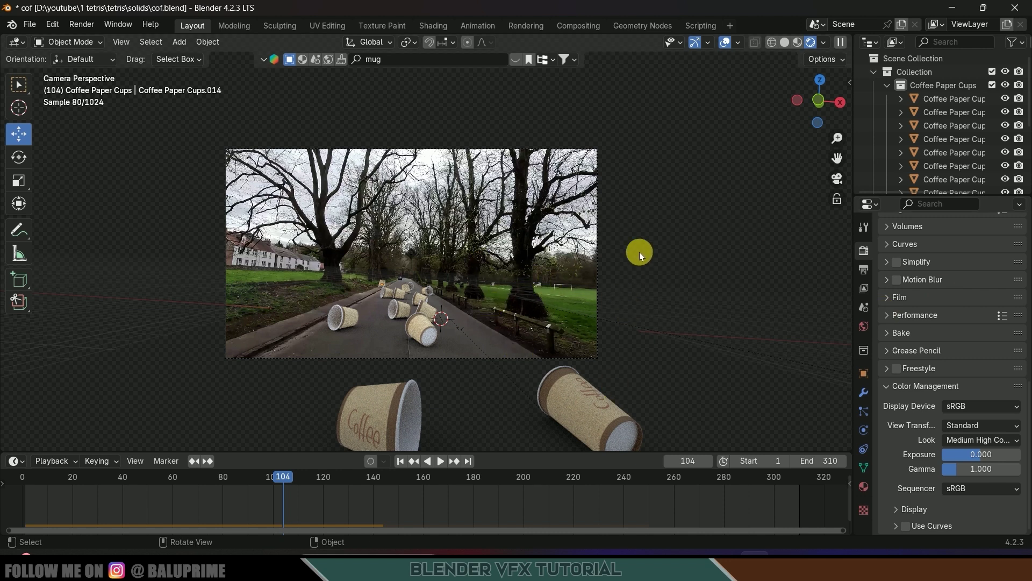
# Step: Turn on Render Region and crop the render to that region in the output format settings
pyautogui.click(864, 269)
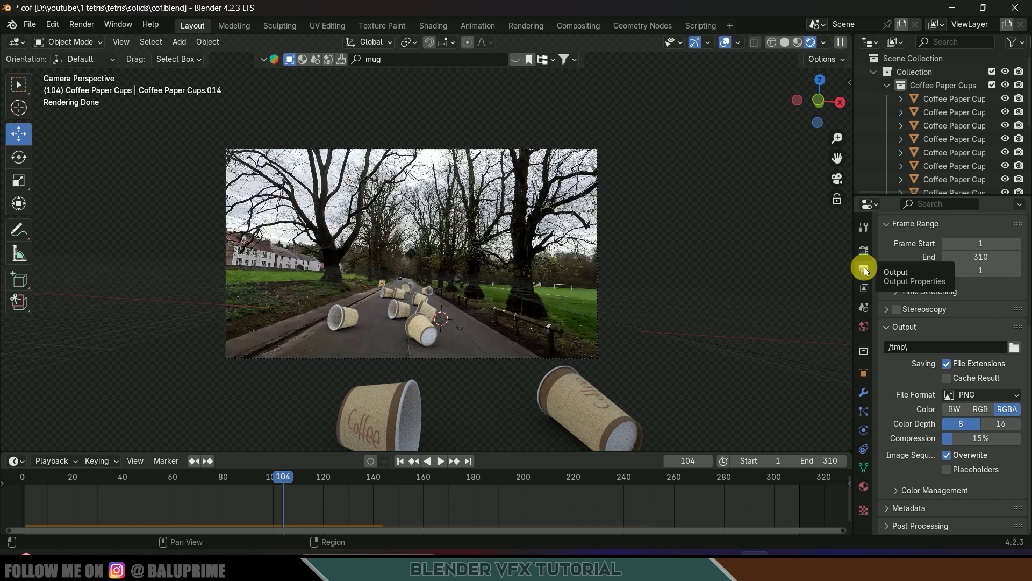
pyautogui.scroll(5, 899, 271)
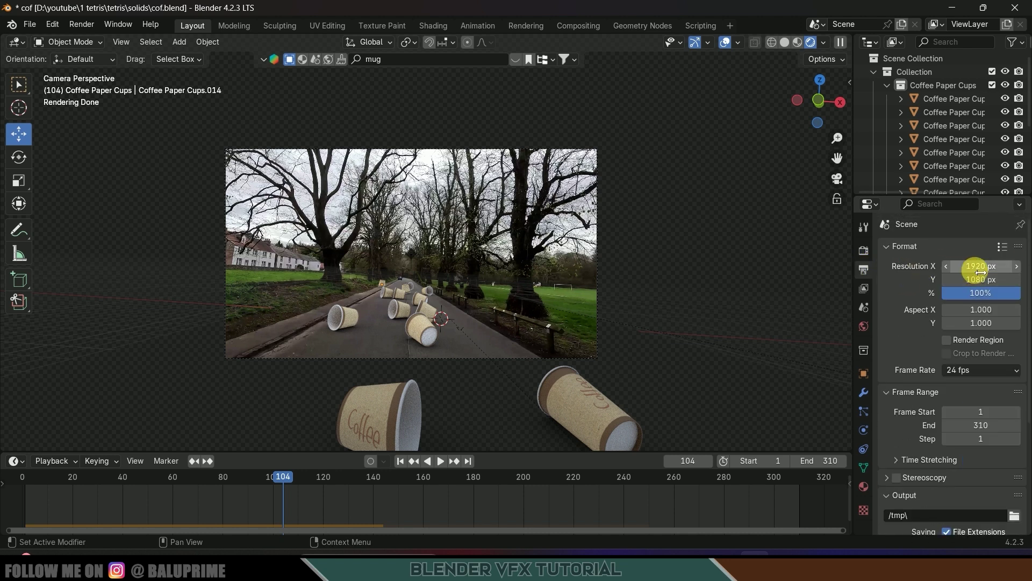
pyautogui.scroll(-3, 962, 280)
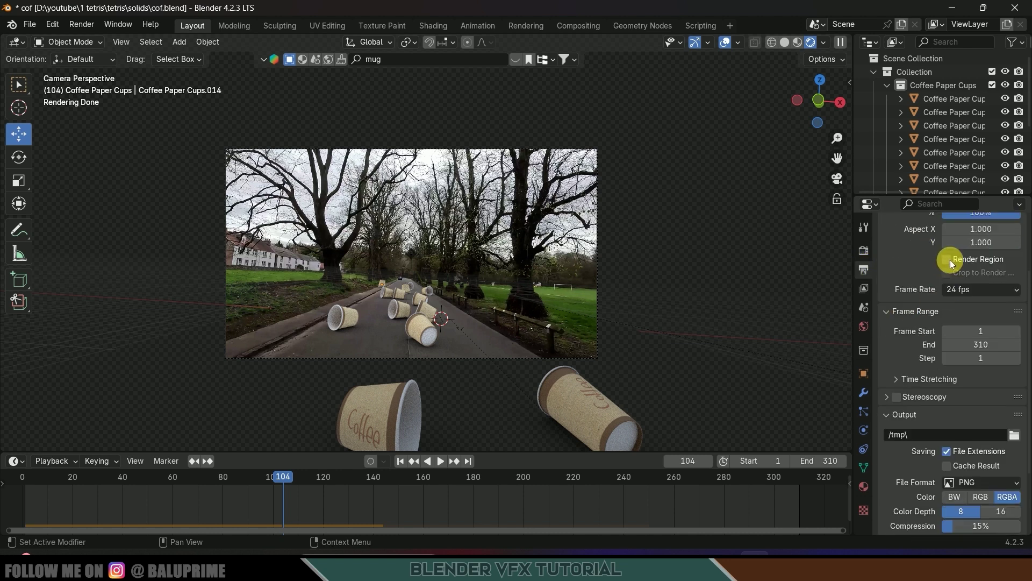
pyautogui.click(949, 260)
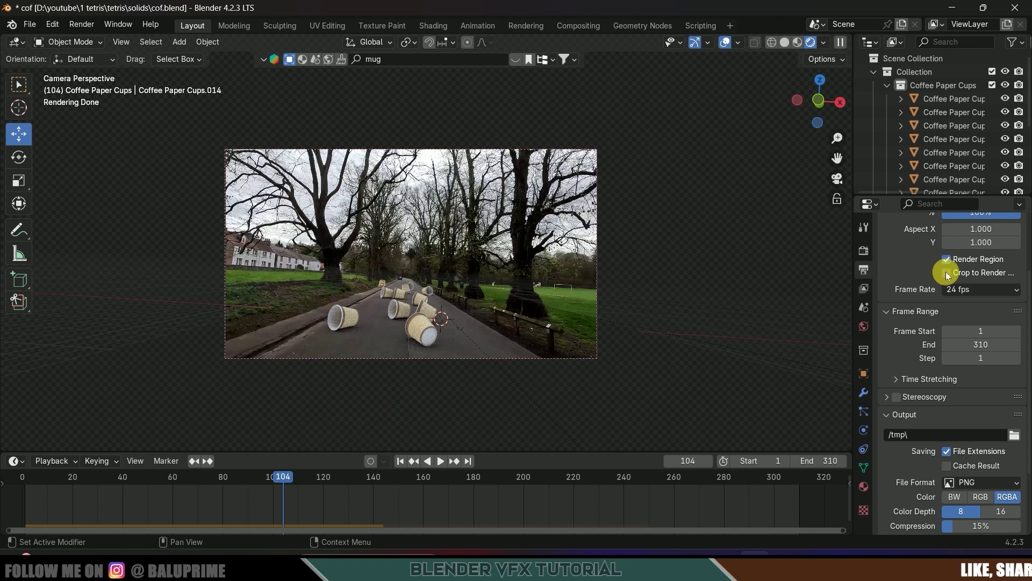
pyautogui.click(948, 273)
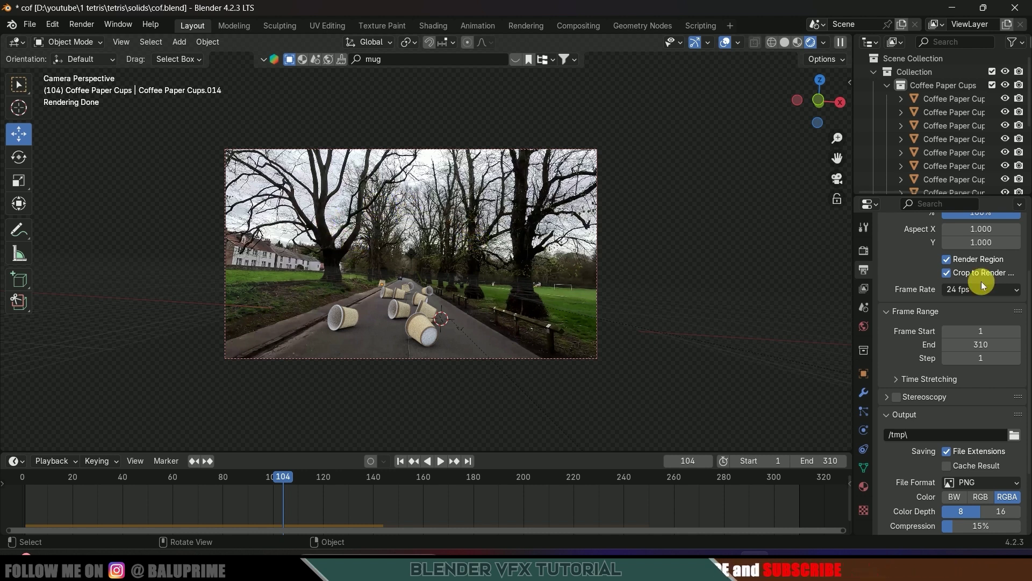
# Step: Set the output frame rate to 29.97 fps
pyautogui.click(953, 292)
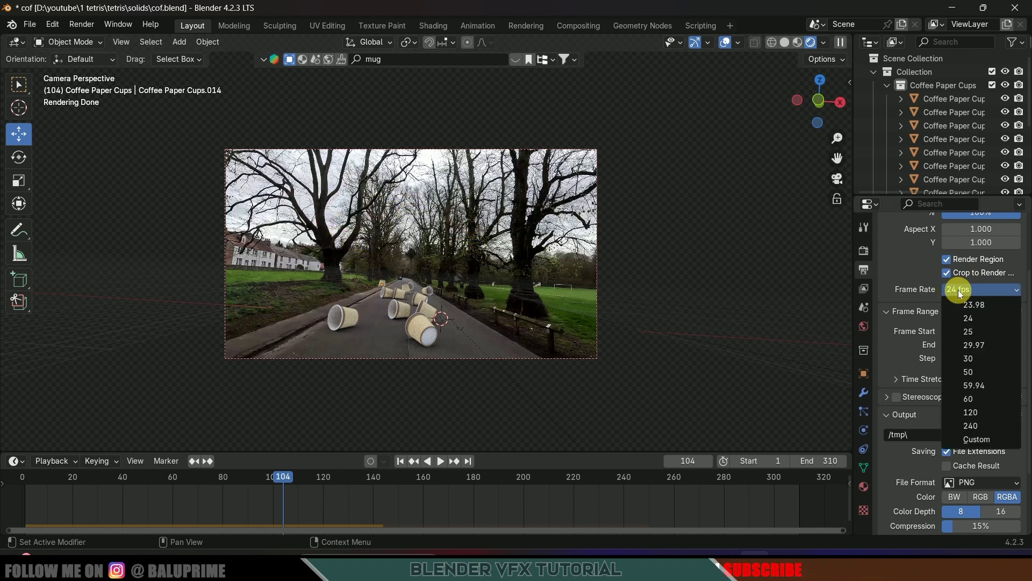
pyautogui.click(977, 346)
pyautogui.scroll(-4, 903, 295)
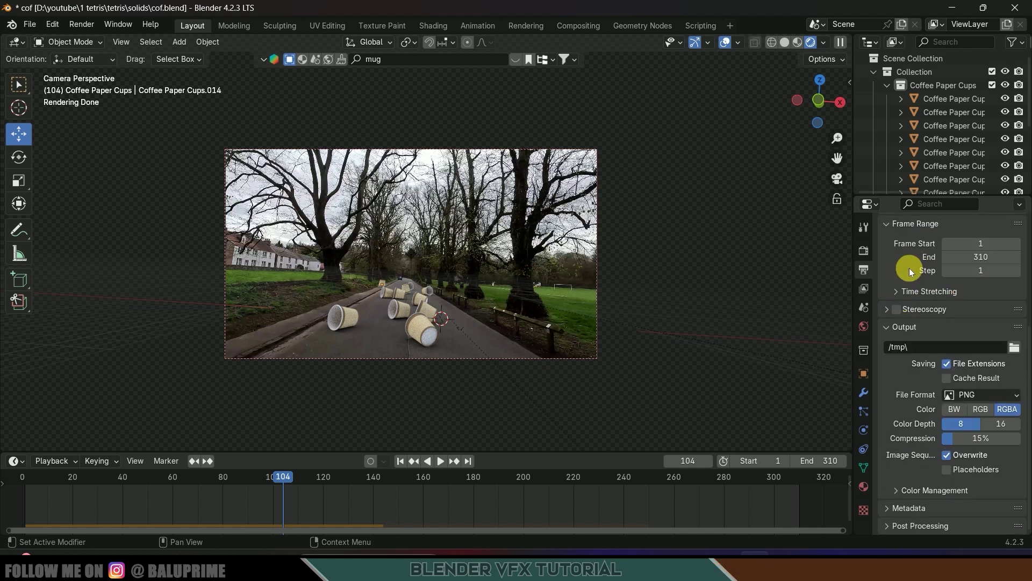
pyautogui.scroll(2, 914, 280)
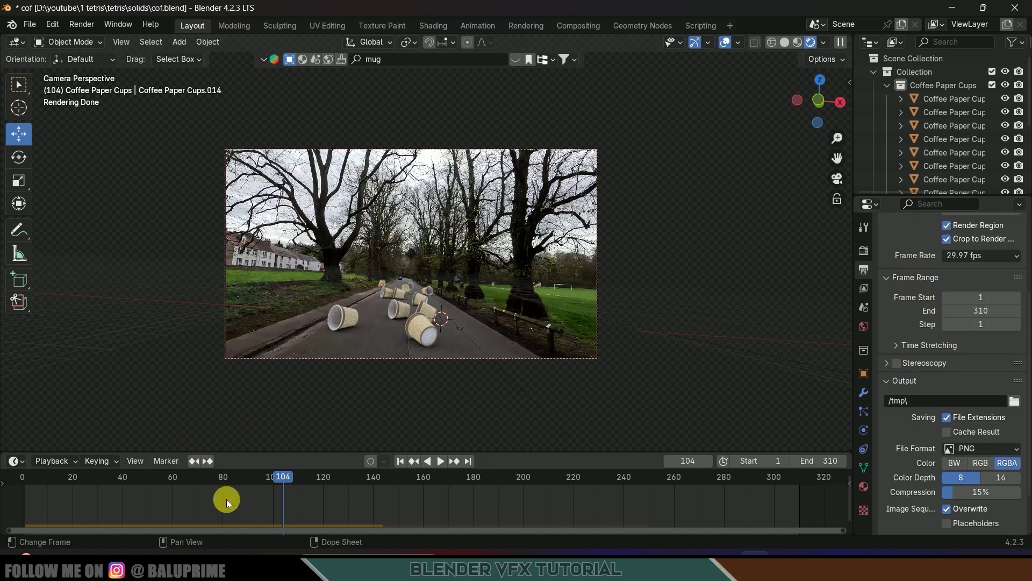
# Step: Move the playhead to frame 140 and set the frame range's end to 140
pyautogui.moveTo(285, 485); pyautogui.dragTo(374, 492)
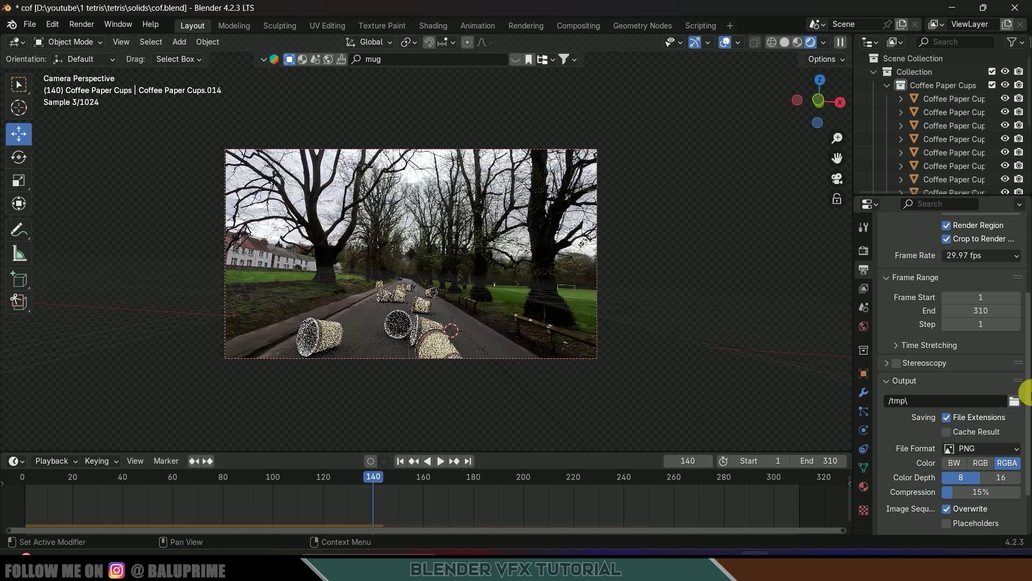
pyautogui.click(992, 317)
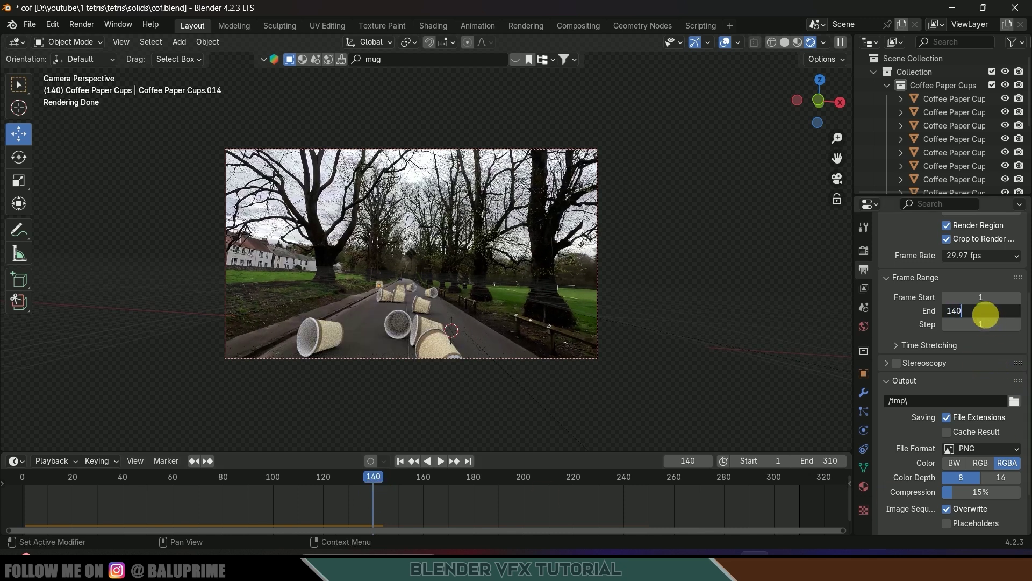
pyautogui.press('Return')
# Step: Set the output folder to D:\youtube\coffe cup\seq\ and choose PNG as the file format
pyautogui.scroll(-3, 904, 336)
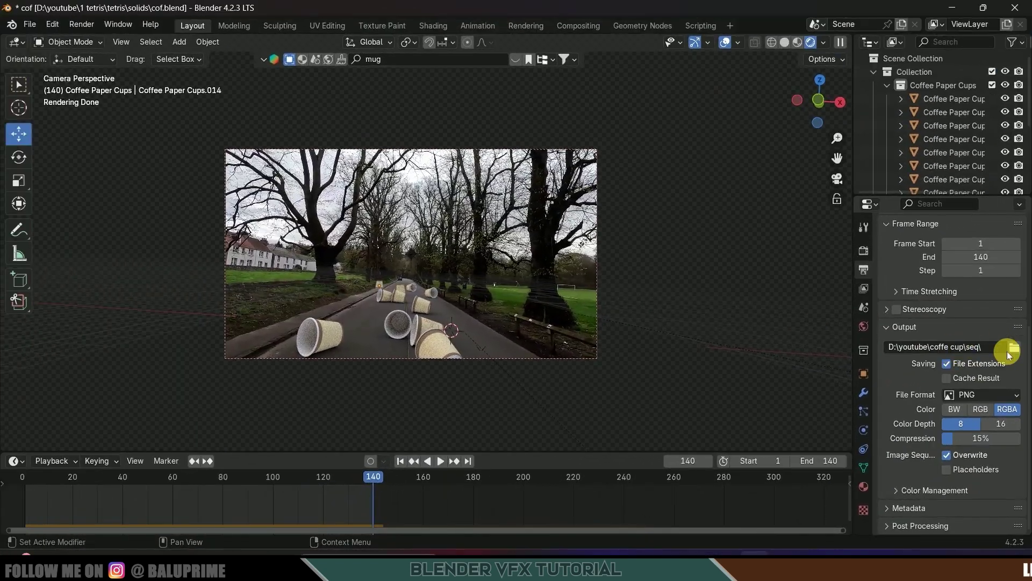
pyautogui.click(982, 394)
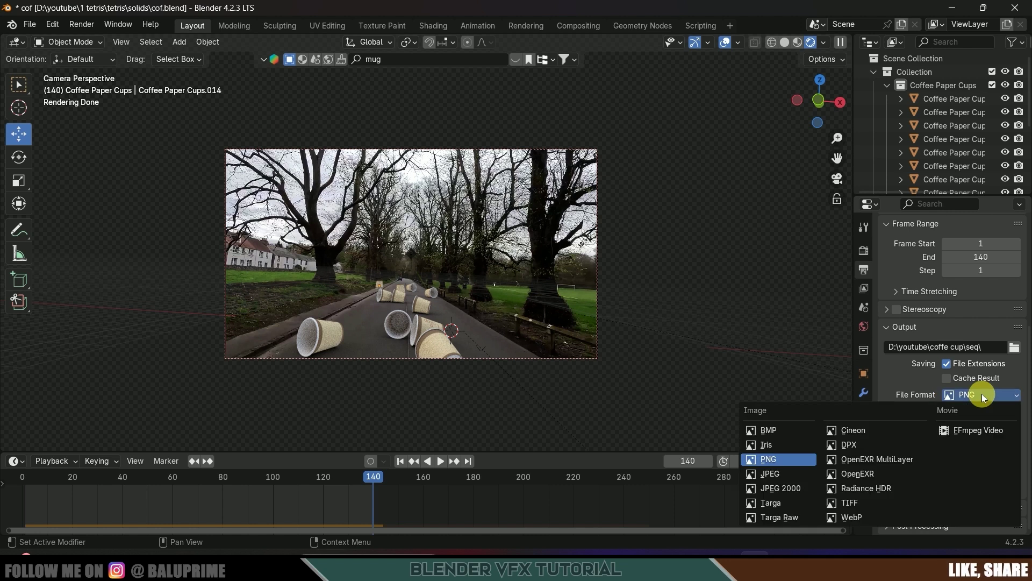
pyautogui.click(782, 453)
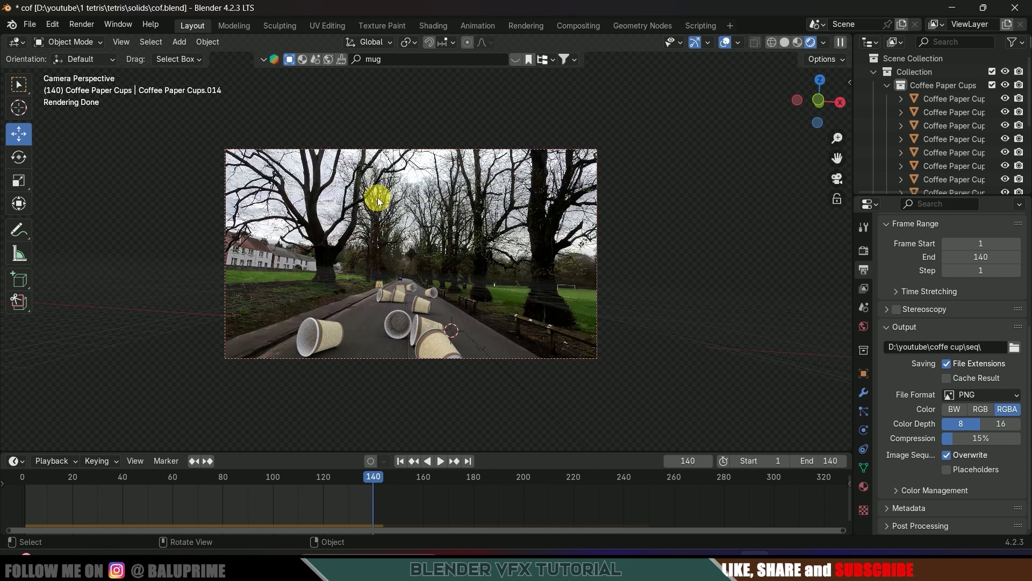
pyautogui.click(81, 25)
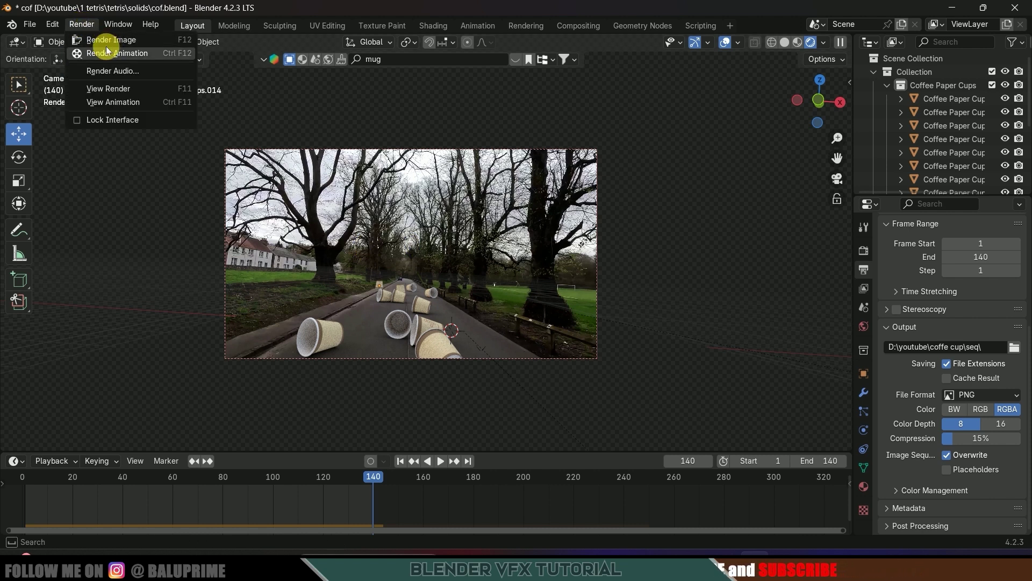
pyautogui.click(422, 324)
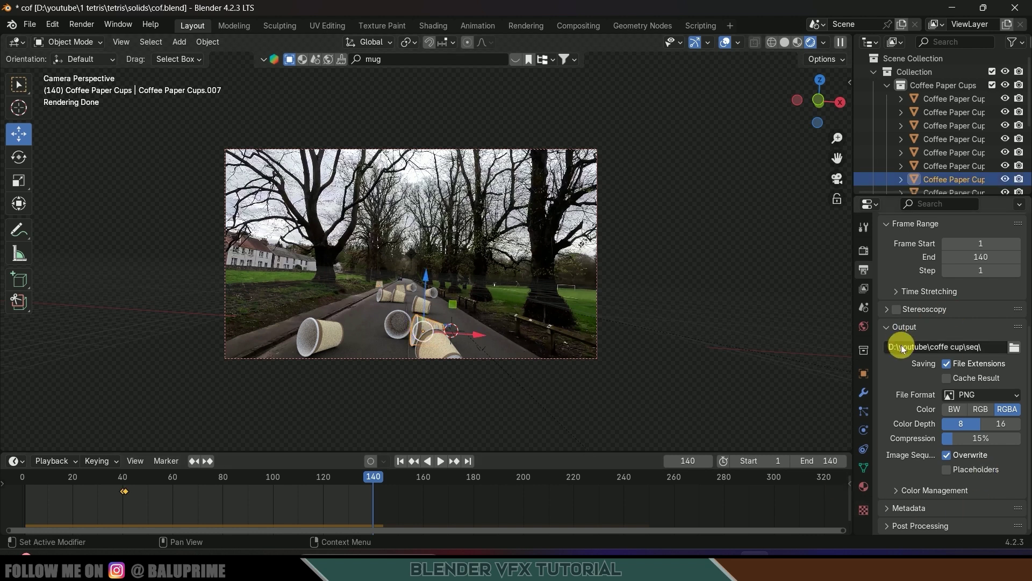
# Step: Expose the scene's Rigid Body World settings and set the timeline's end frame to 310
pyautogui.click(864, 307)
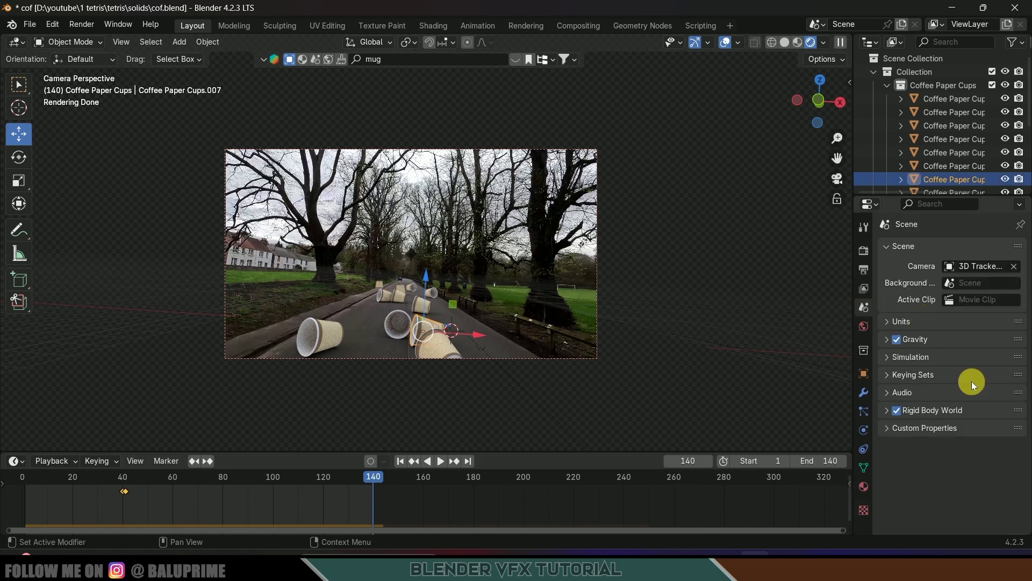
pyautogui.click(886, 411)
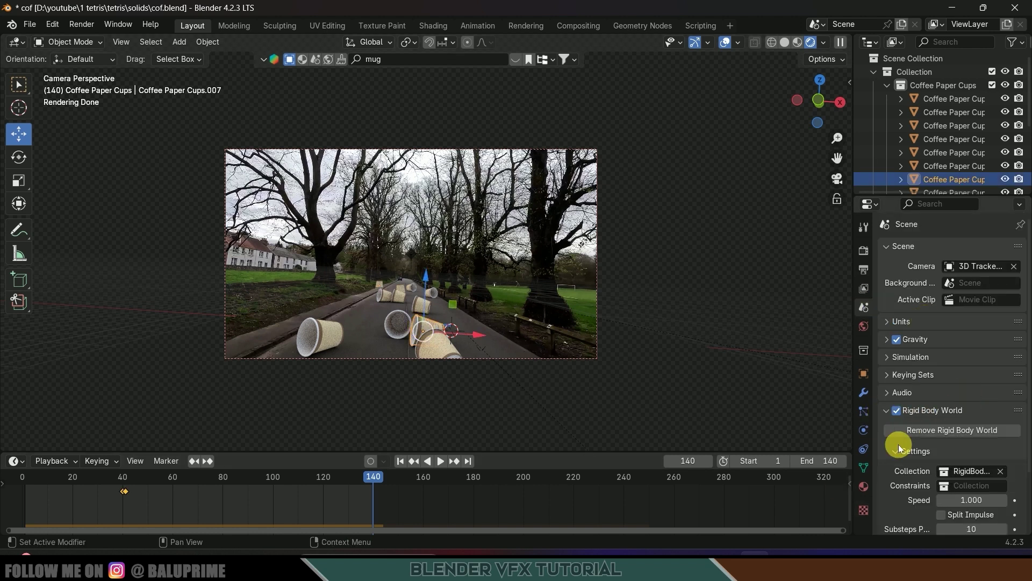
pyautogui.scroll(-3, 900, 448)
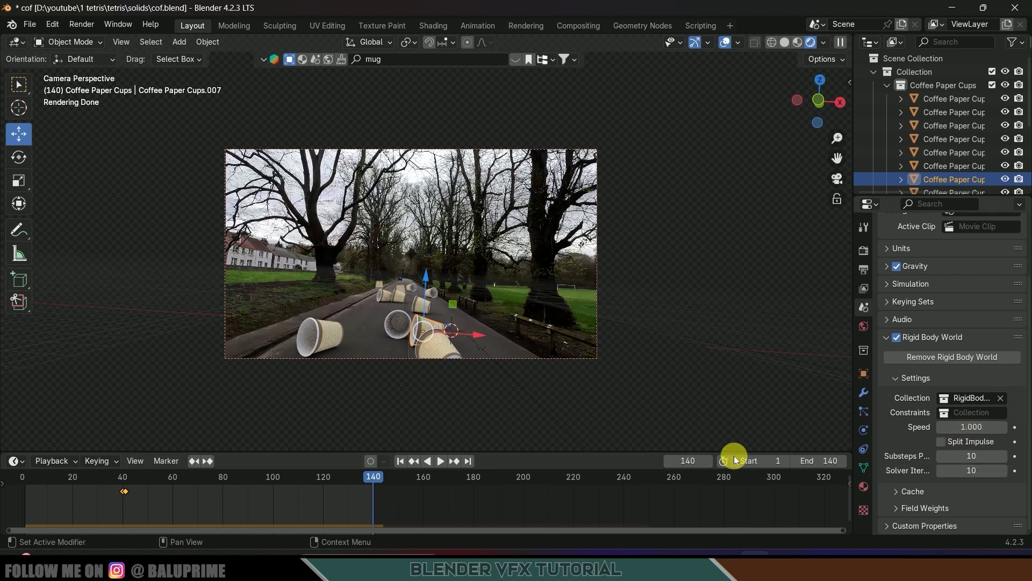
pyautogui.click(836, 468)
pyautogui.write('31')
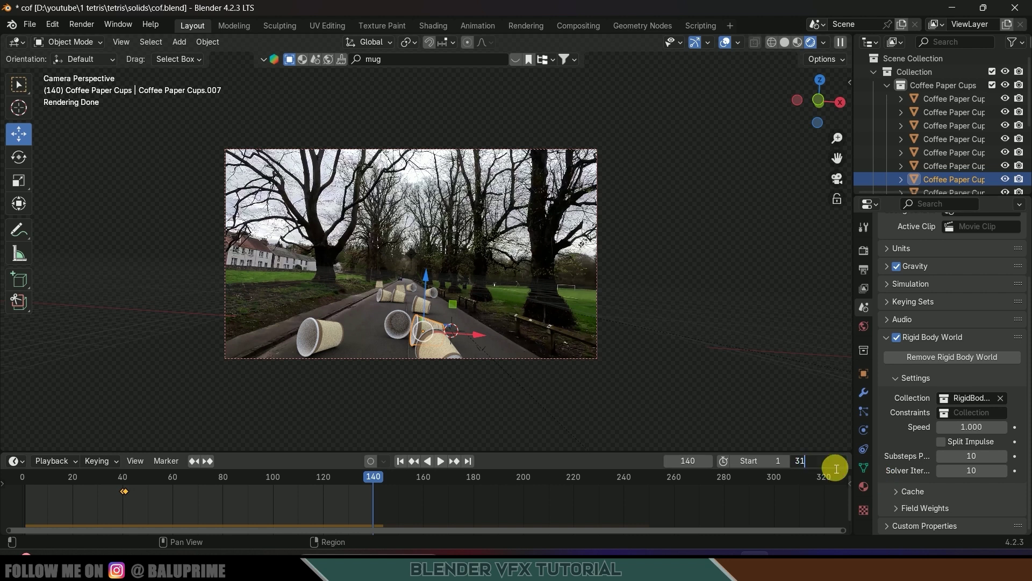
pyautogui.write('0')
pyautogui.press('Return')
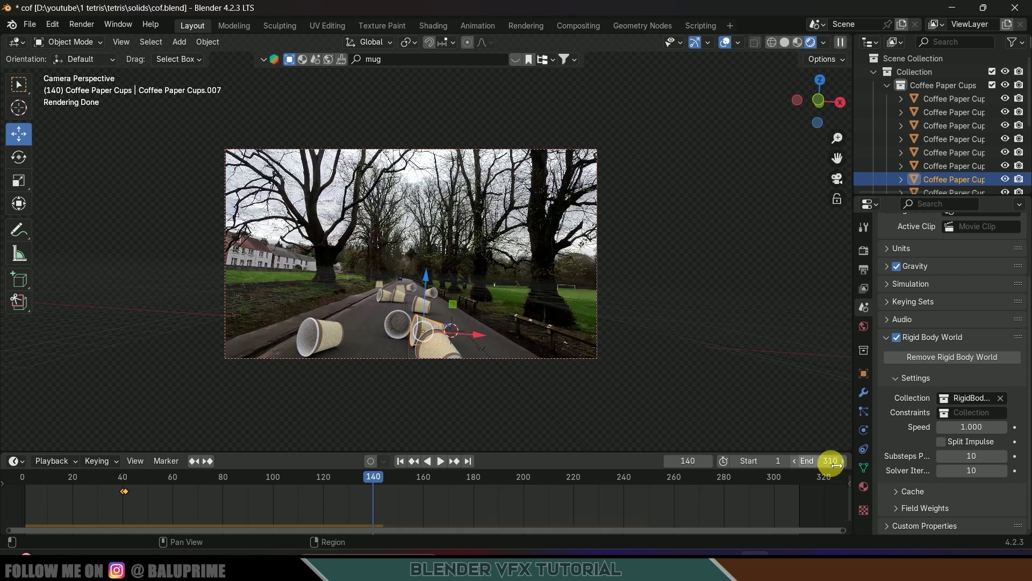
# Step: Set the rigid body simulation speed to 0.5 at frame 1 and play it back to check the falling cups
pyautogui.click(401, 461)
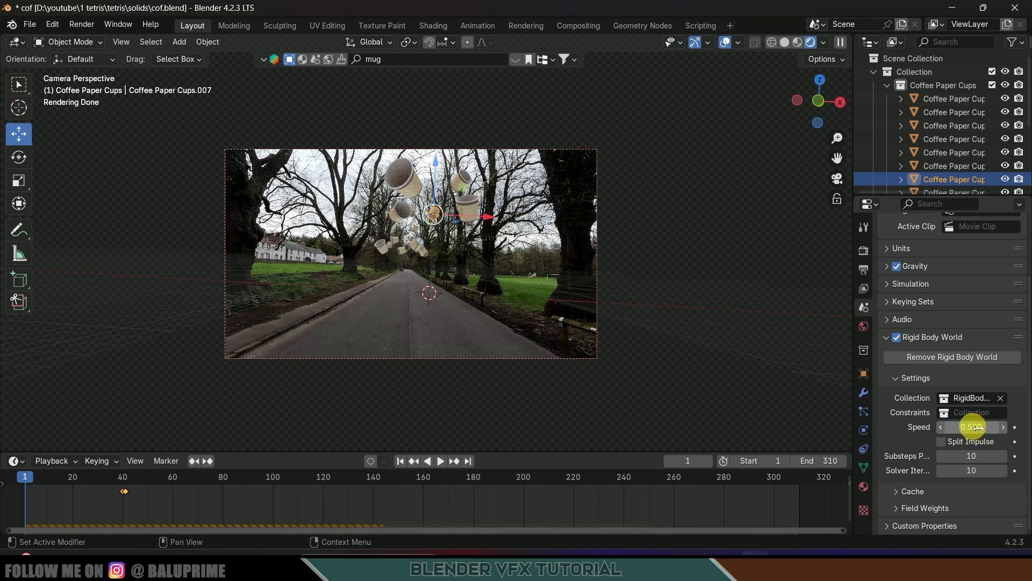
pyautogui.press('space')
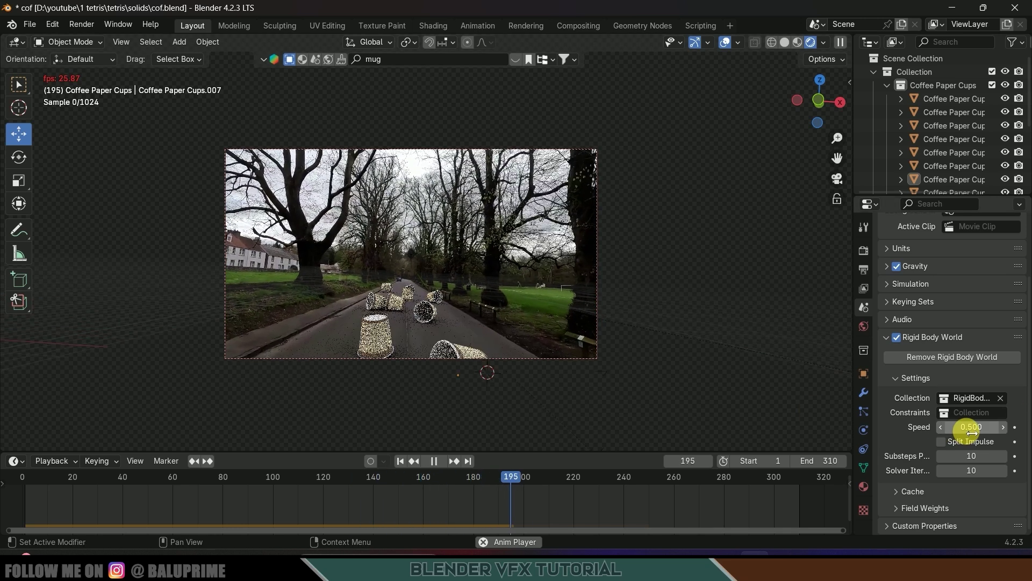
pyautogui.press('space')
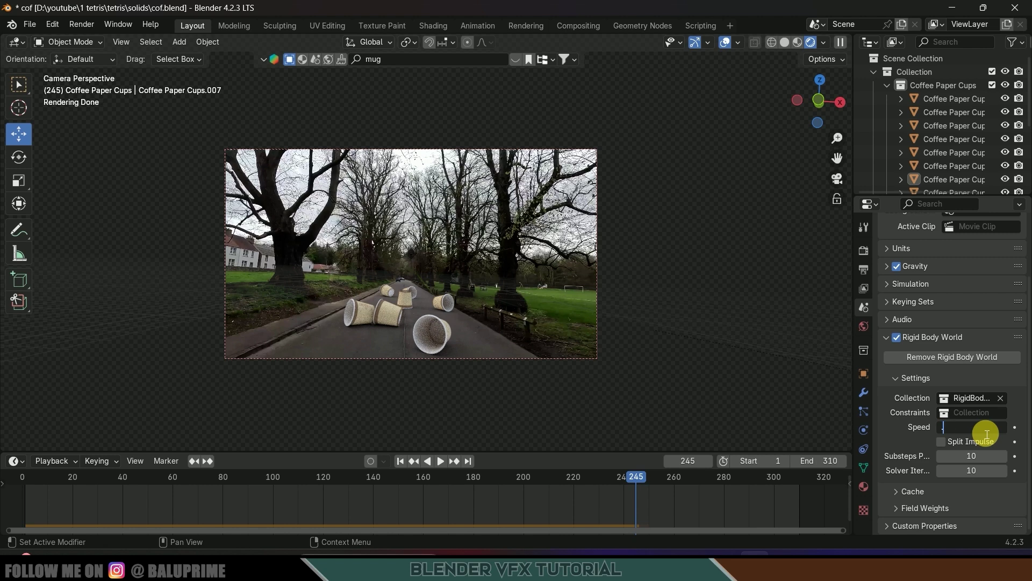
# Step: Set the rigid body simulation speed to 0.75 and replay it from the first frame
pyautogui.click(400, 461)
pyautogui.press('space')
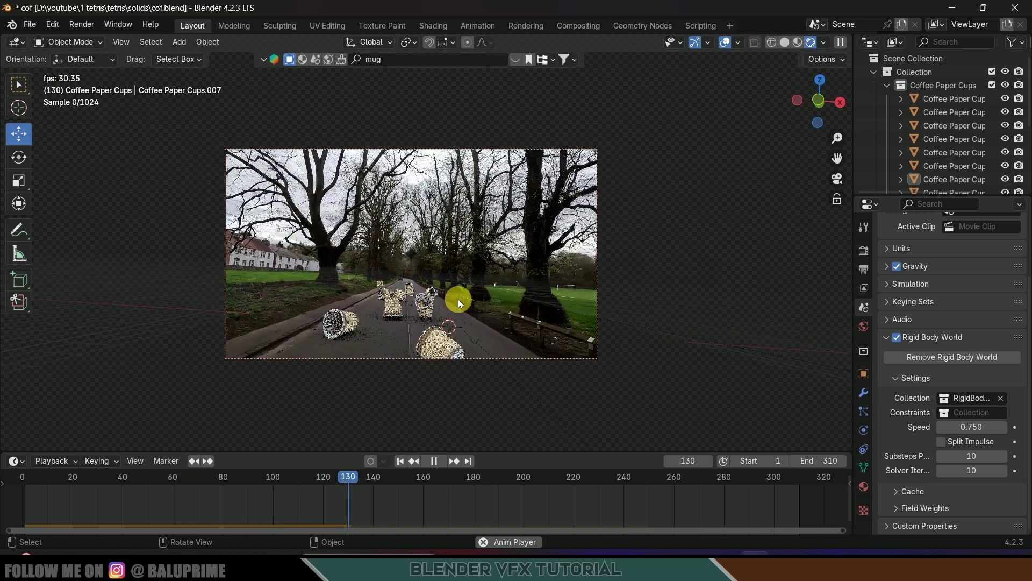
pyautogui.press('space')
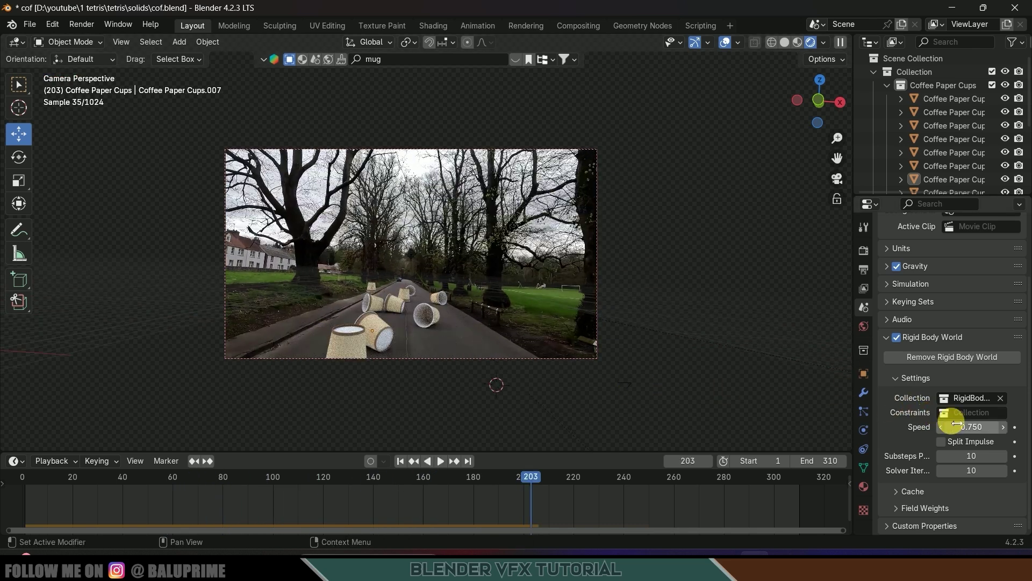
# Step: Bake the rigid body simulation cache
pyautogui.click(897, 490)
pyautogui.scroll(-6, 899, 446)
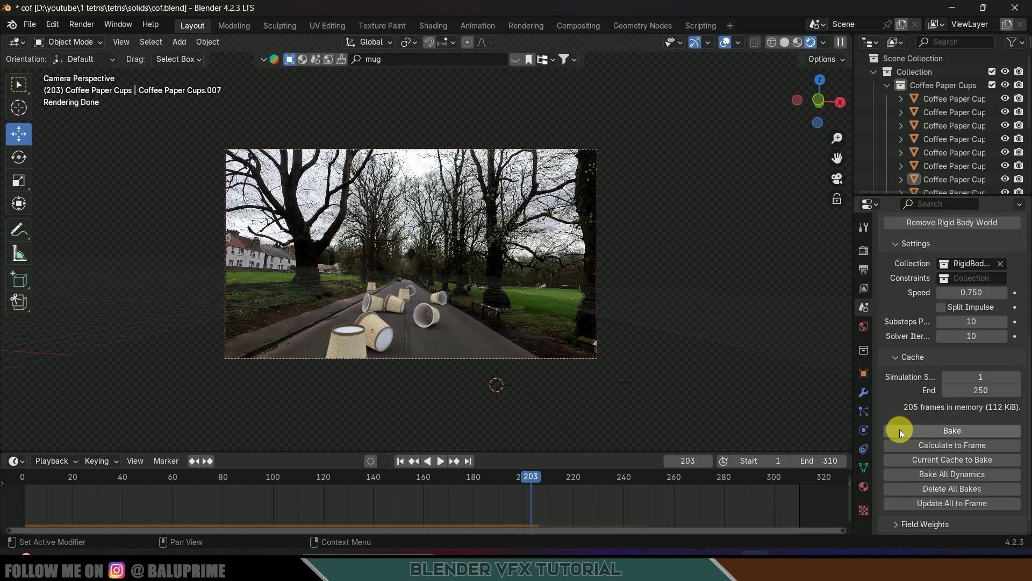
pyautogui.click(955, 417)
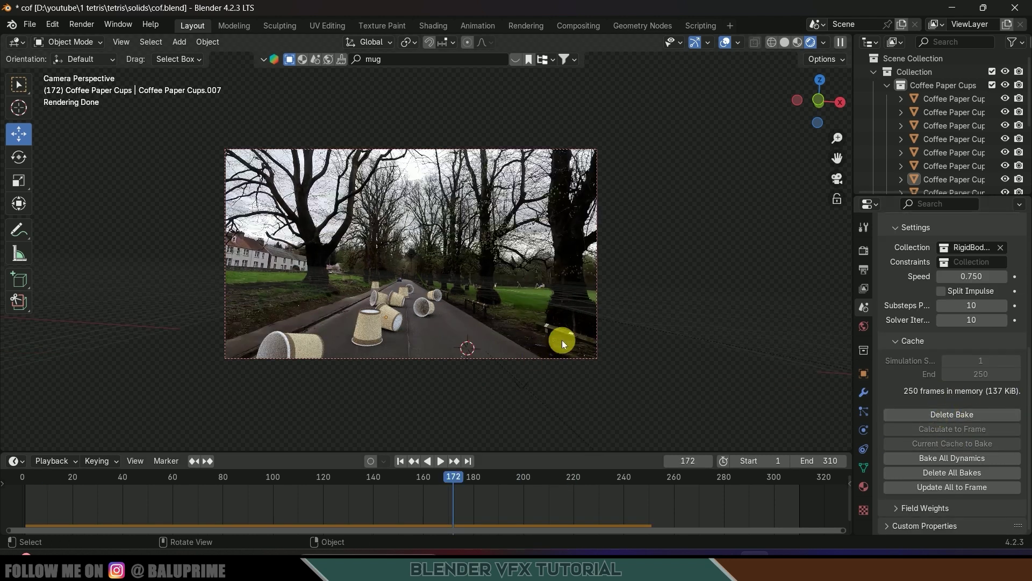
# Step: Move the playhead to frame 200 and set the output frame range's end to 200
pyautogui.click(867, 271)
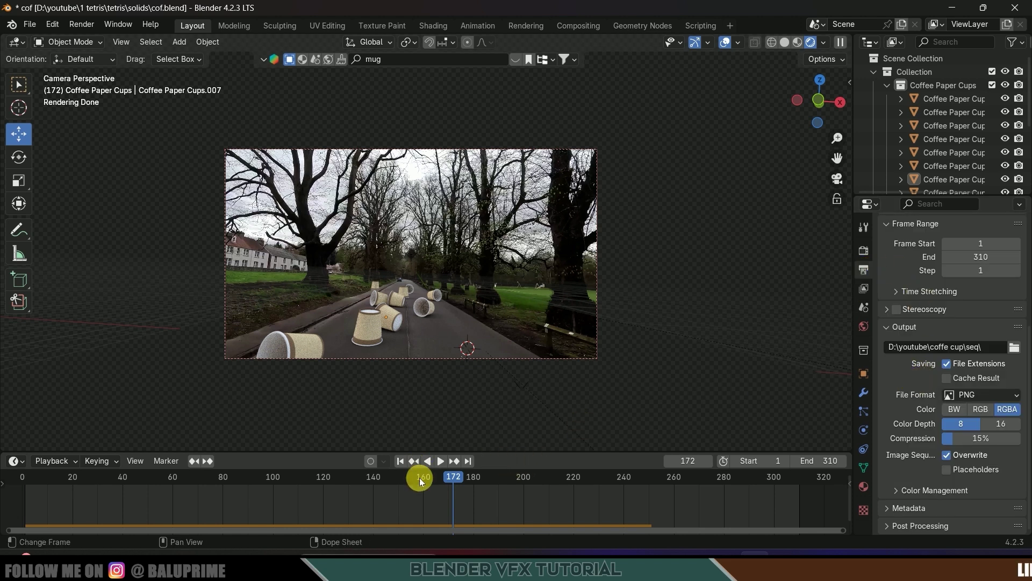
pyautogui.press('space')
pyautogui.press('space')
pyautogui.click(525, 482)
pyautogui.click(984, 262)
pyautogui.write('200')
pyautogui.press('Return')
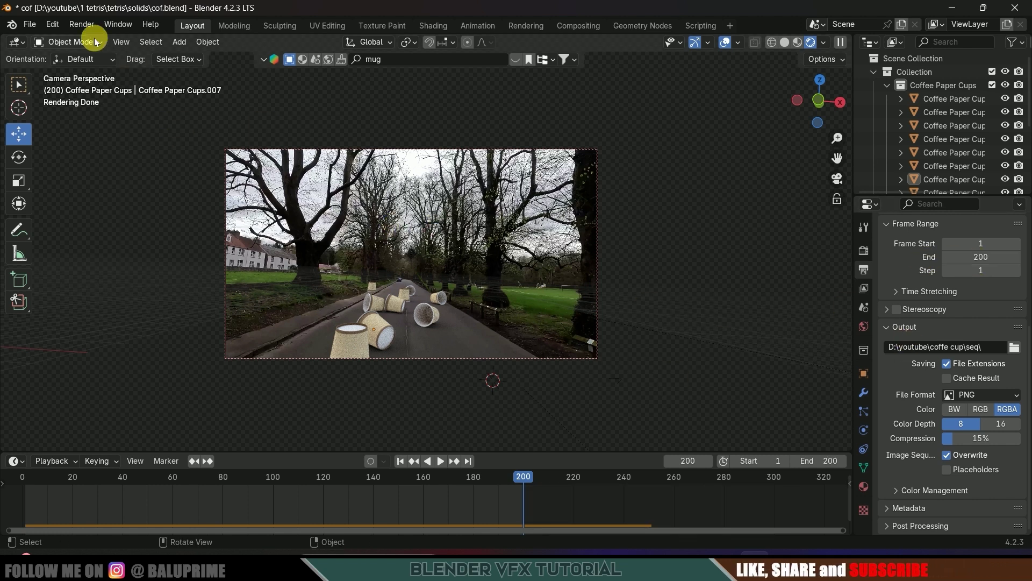
# Step: Return to frame 1 and set the final render sampling to 32 max samples with a noise threshold of 0.1
pyautogui.click(81, 24)
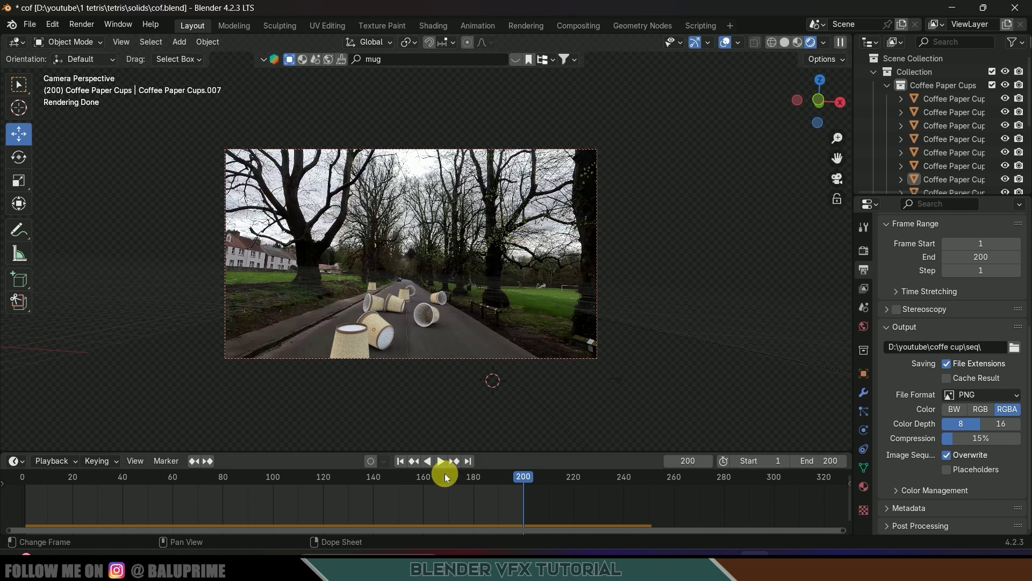
pyautogui.click(401, 461)
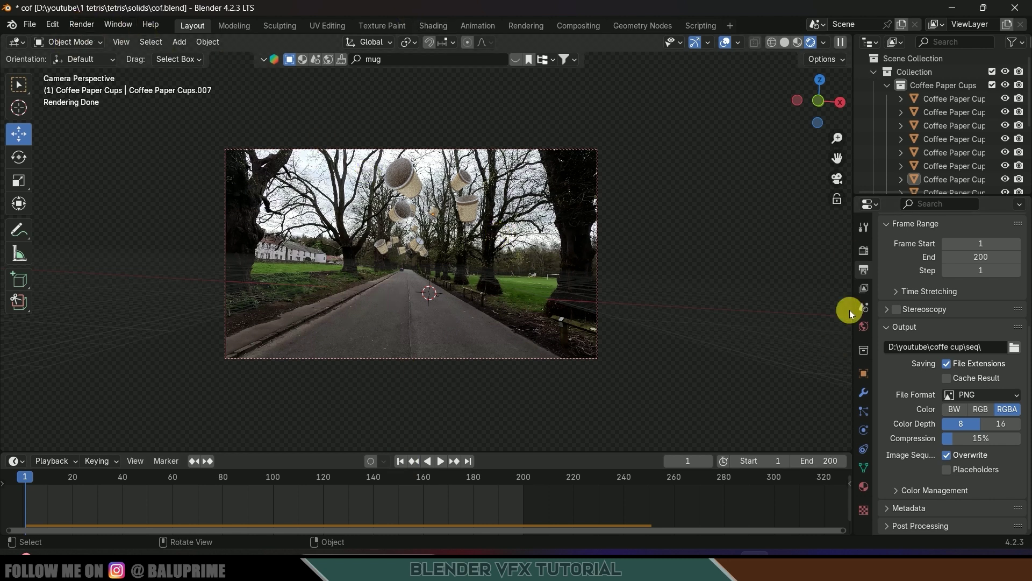
pyautogui.click(865, 253)
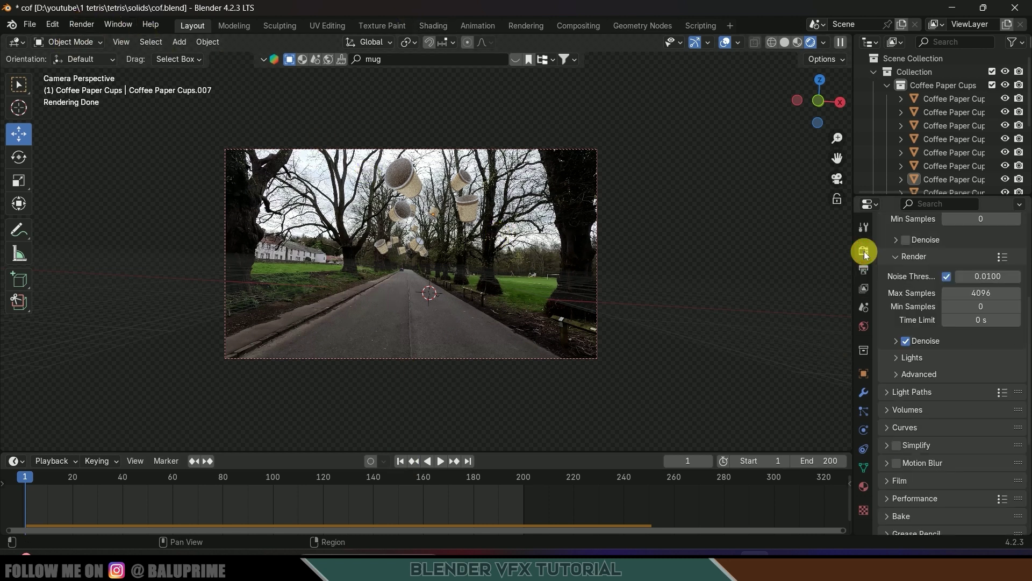
pyautogui.scroll(6, 934, 382)
pyautogui.scroll(-4, 921, 398)
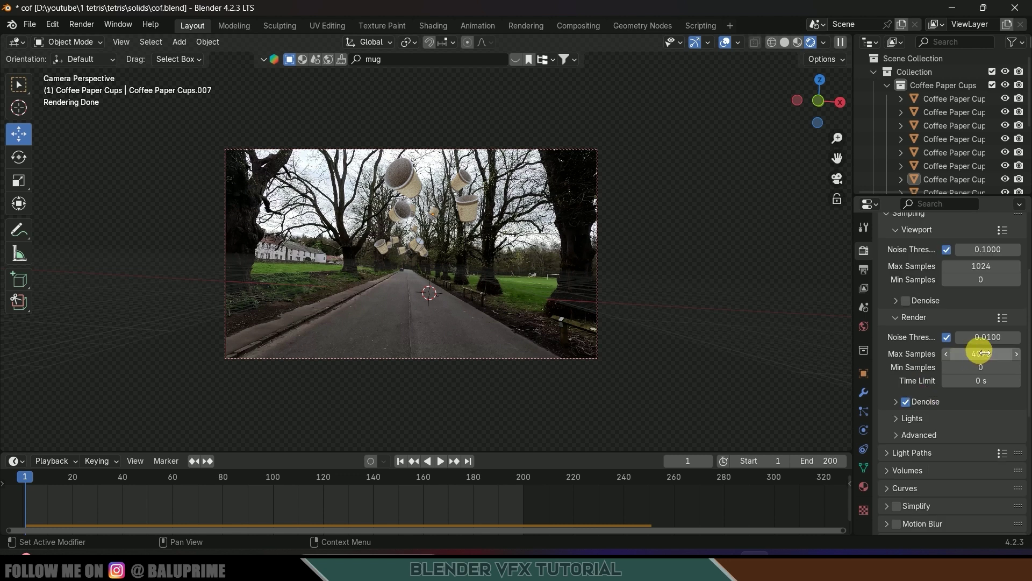
pyautogui.write('2')
pyautogui.press('Return')
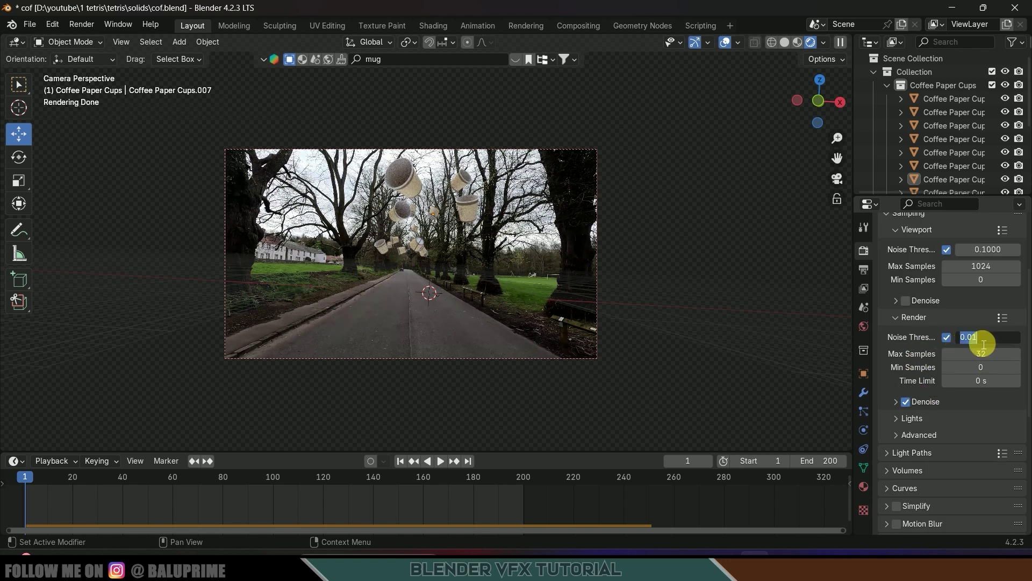
pyautogui.click(984, 343)
pyautogui.write('.1')
pyautogui.press('Return')
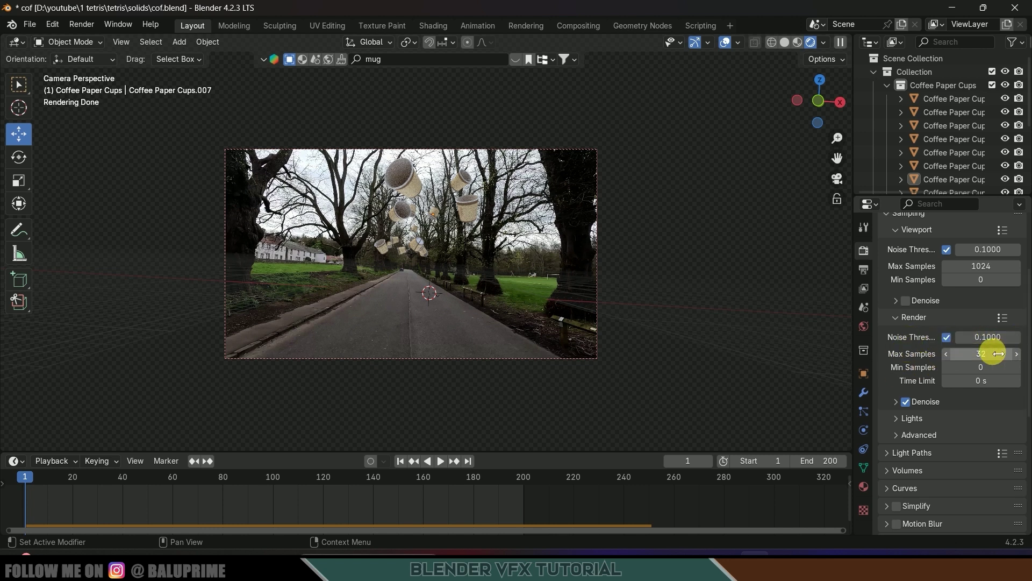
# Step: Render frame 1 of the coffee cup scene as a still image
pyautogui.scroll(-1, 921, 351)
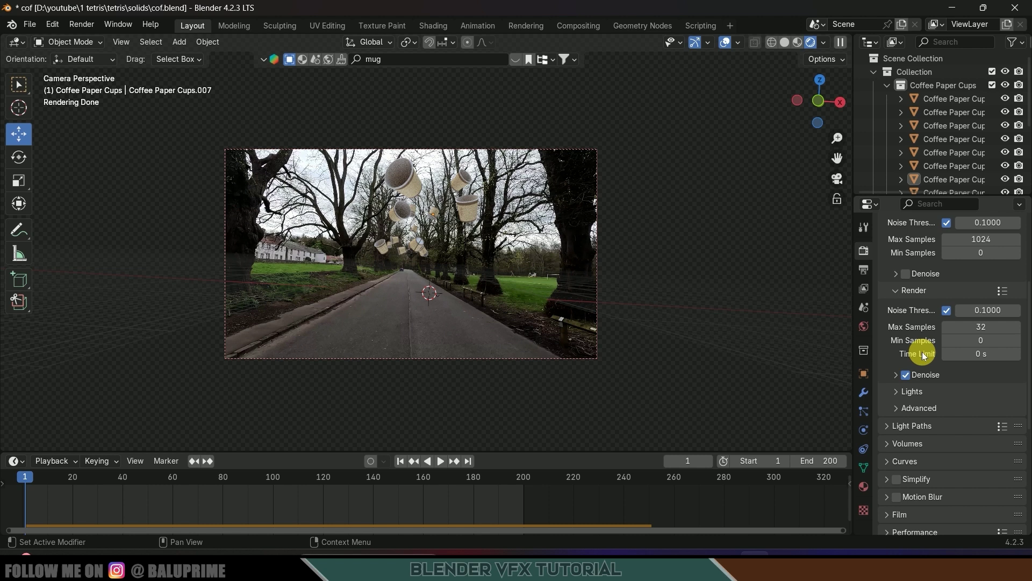
pyautogui.scroll(2, 921, 352)
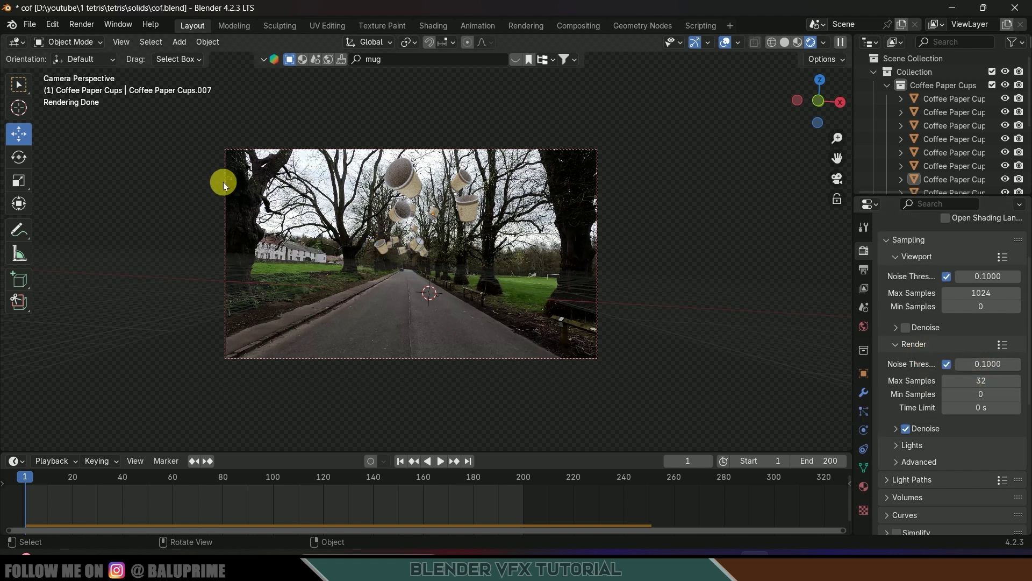
pyautogui.click(81, 24)
pyautogui.click(98, 45)
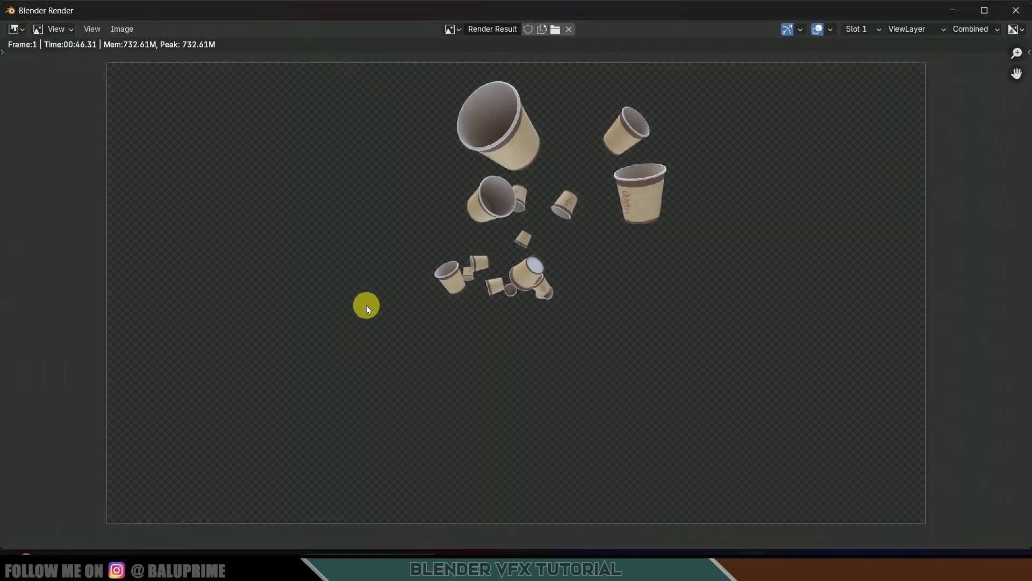
# Step: Save the rendered still as an RGBA PNG named cup in the Downloads folder, close the render, and save the project file
pyautogui.click(129, 28)
pyautogui.click(169, 152)
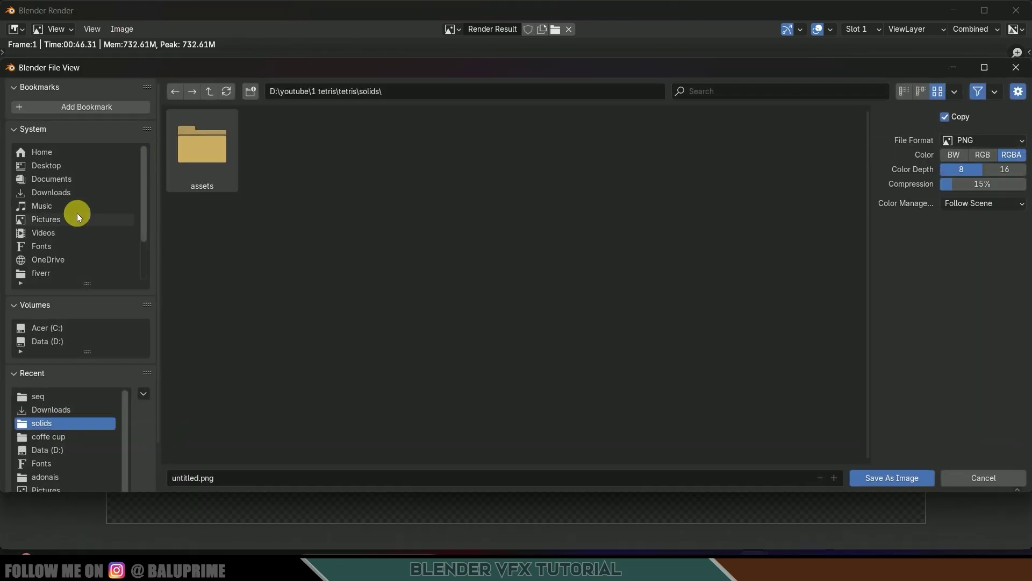
pyautogui.click(50, 193)
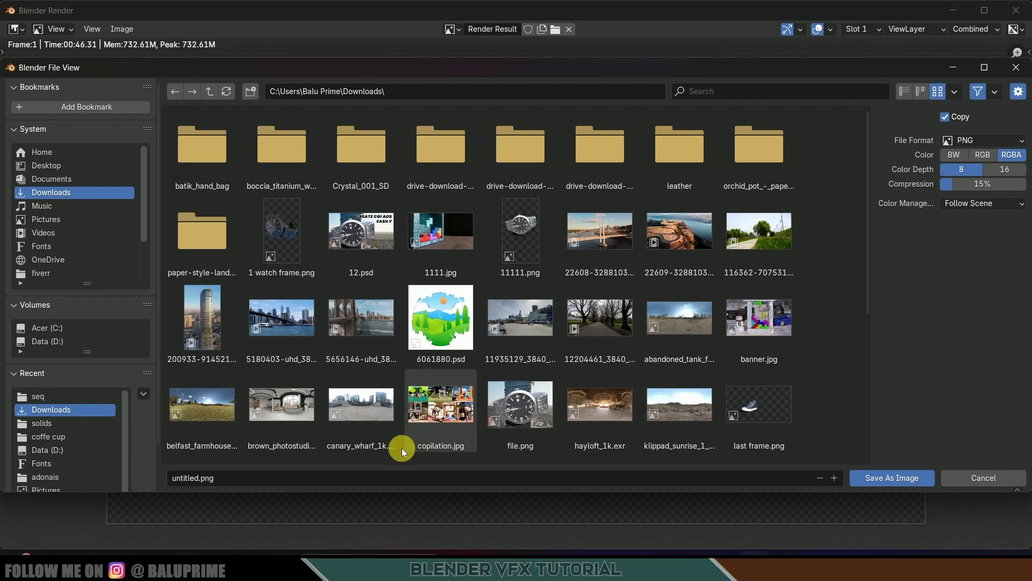
pyautogui.click(257, 483)
pyautogui.write('cup')
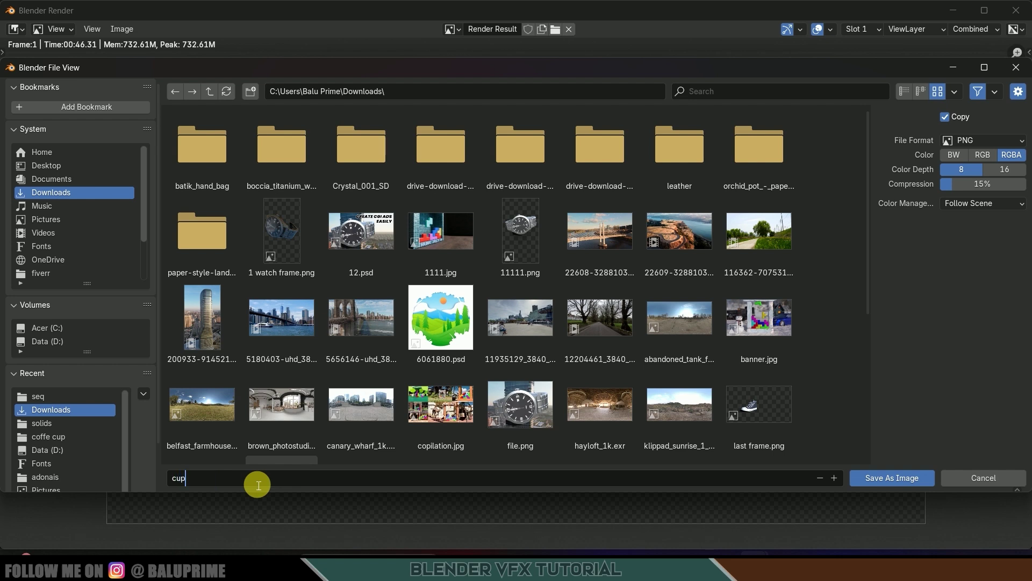
pyautogui.click(895, 478)
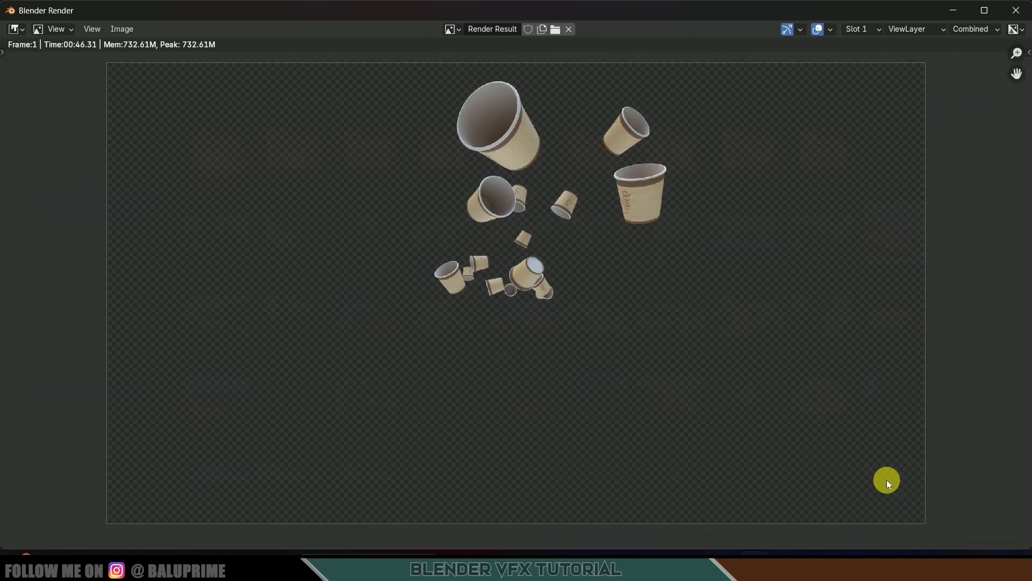
pyautogui.click(1015, 10)
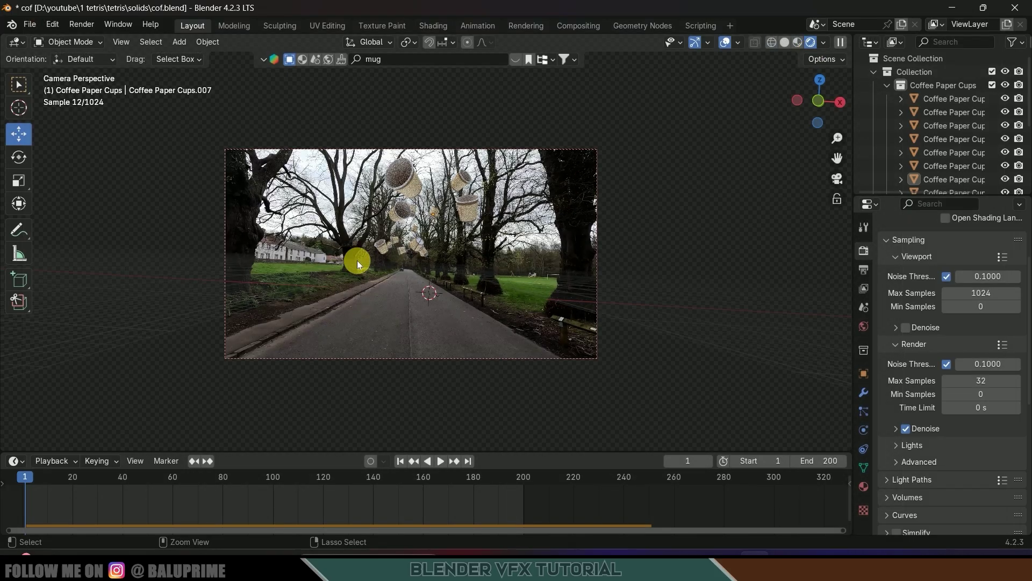
pyautogui.hotkey('ctrl', 's')
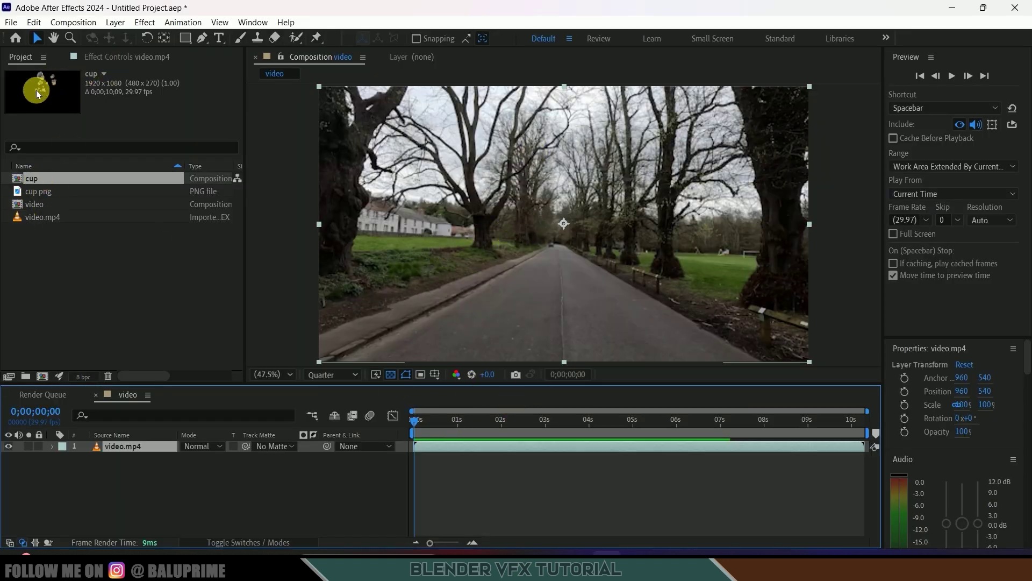
# Step: In After Effects, place the cup composition above the video.mp4 layer, preview the composite, and return to the first frame
pyautogui.moveTo(37, 181); pyautogui.dragTo(152, 447)
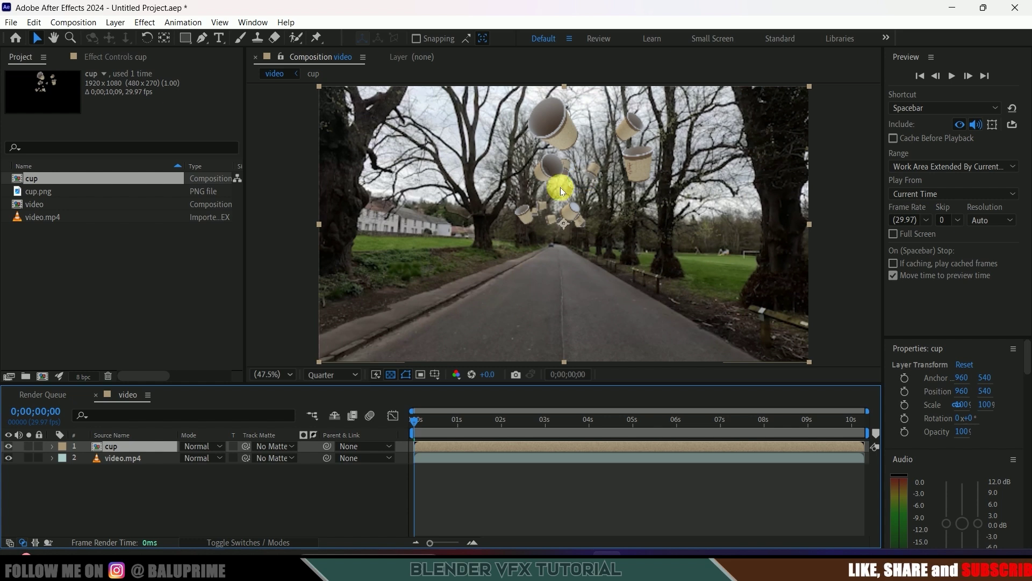
pyautogui.press('space')
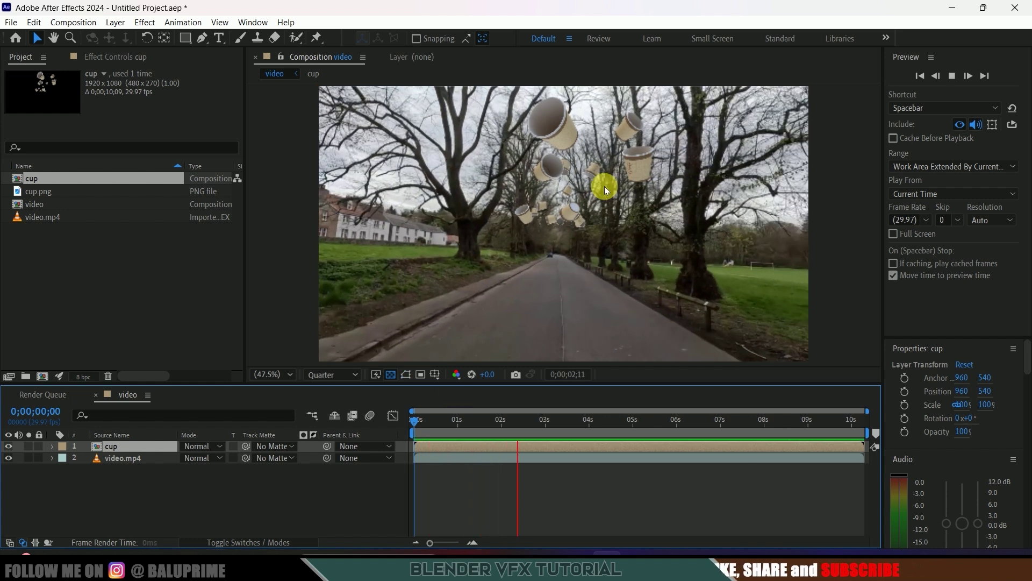
pyautogui.press('space')
pyautogui.press('Home')
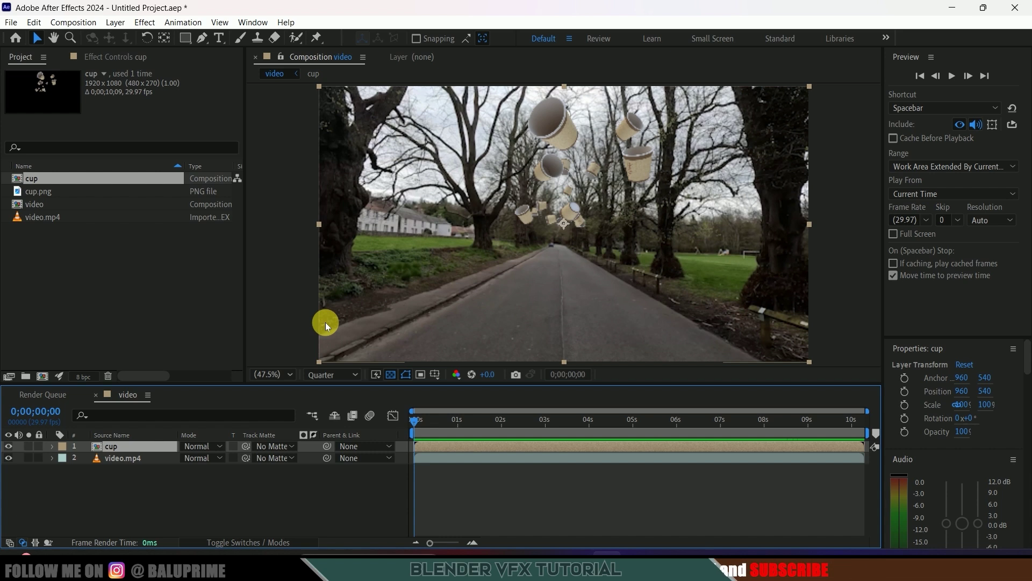